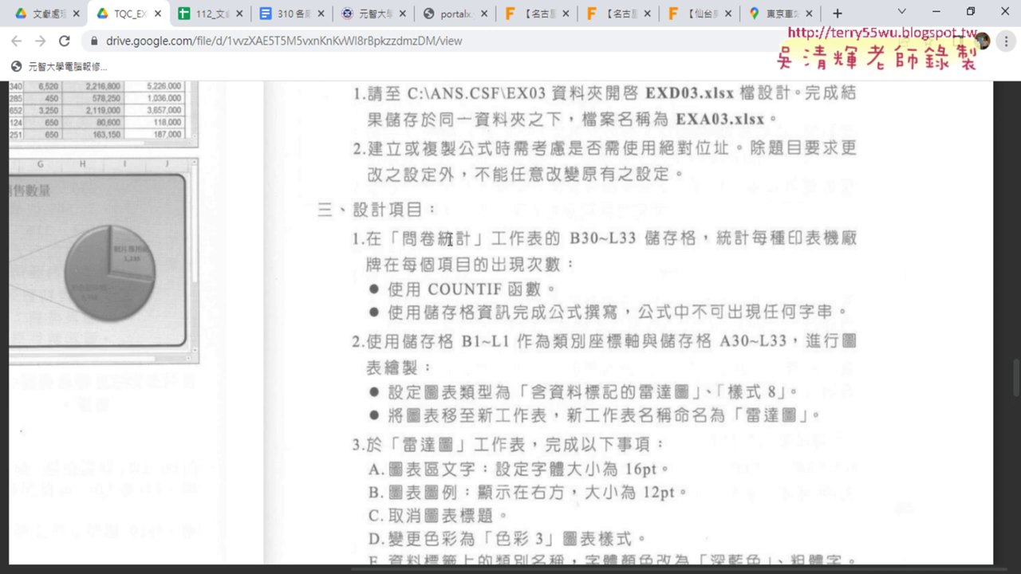
Mark the 問卷統計 sheet name and B30~L33 range in the task PDF, then clear the ink.
{"action": "mouse_move", "coordinate": [476, 251]}
{"action": "left_mouse_down"}
{"action": "mouse_move", "coordinate": [452, 226]}
{"action": "mouse_move", "coordinate": [482, 250]}
{"action": "left_mouse_up"}
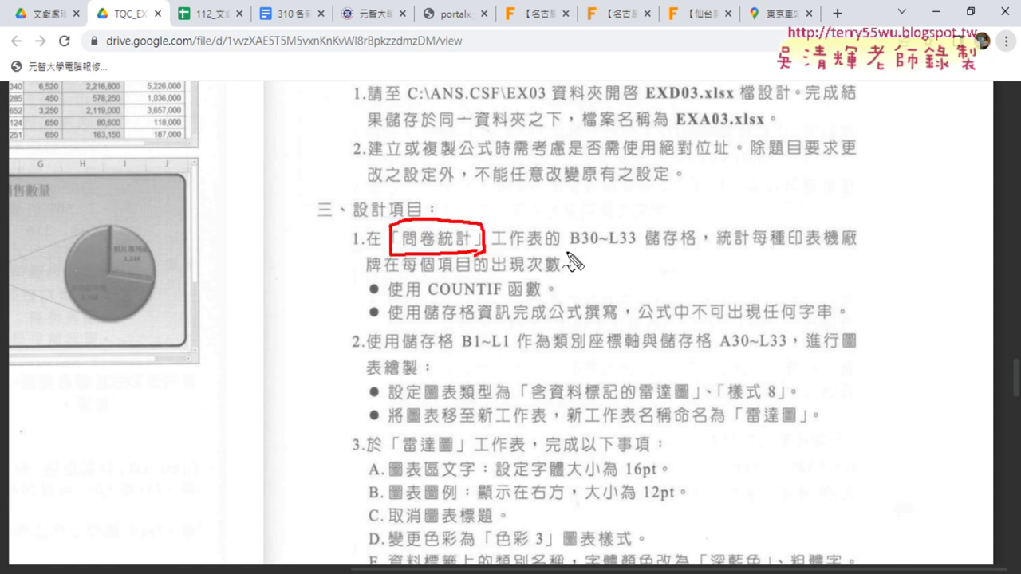
{"action": "left_click_drag", "start_coordinate": [474, 198], "coordinate": [508, 214]}
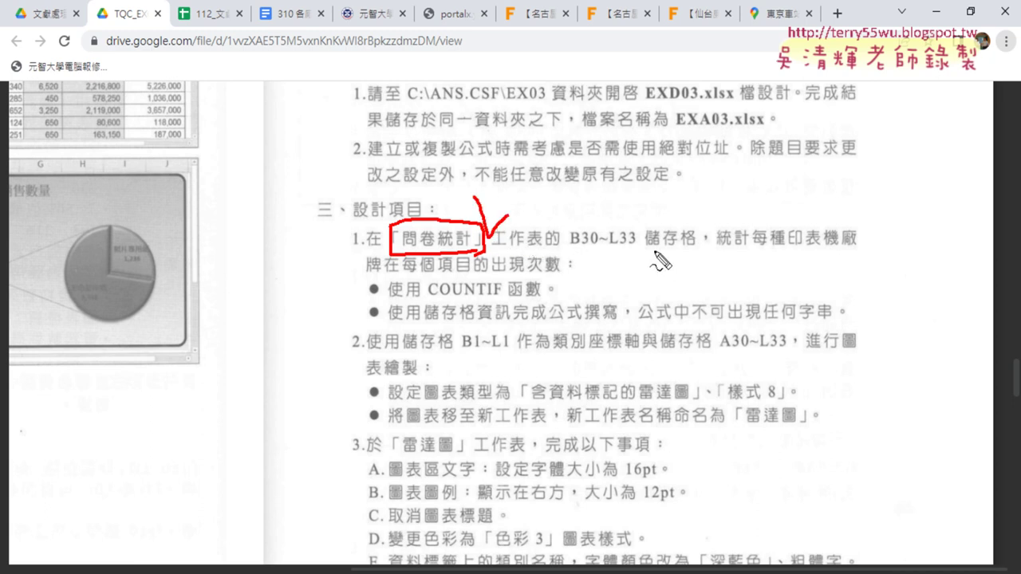
{"action": "left_click_drag", "start_coordinate": [568, 255], "coordinate": [662, 256]}
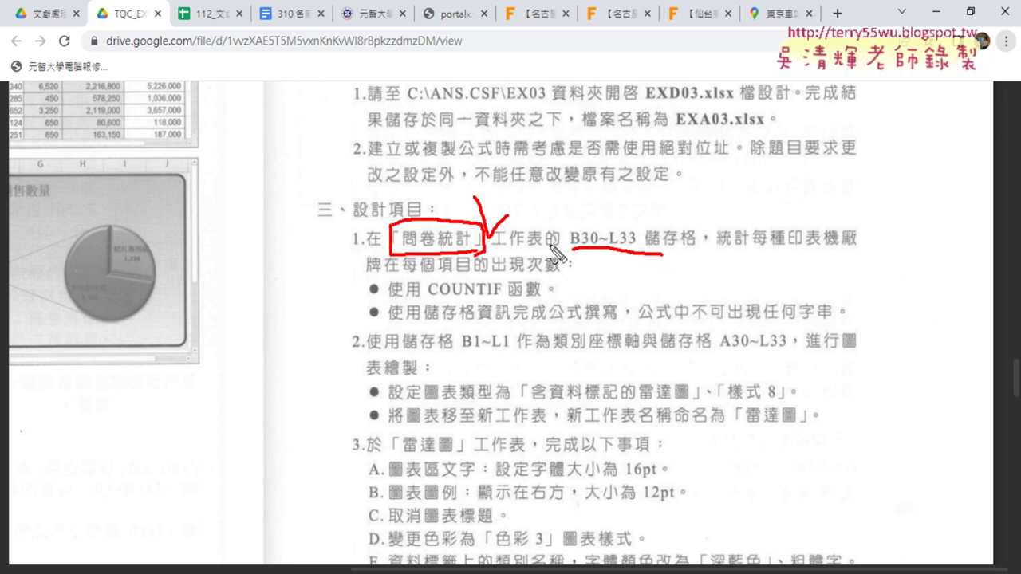
{"action": "mouse_move", "coordinate": [550, 248]}
{"action": "left_mouse_down"}
{"action": "mouse_move", "coordinate": [570, 249]}
{"action": "mouse_move", "coordinate": [511, 203]}
{"action": "left_mouse_up"}
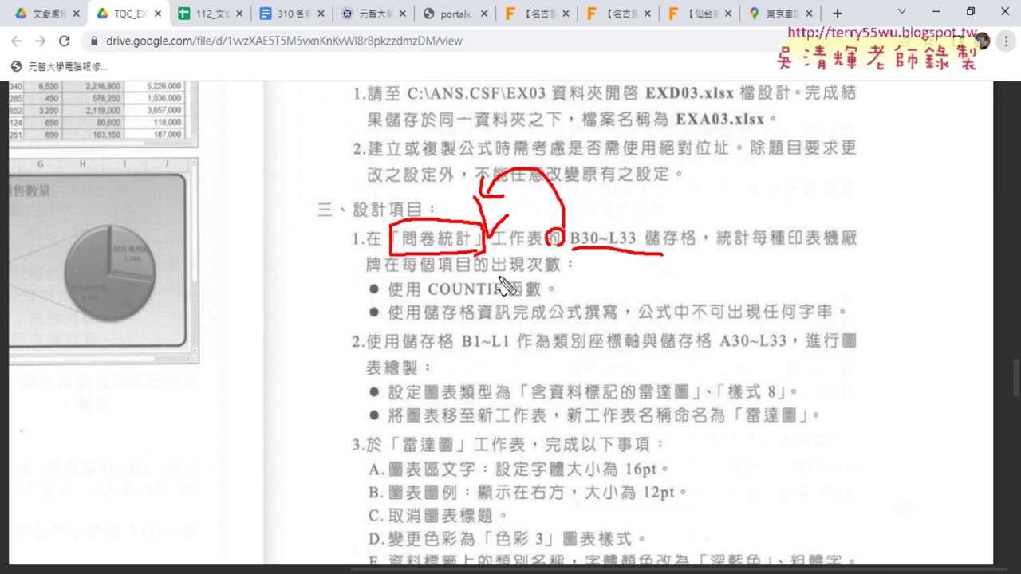
{"action": "mouse_move", "coordinate": [475, 257]}
{"action": "left_mouse_down"}
{"action": "mouse_move", "coordinate": [486, 273]}
{"action": "mouse_move", "coordinate": [476, 274]}
{"action": "left_mouse_up"}
{"action": "key", "text": "Escape"}
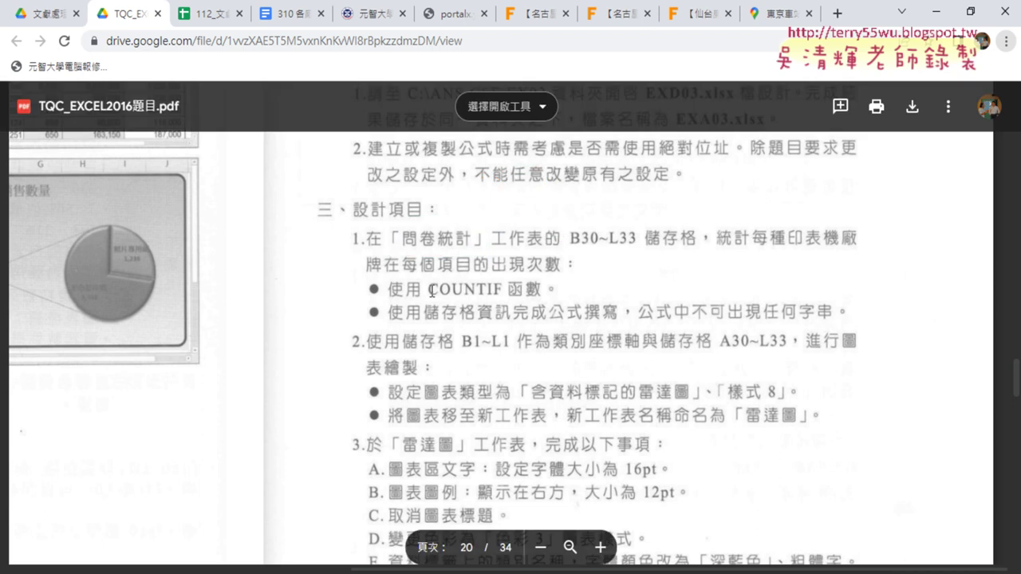
Back in the EXD03 workbook, delete the counts 2 and 5 from B30:B31.
{"action": "left_click", "coordinate": [935, 11]}
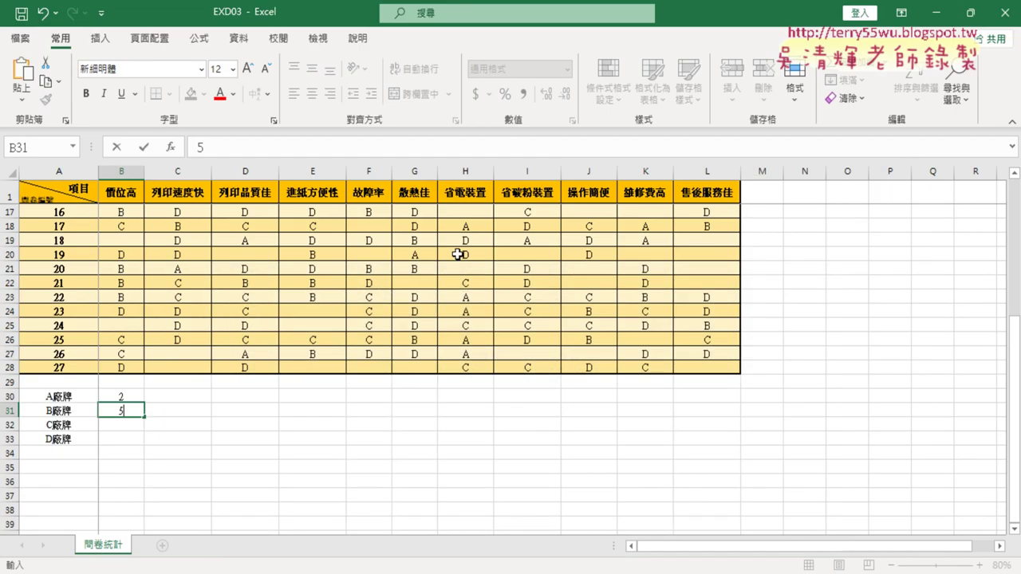
{"action": "left_click", "coordinate": [148, 396]}
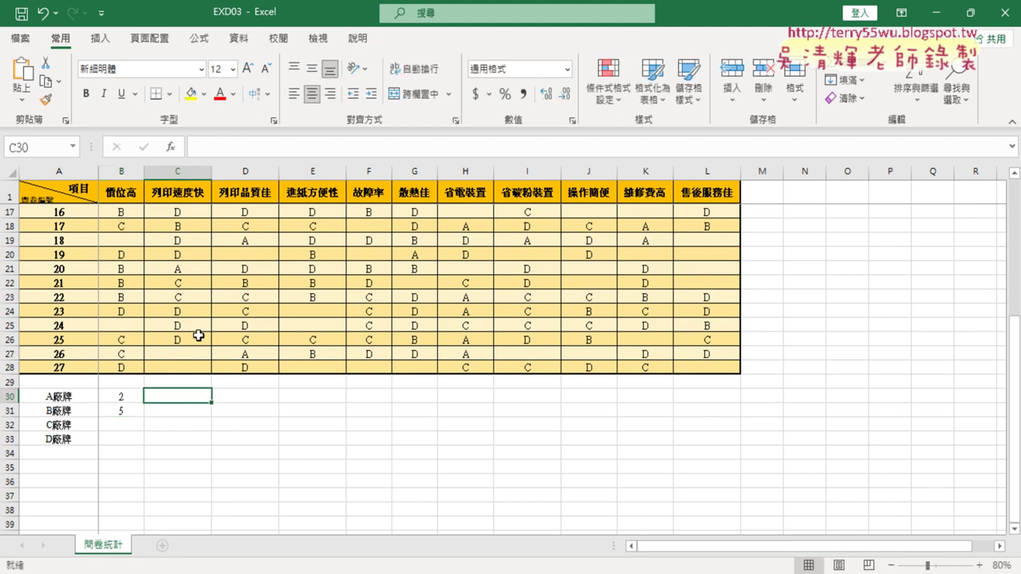
{"action": "left_click_drag", "start_coordinate": [130, 395], "coordinate": [126, 410]}
{"action": "scroll", "coordinate": [124, 284], "scroll_direction": "up", "scroll_amount": 3}
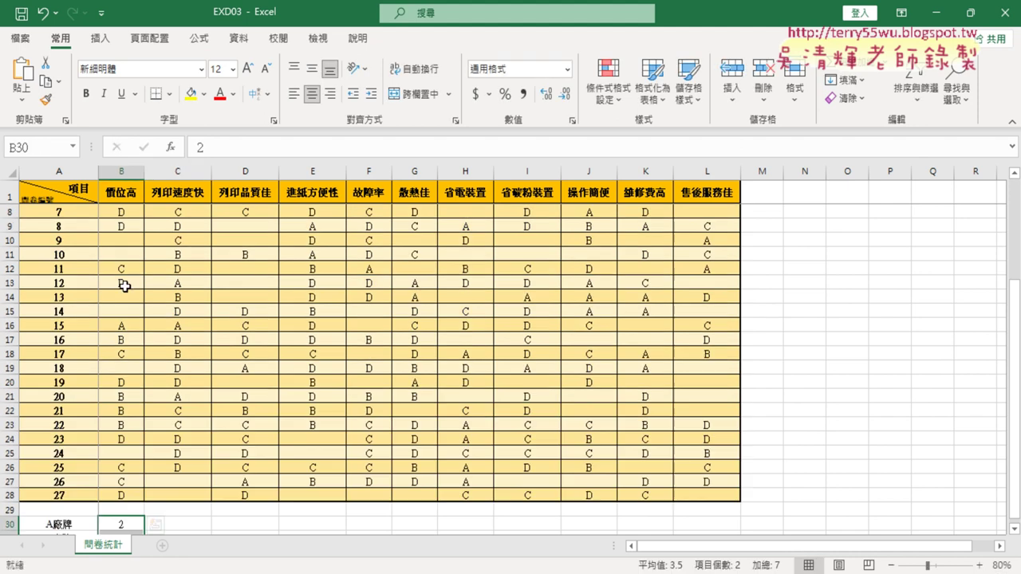
{"action": "scroll", "coordinate": [125, 287], "scroll_direction": "up", "scroll_amount": 2}
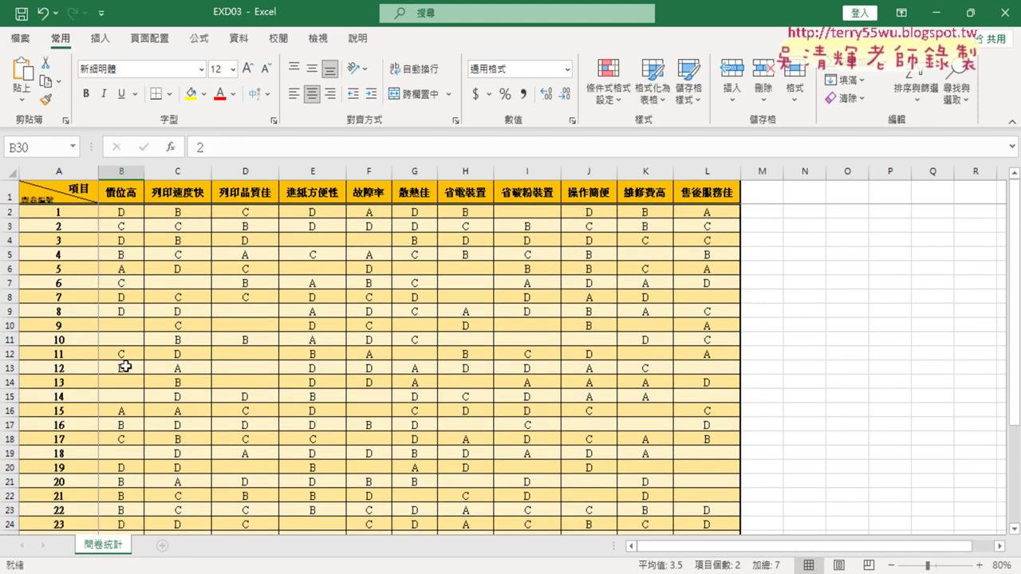
{"action": "scroll", "coordinate": [124, 365], "scroll_direction": "down", "scroll_amount": 3}
{"action": "scroll", "coordinate": [122, 414], "scroll_direction": "down", "scroll_amount": 1}
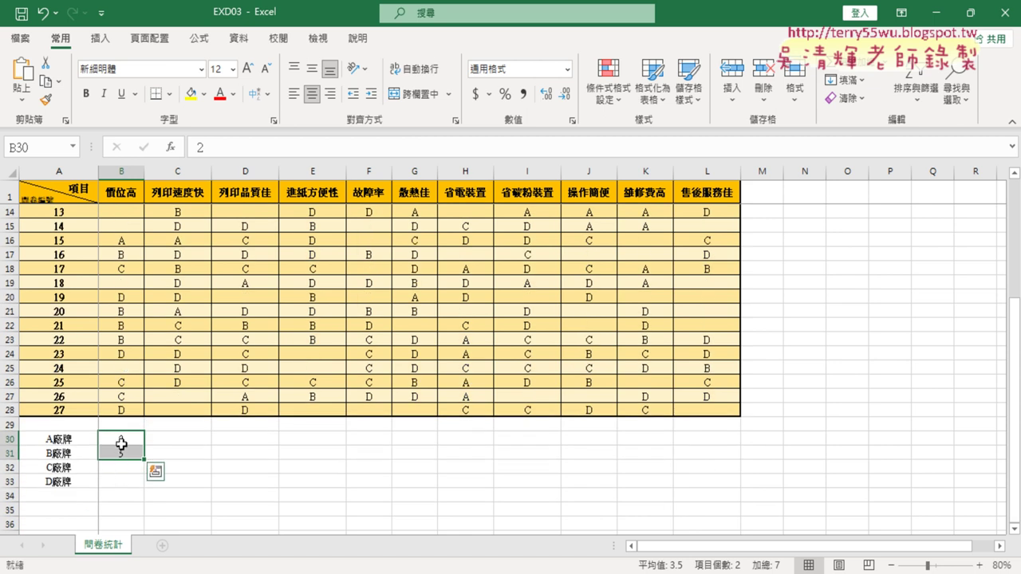
{"action": "key", "text": "Delete"}
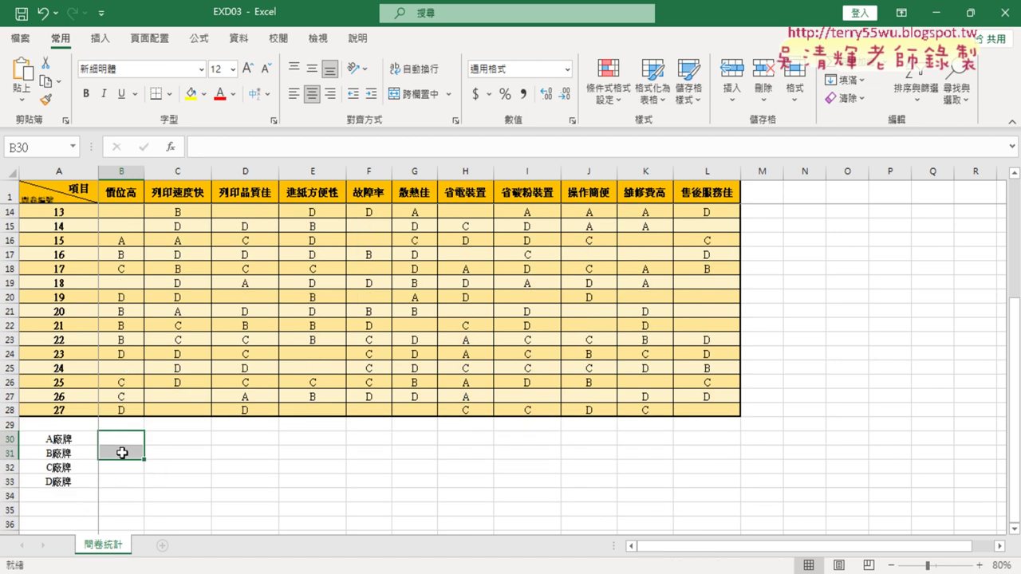
{"action": "left_click", "coordinate": [129, 441]}
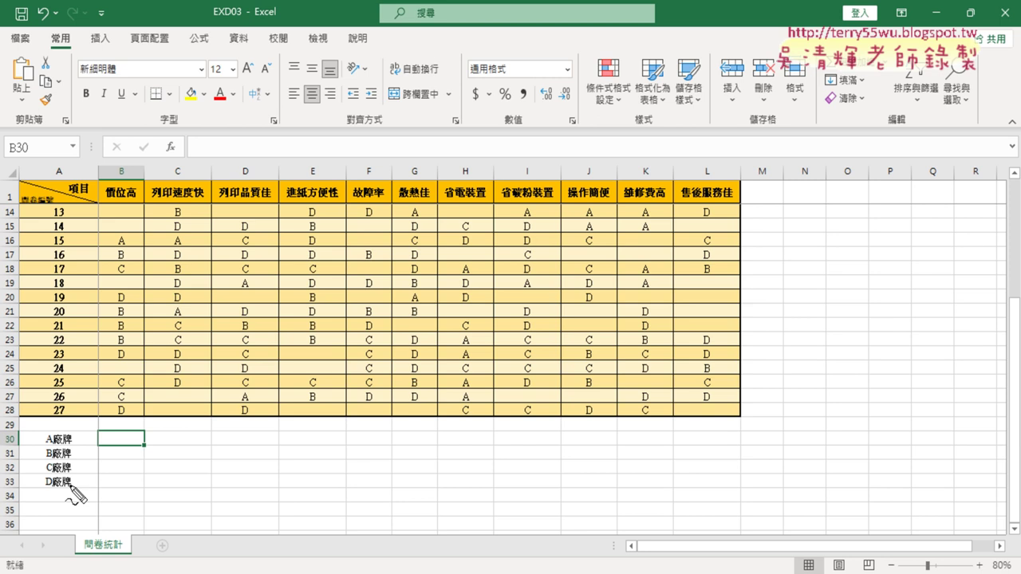
{"action": "left_click_drag", "start_coordinate": [78, 499], "coordinate": [80, 493]}
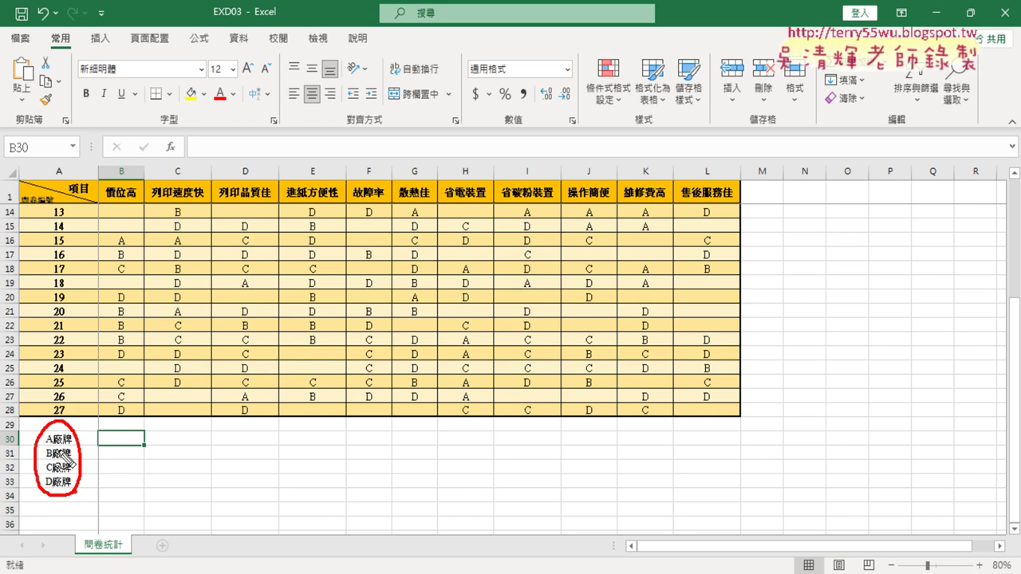
{"action": "key", "text": "Escape"}
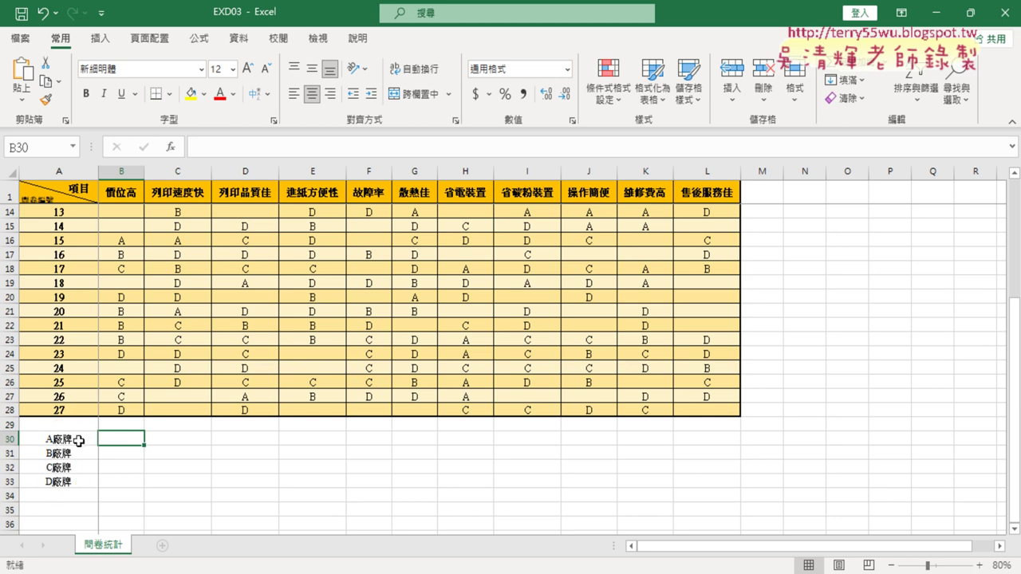
{"action": "left_click", "coordinate": [79, 442]}
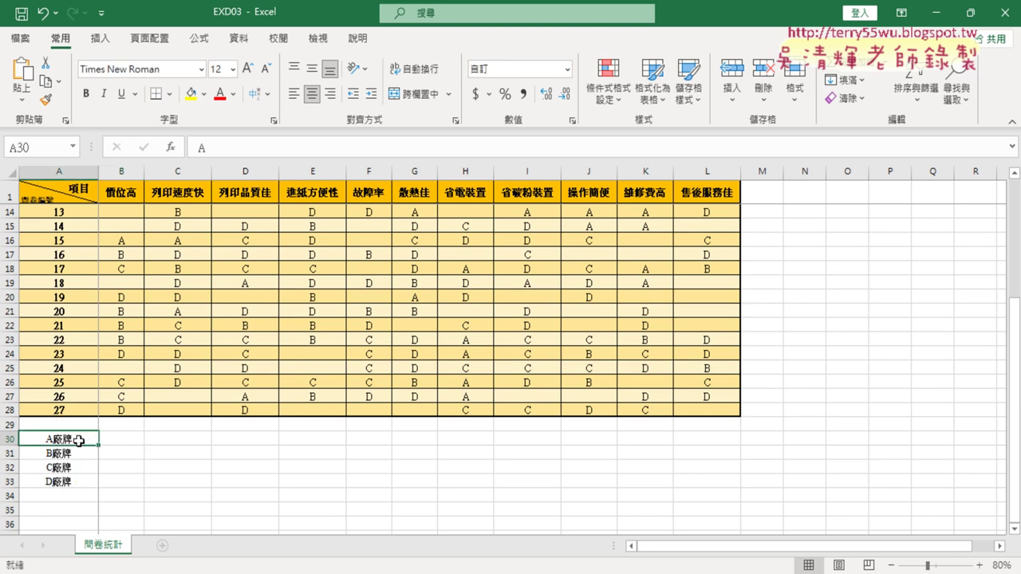
{"action": "key", "text": "ctrl+2"}
{"action": "left_click_drag", "start_coordinate": [63, 452], "coordinate": [75, 429]}
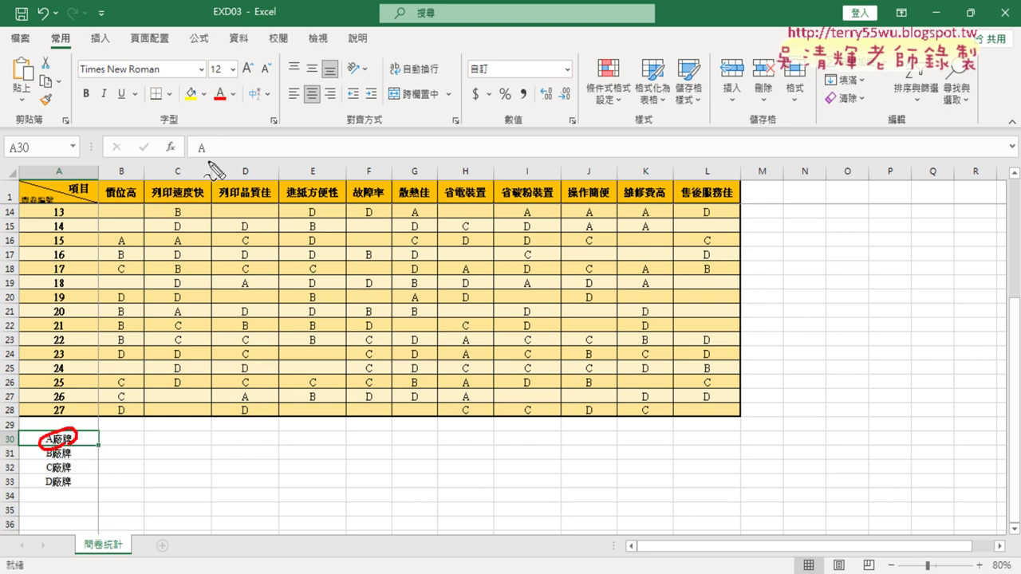
{"action": "left_click_drag", "start_coordinate": [208, 135], "coordinate": [213, 158]}
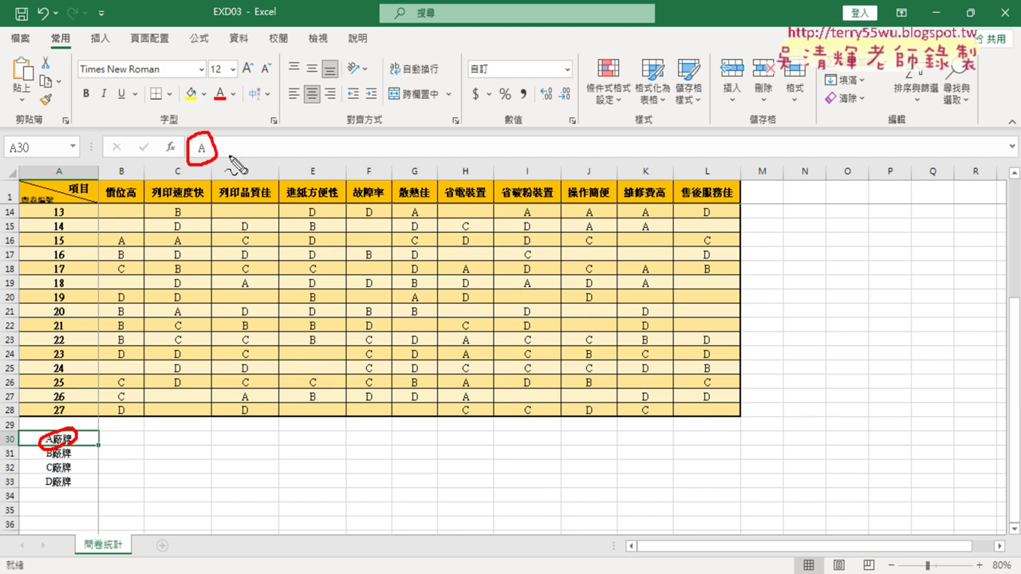
{"action": "key", "text": "Escape"}
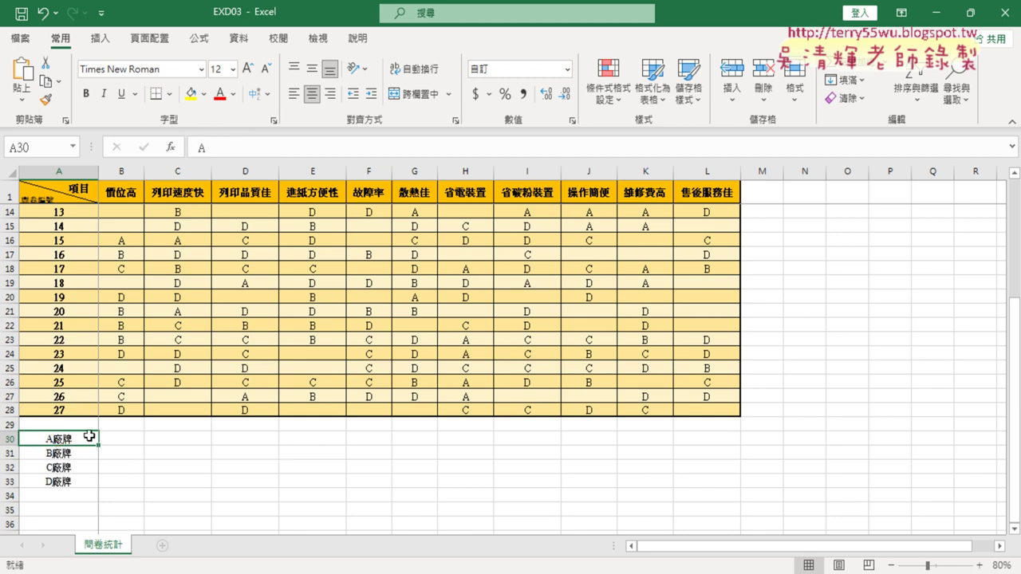
Inspect A30's custom number format @"廠牌" in Format Cells, underlining 廠牌.
{"action": "right_click", "coordinate": [78, 442]}
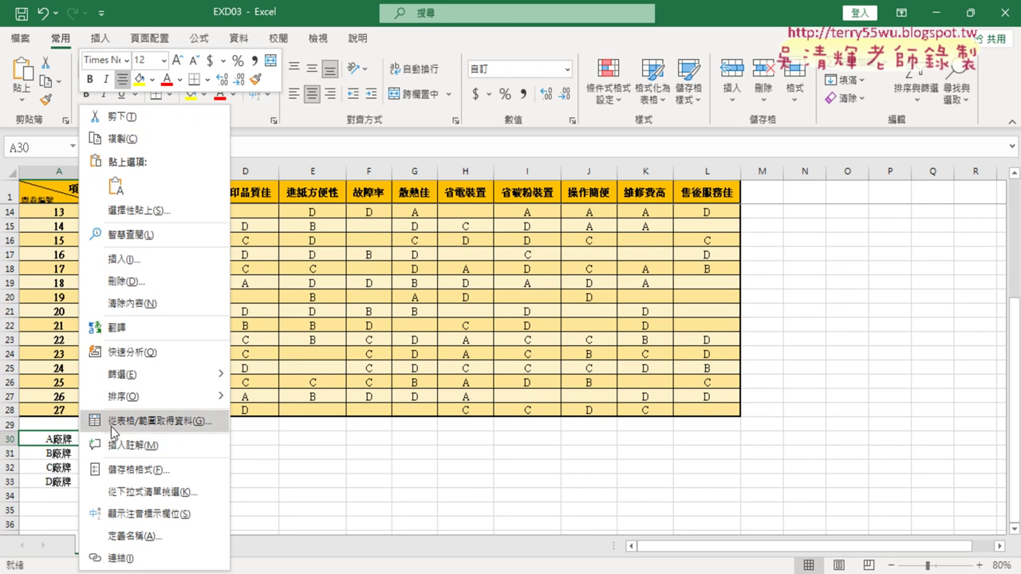
{"action": "left_click", "coordinate": [160, 481]}
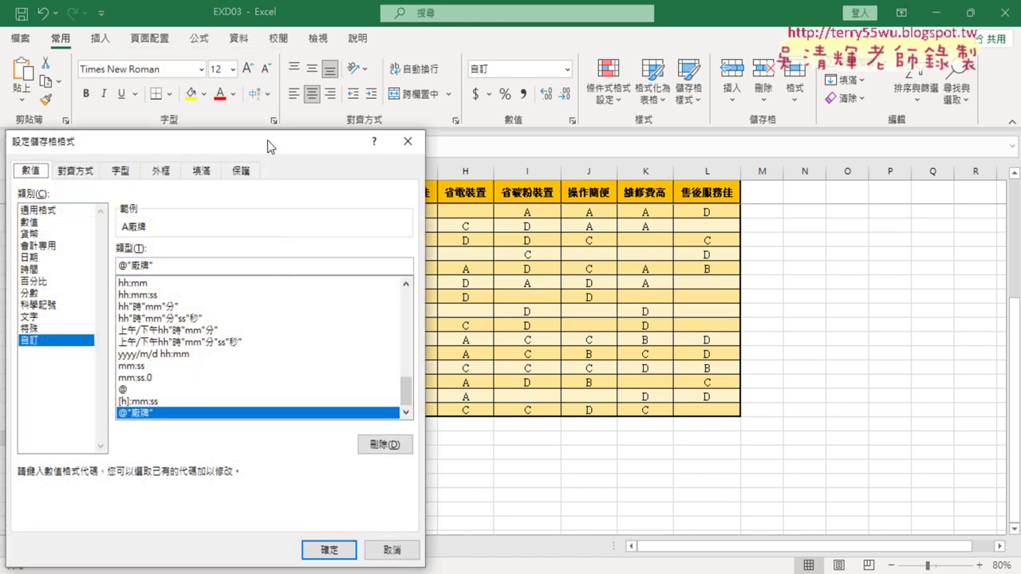
{"action": "left_click_drag", "start_coordinate": [267, 141], "coordinate": [436, 73]}
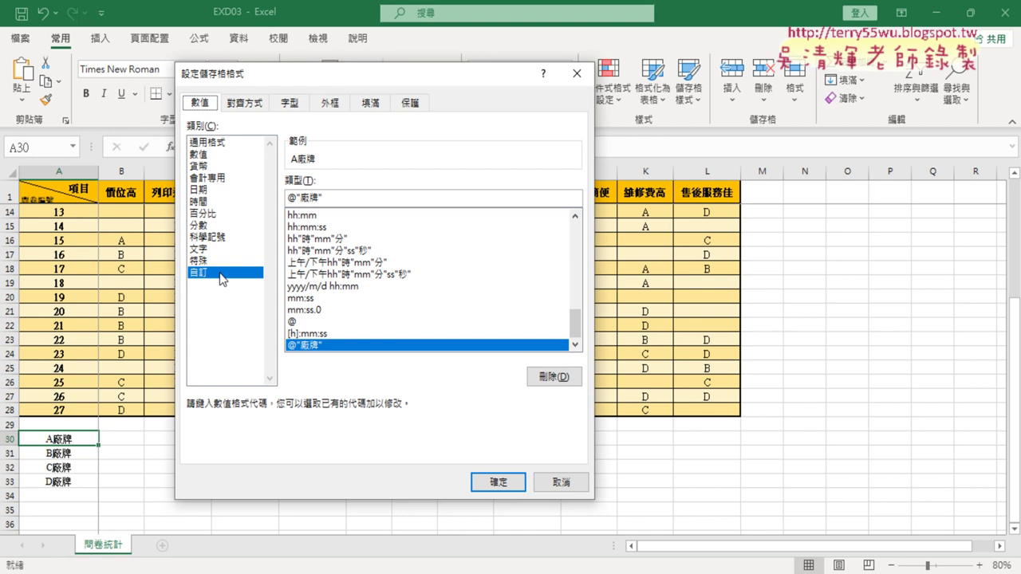
{"action": "left_click", "coordinate": [223, 277]}
{"action": "left_click", "coordinate": [290, 198]}
{"action": "left_click_drag", "start_coordinate": [292, 204], "coordinate": [320, 205]}
{"action": "key", "text": "Escape"}
Copy 廠牌 from the format code, cancel, and delete the labels in A30:A33.
{"action": "left_click_drag", "start_coordinate": [323, 197], "coordinate": [299, 197]}
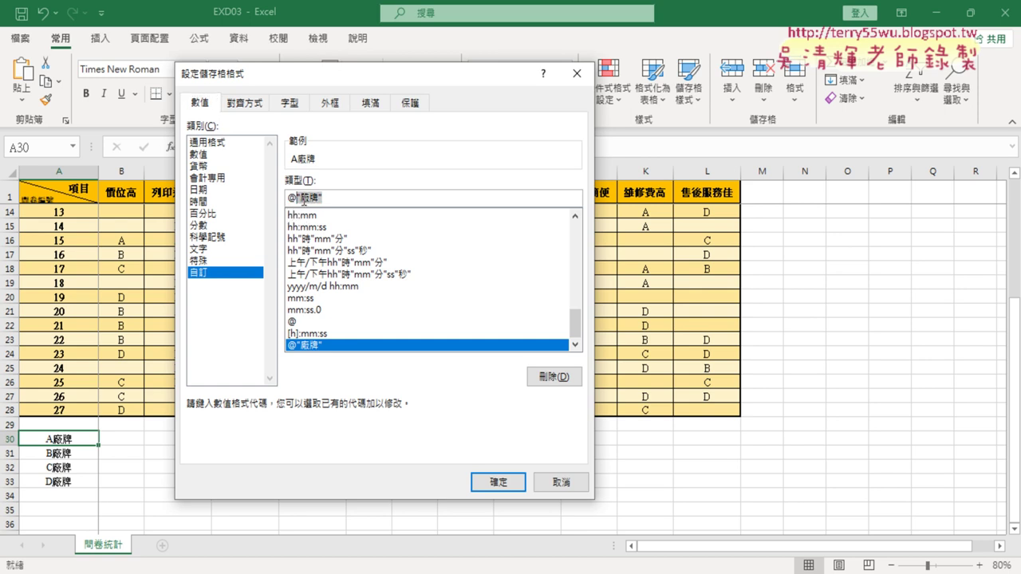
{"action": "right_click", "coordinate": [303, 199]}
{"action": "left_click", "coordinate": [334, 230]}
{"action": "left_click", "coordinate": [568, 482]}
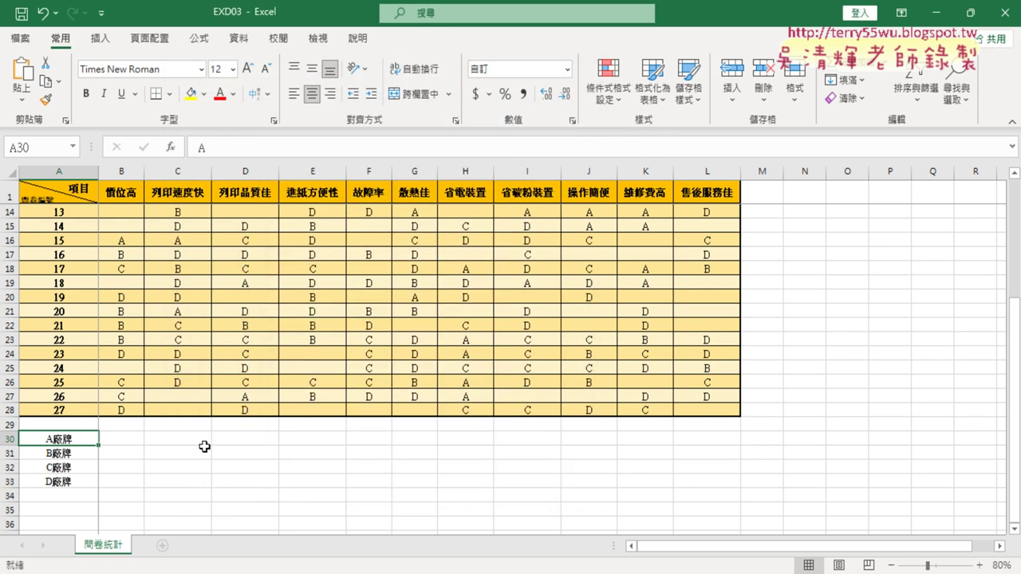
{"action": "left_click_drag", "start_coordinate": [64, 441], "coordinate": [71, 482]}
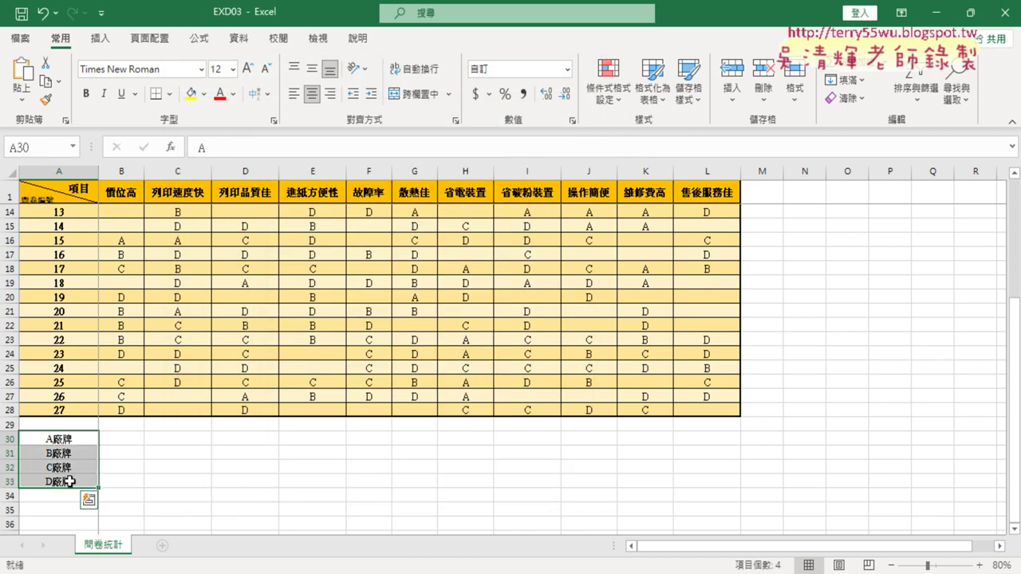
{"action": "key", "text": "Delete"}
Re-enter A廠牌 in A30 and fill the labels A廠牌–D廠牌 down to A33.
{"action": "left_click", "coordinate": [78, 441]}
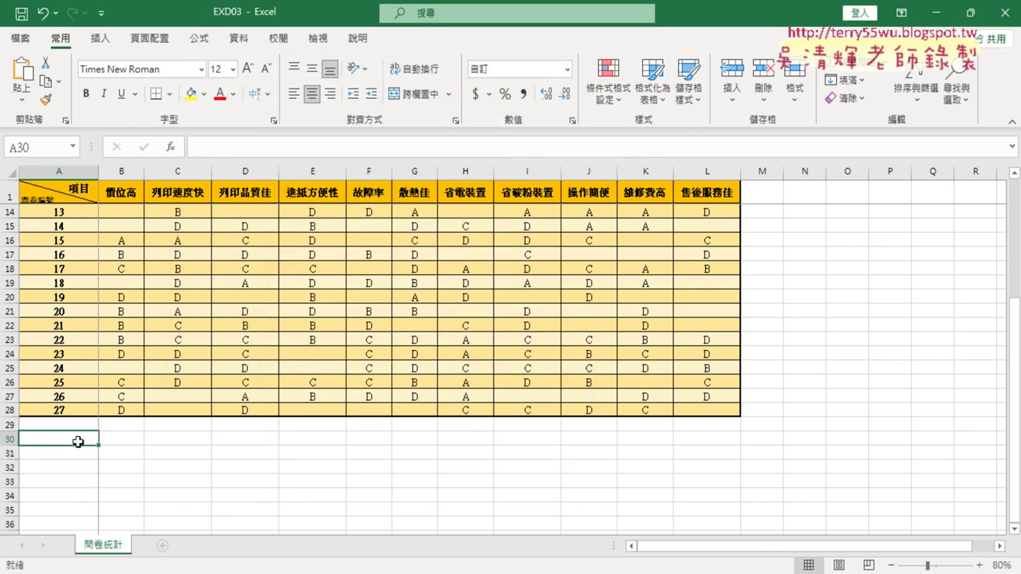
{"action": "type", "text": "A"}
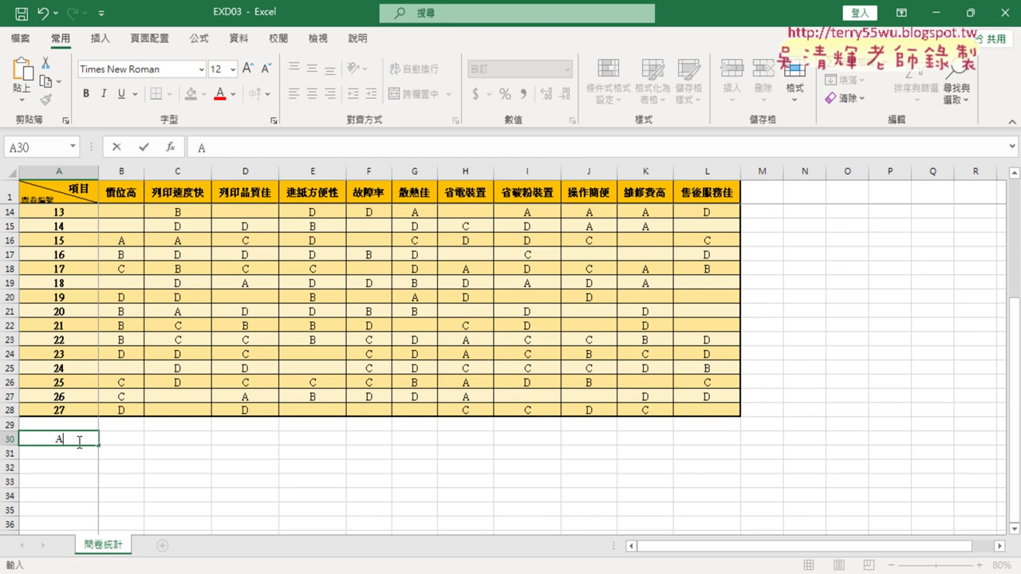
{"action": "type", "text": "廠牌"}
{"action": "left_click_drag", "start_coordinate": [99, 446], "coordinate": [99, 499]}
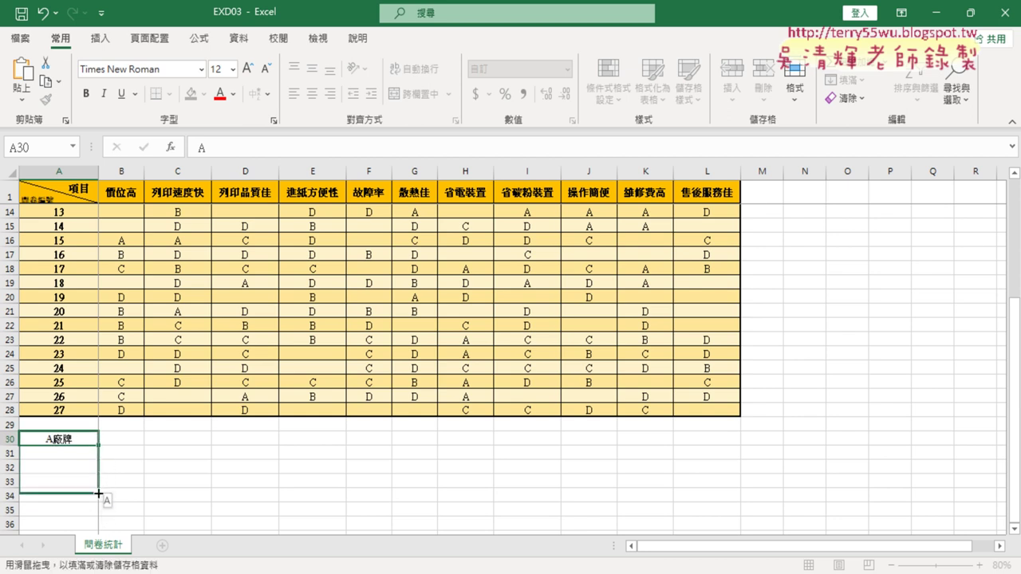
{"action": "left_click_drag", "start_coordinate": [99, 499], "coordinate": [99, 490]}
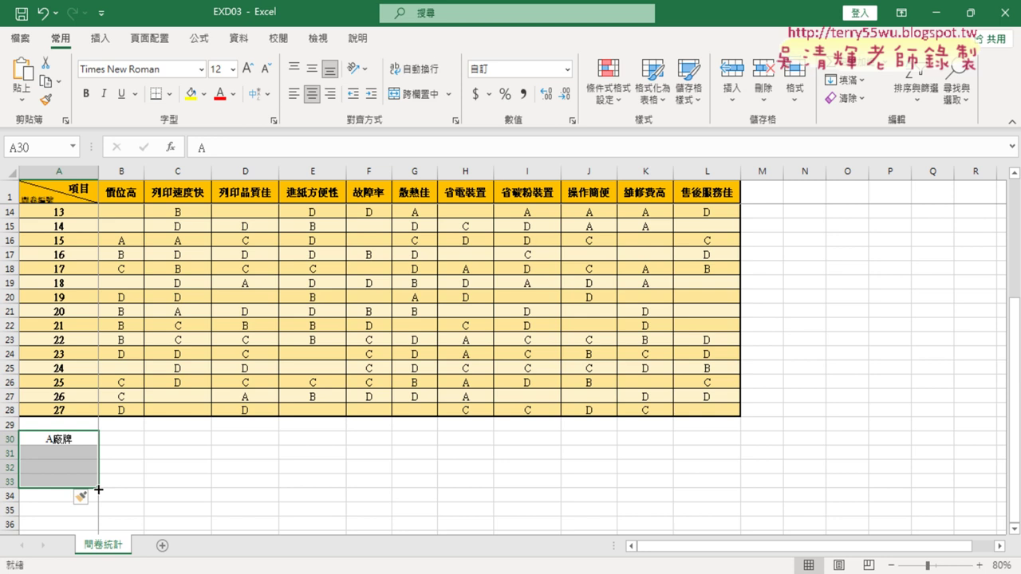
{"action": "left_click", "coordinate": [141, 438]}
{"action": "key", "text": "ctrl+z"}
{"action": "key", "text": "ctrl+z"}
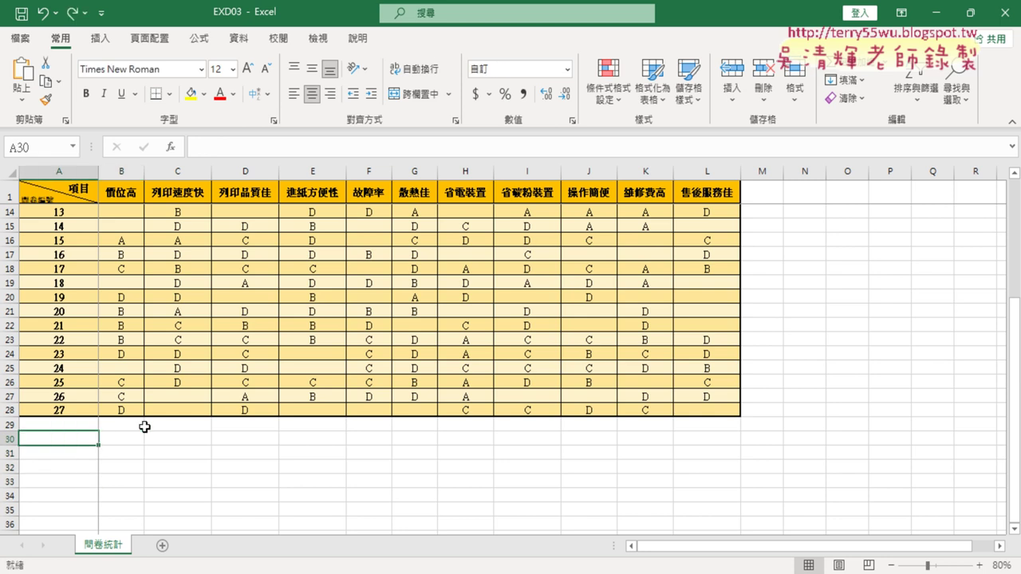
{"action": "key", "text": "ctrl+y"}
{"action": "key", "text": "ctrl+y"}
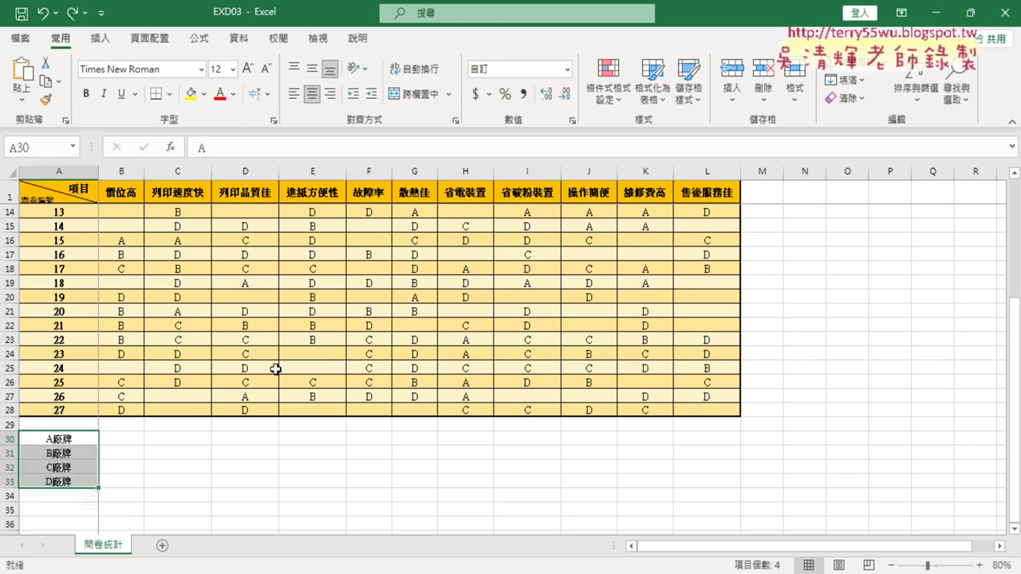
Apply 清除格式 to A30:A33 so they show plain A, B, C, D.
{"action": "right_click", "coordinate": [87, 451]}
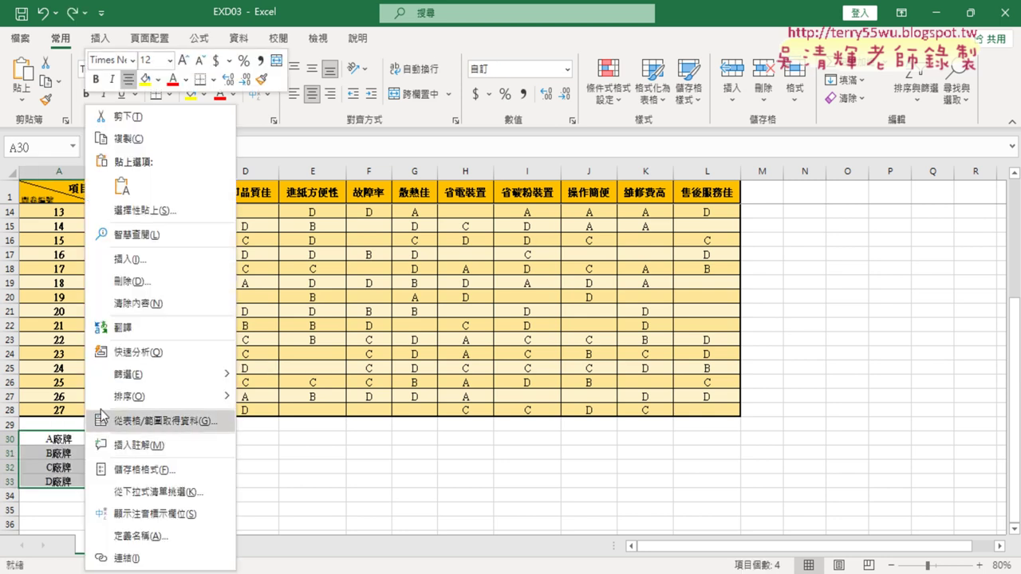
{"action": "key", "text": "Escape"}
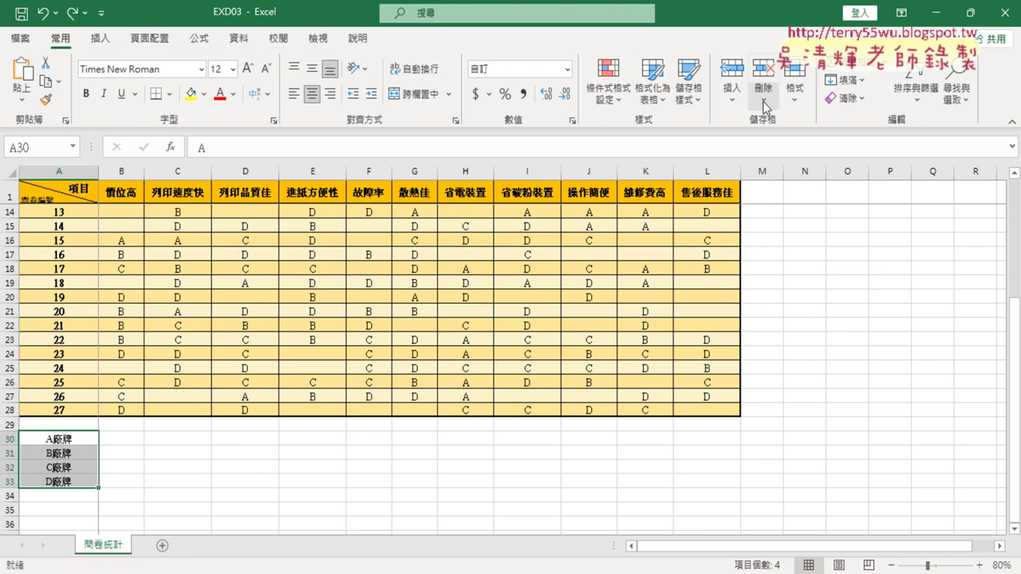
{"action": "left_click", "coordinate": [794, 100]}
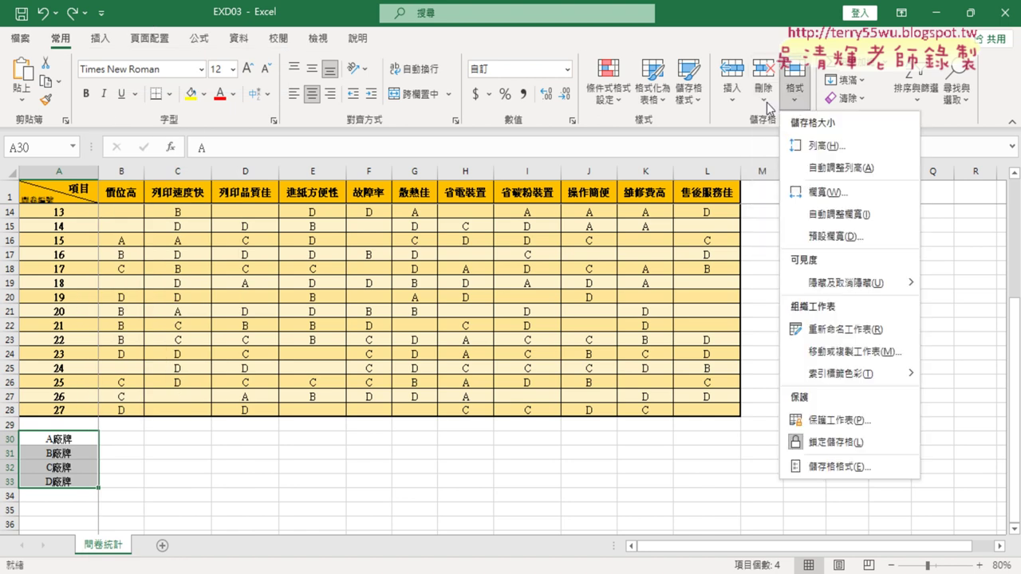
{"action": "left_click", "coordinate": [767, 104]}
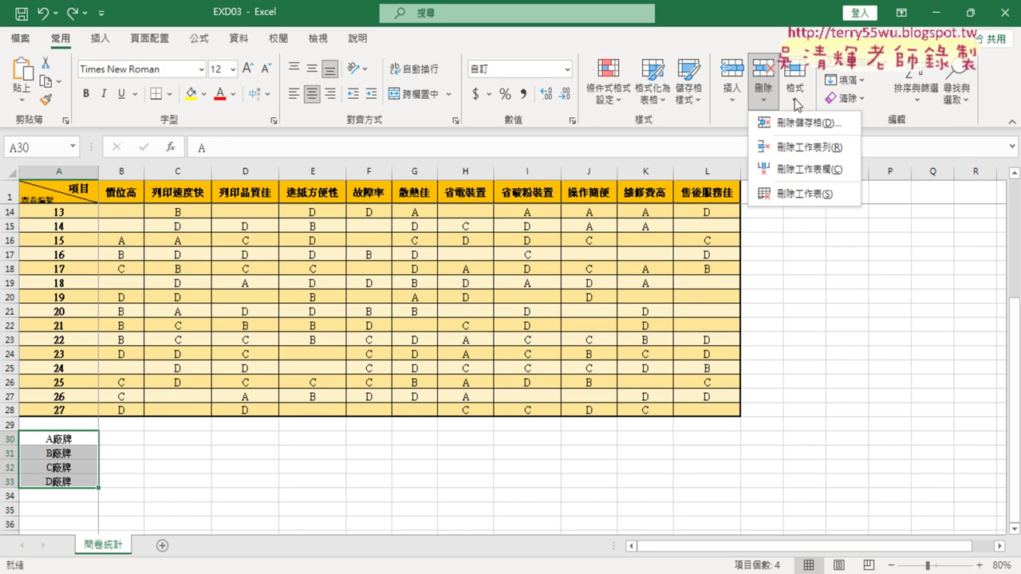
{"action": "left_click", "coordinate": [847, 99]}
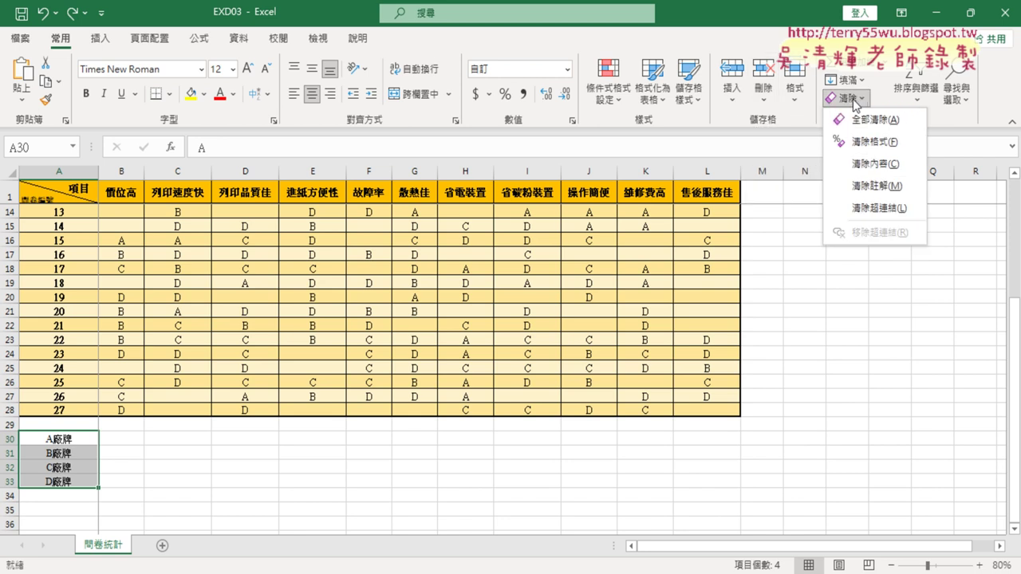
{"action": "left_click", "coordinate": [861, 142]}
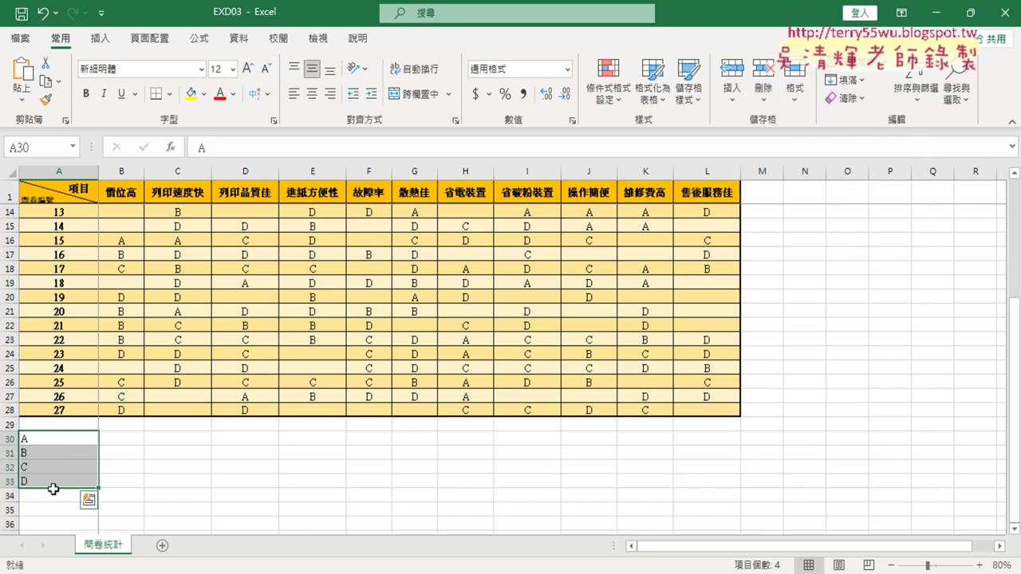
Give A30:A33 the custom format @"廠牌" and centre-align them.
{"action": "left_click", "coordinate": [64, 441]}
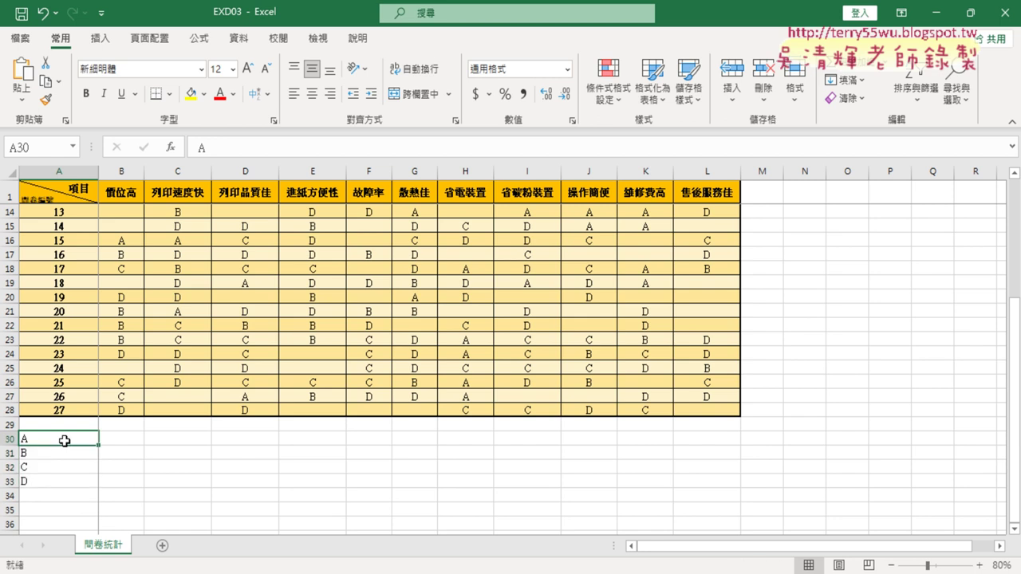
{"action": "right_click", "coordinate": [64, 441]}
{"action": "left_click", "coordinate": [40, 438]}
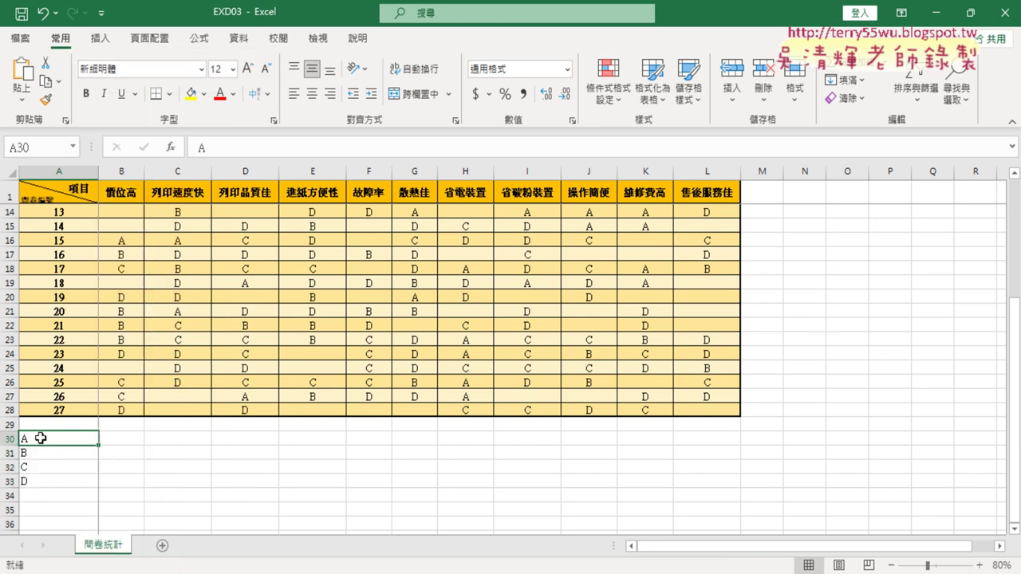
{"action": "left_click_drag", "start_coordinate": [59, 438], "coordinate": [62, 478]}
{"action": "right_click", "coordinate": [61, 478]}
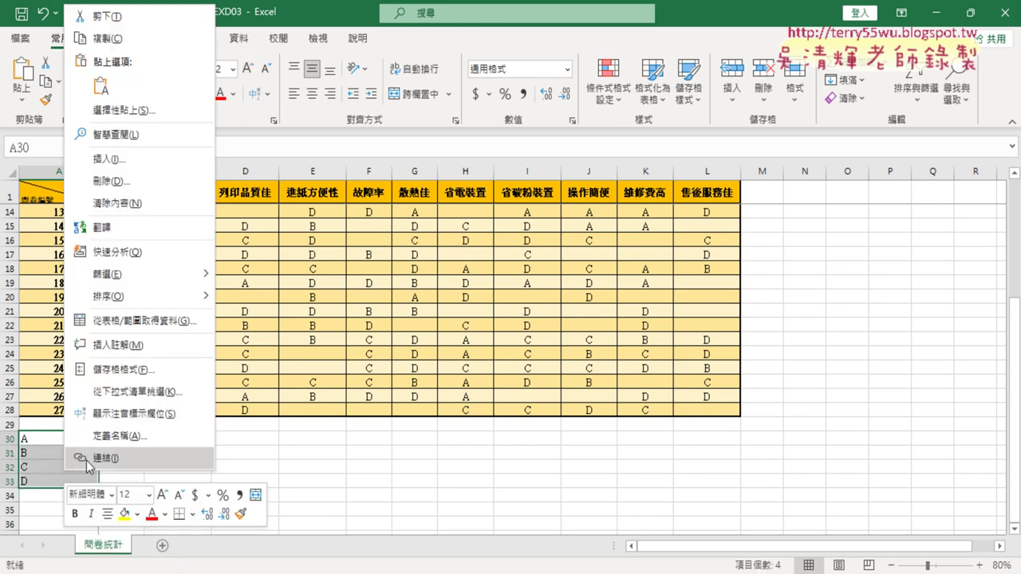
{"action": "left_click", "coordinate": [123, 370]}
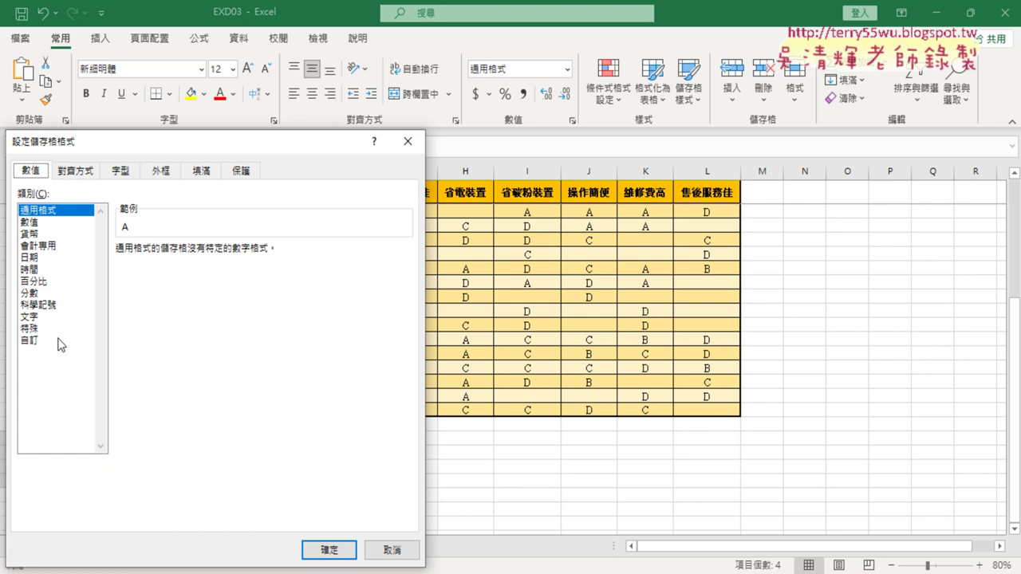
{"action": "left_click", "coordinate": [40, 341]}
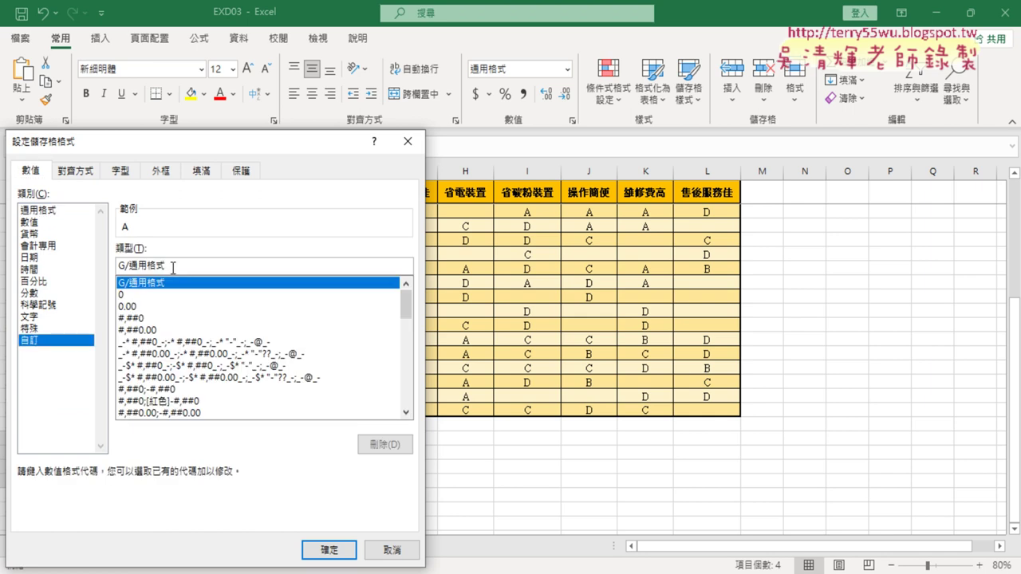
{"action": "left_click_drag", "start_coordinate": [174, 266], "coordinate": [78, 264]}
{"action": "left_click_drag", "start_coordinate": [255, 147], "coordinate": [525, 118]}
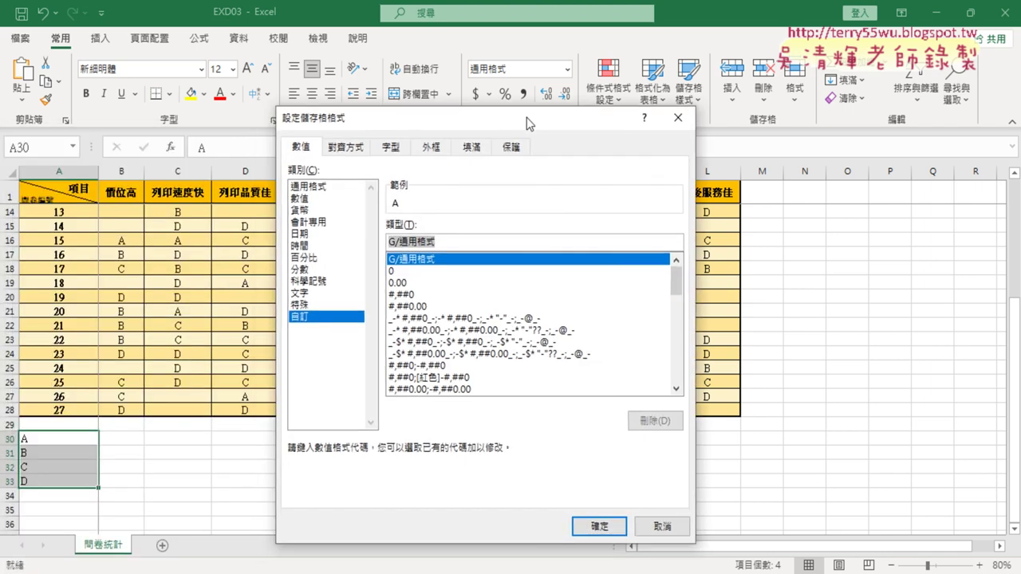
{"action": "type", "text": "@\"廠牌"}
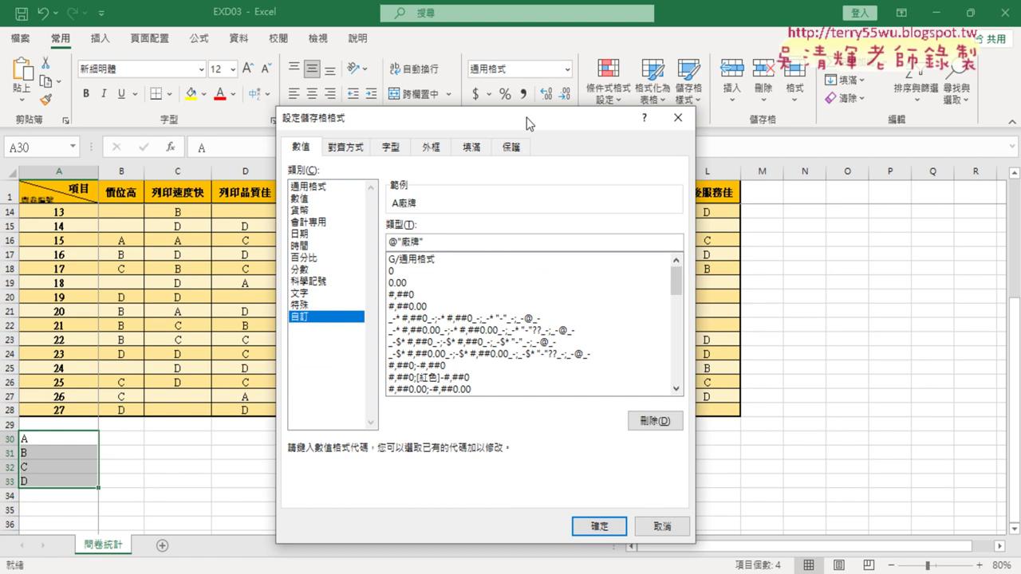
{"action": "left_click", "coordinate": [596, 526]}
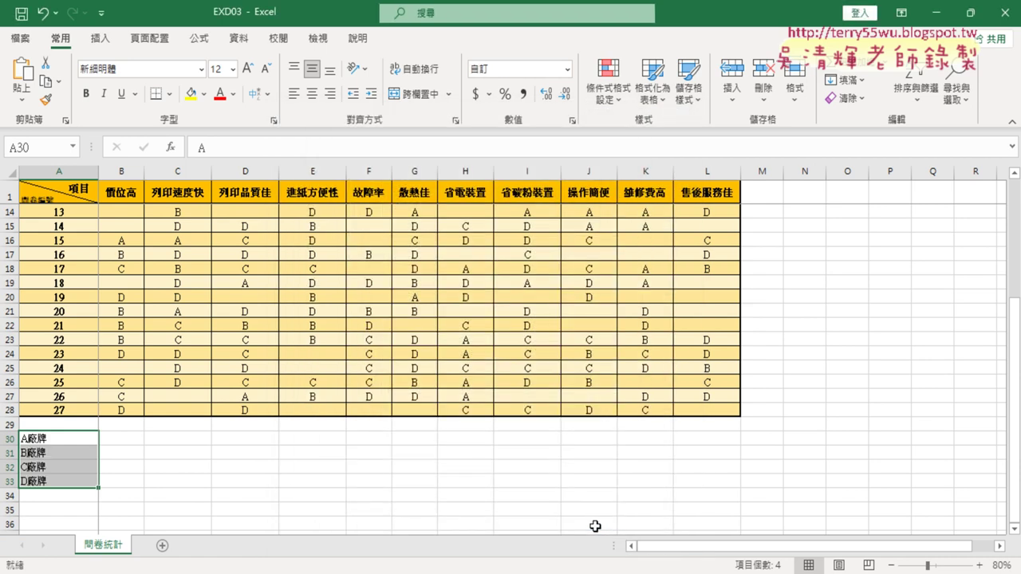
{"action": "left_click", "coordinate": [313, 94]}
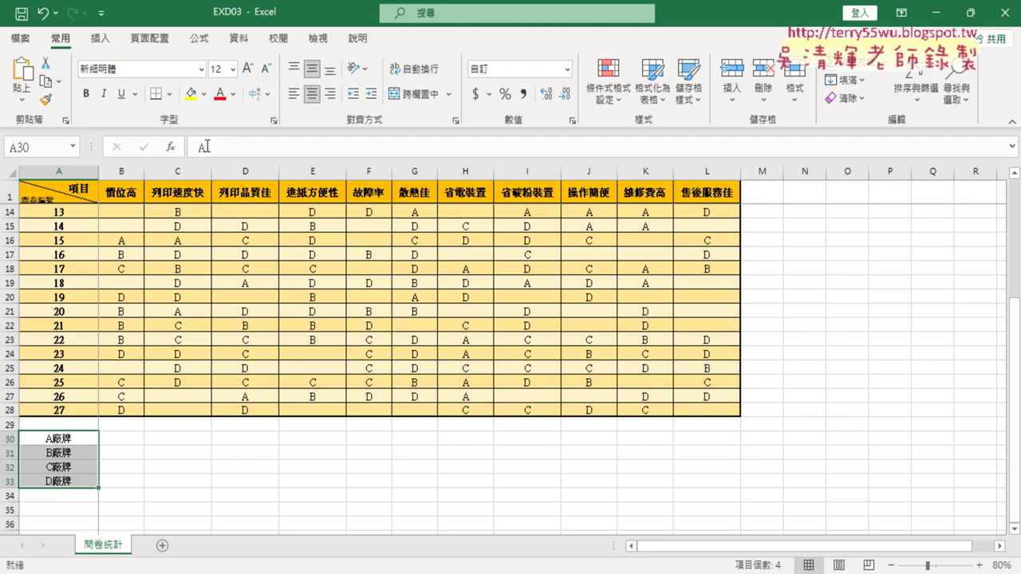
{"action": "left_click", "coordinate": [89, 439]}
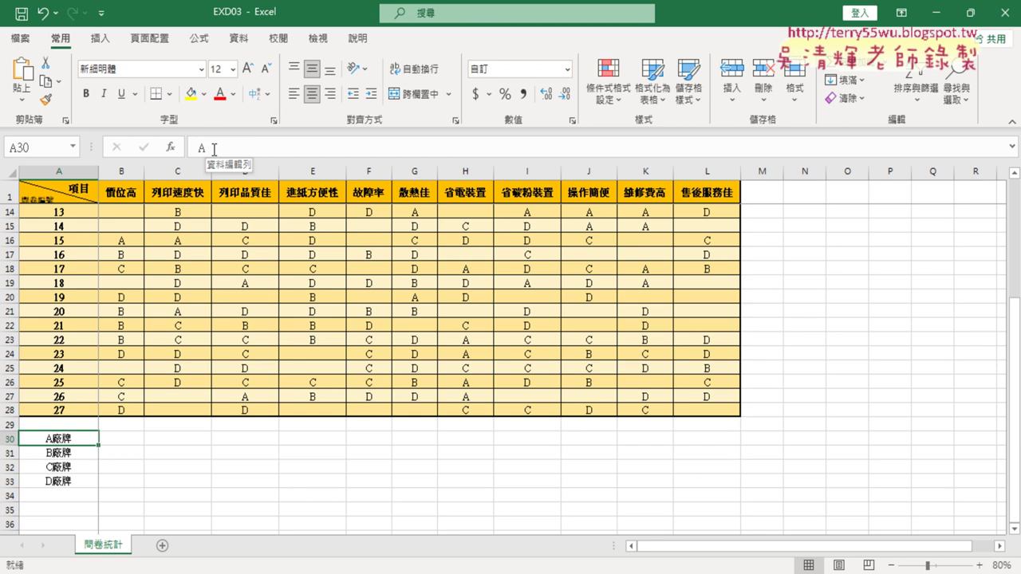
Insert COUNTIF into B30 from the 統計 function category.
{"action": "left_click", "coordinate": [119, 441]}
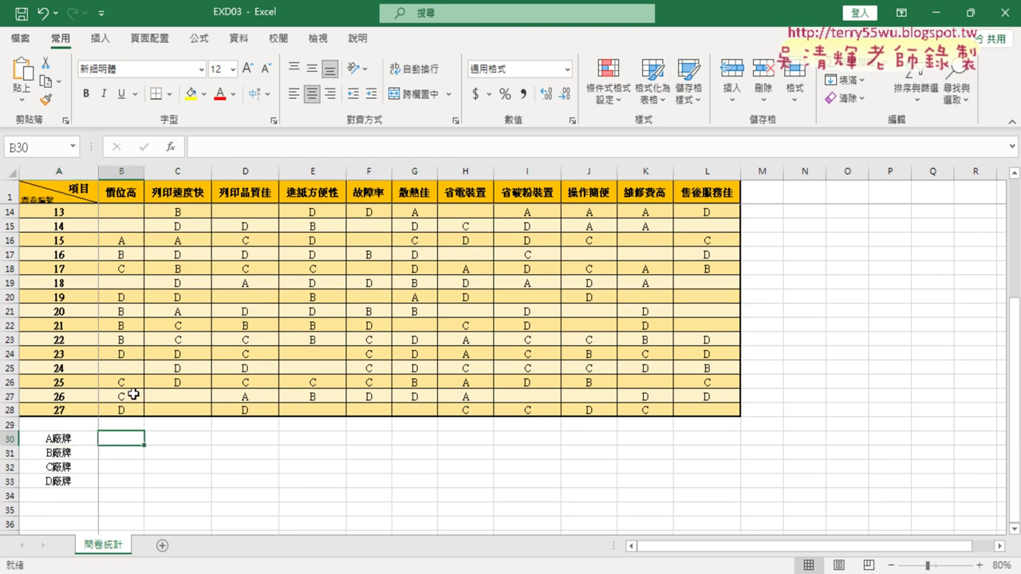
{"action": "scroll", "coordinate": [133, 394], "scroll_direction": "up", "scroll_amount": 4}
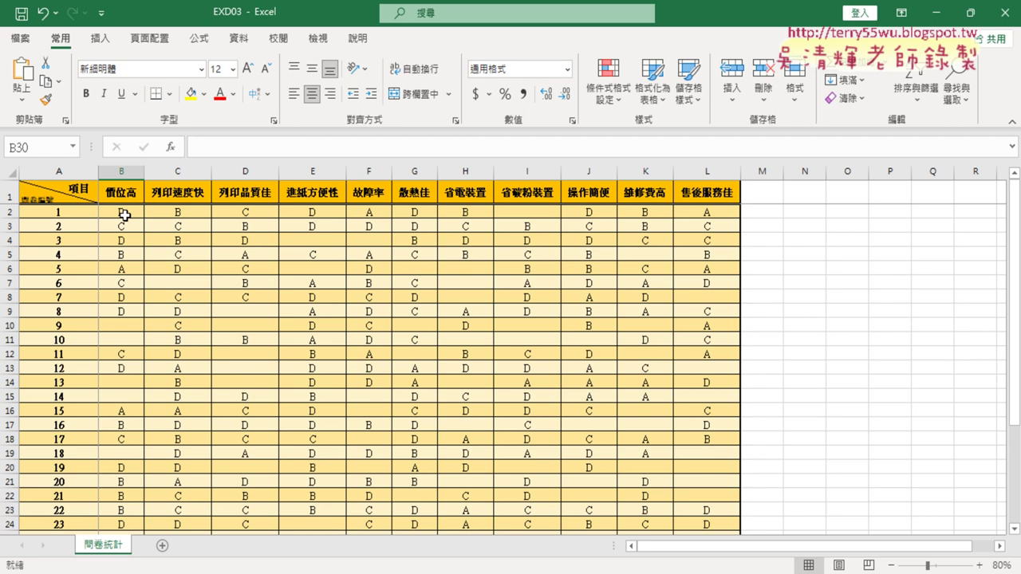
{"action": "scroll", "coordinate": [121, 335], "scroll_direction": "down", "scroll_amount": 3}
{"action": "scroll", "coordinate": [121, 371], "scroll_direction": "down", "scroll_amount": 2}
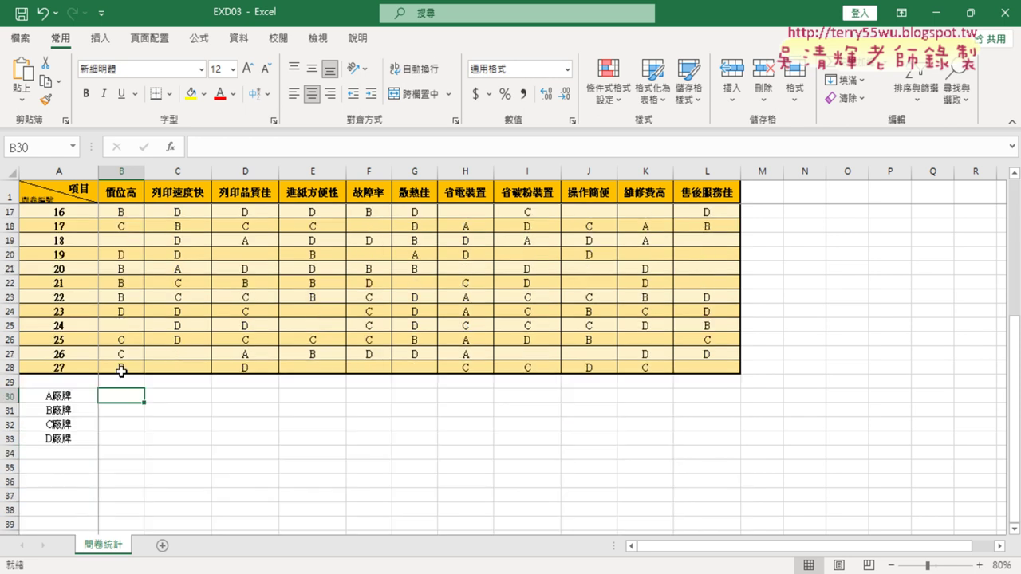
{"action": "left_click", "coordinate": [170, 147]}
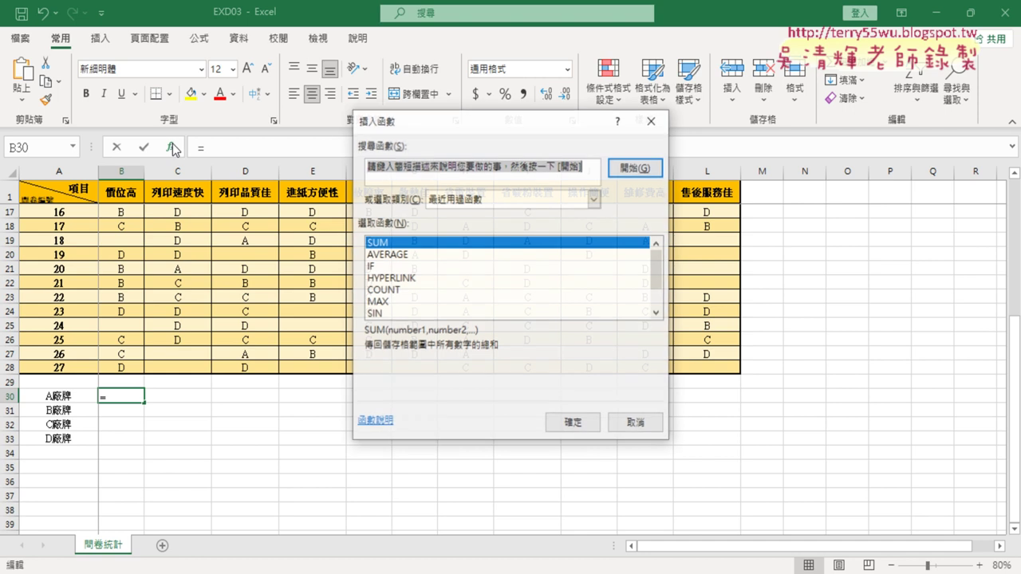
{"action": "left_click", "coordinate": [594, 200]}
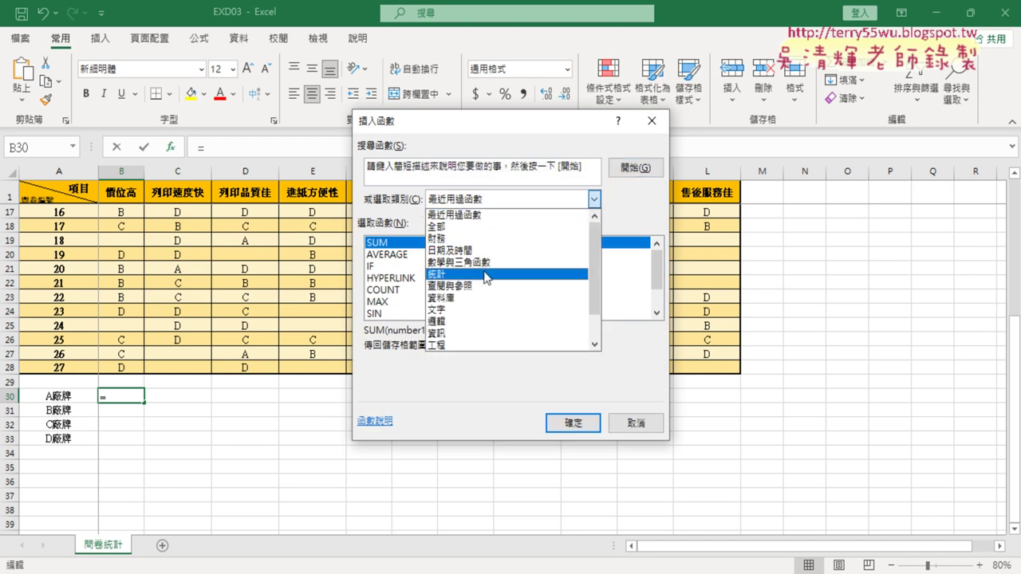
{"action": "left_click", "coordinate": [478, 271]}
{"action": "left_click", "coordinate": [656, 312]}
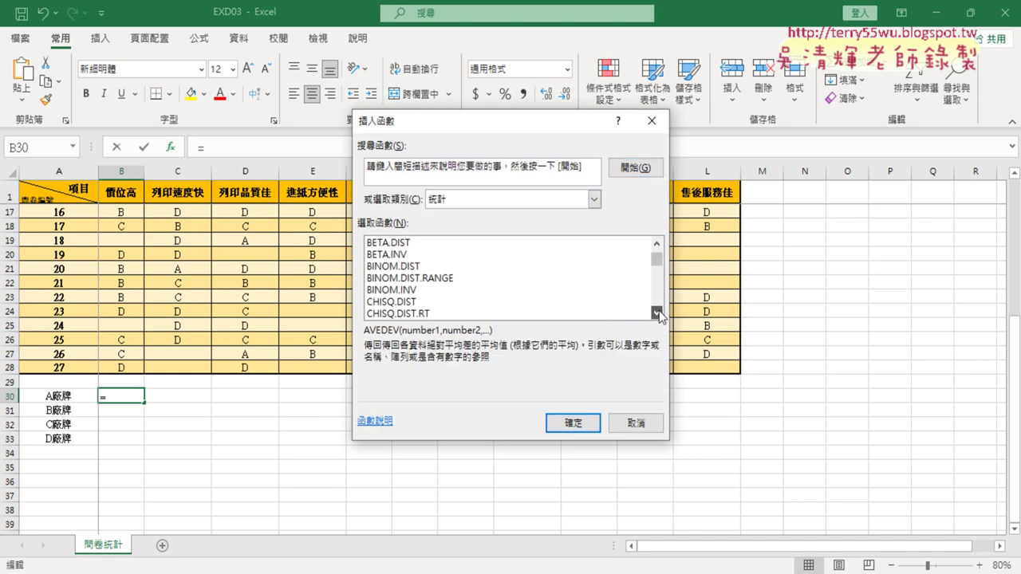
{"action": "left_click", "coordinate": [656, 313]}
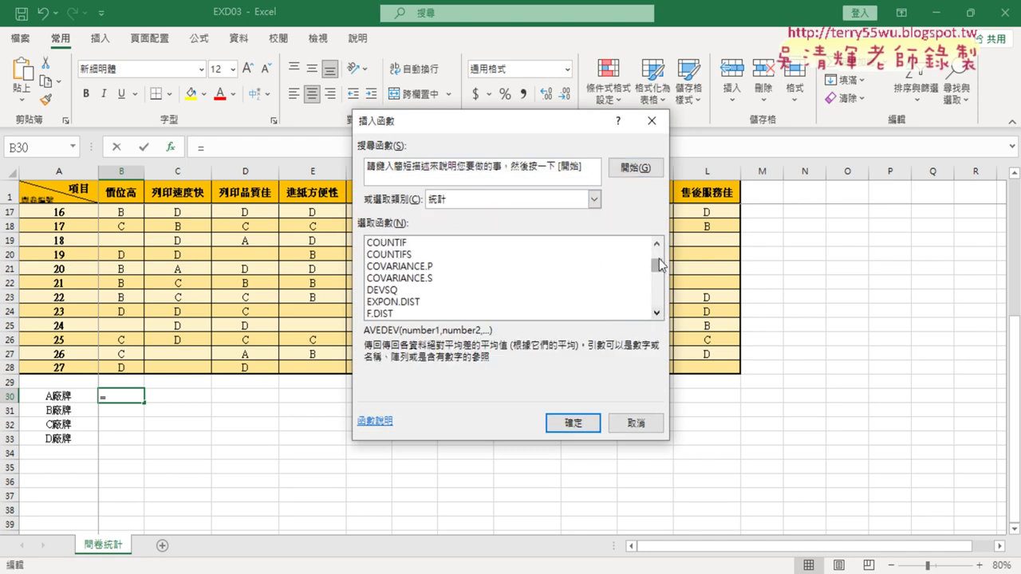
{"action": "left_click", "coordinate": [414, 244]}
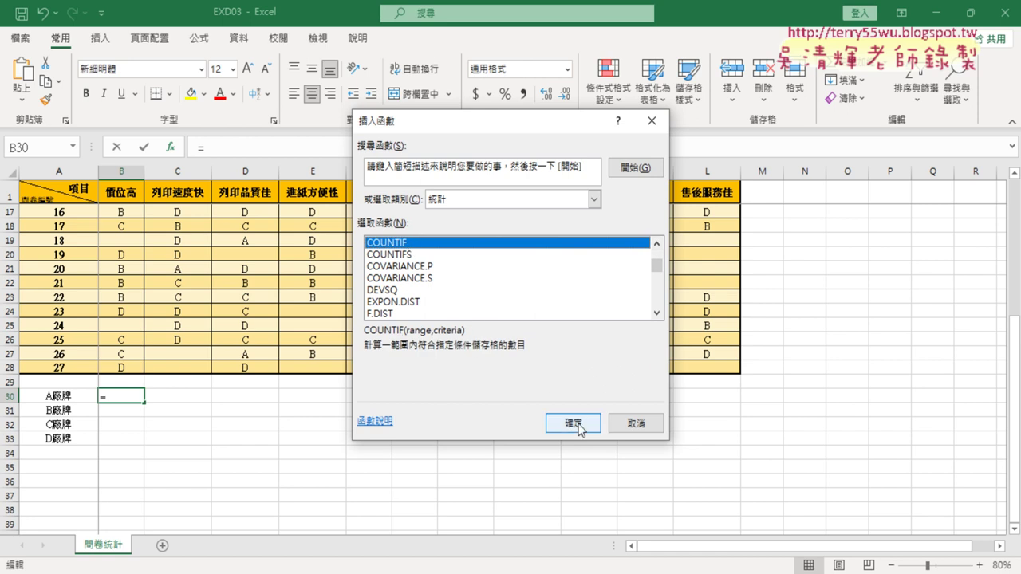
{"action": "left_click", "coordinate": [574, 423]}
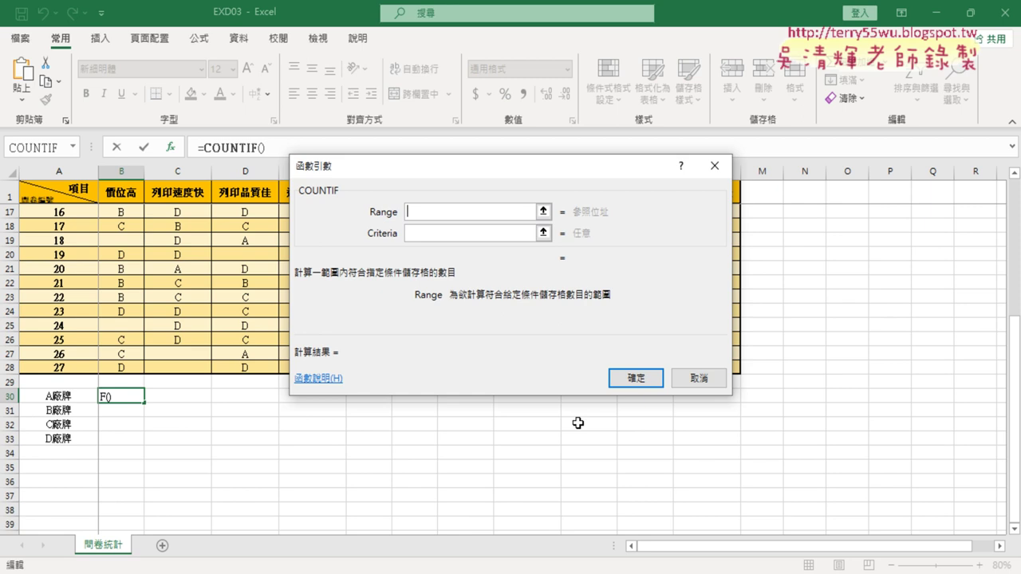
Set the COUNTIF Range argument to B2:B28.
{"action": "scroll", "coordinate": [89, 307], "scroll_direction": "up", "scroll_amount": 3}
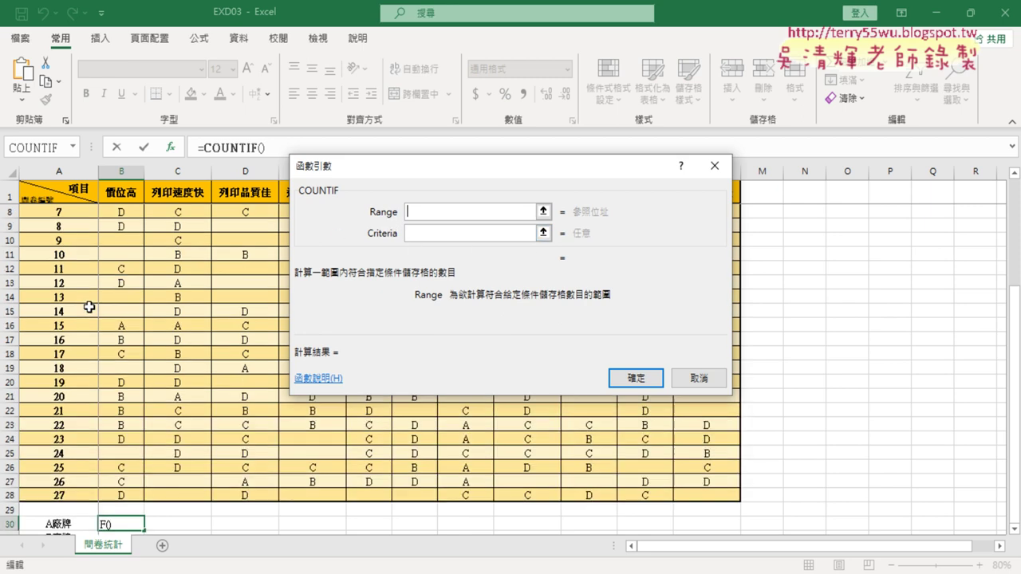
{"action": "scroll", "coordinate": [89, 307], "scroll_direction": "up", "scroll_amount": 2}
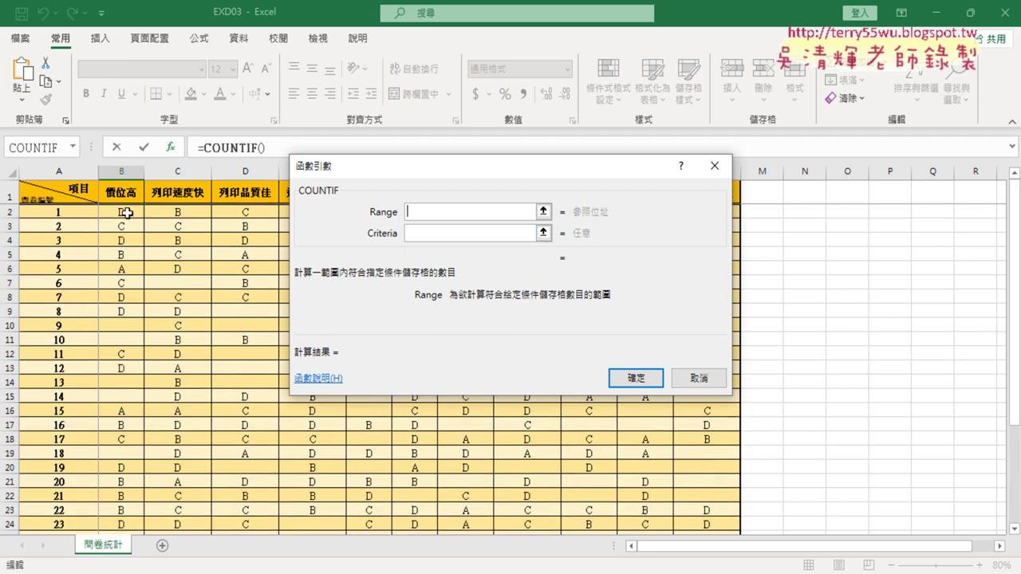
{"action": "left_click", "coordinate": [127, 213]}
{"action": "scroll", "coordinate": [141, 309], "scroll_direction": "down", "scroll_amount": 4}
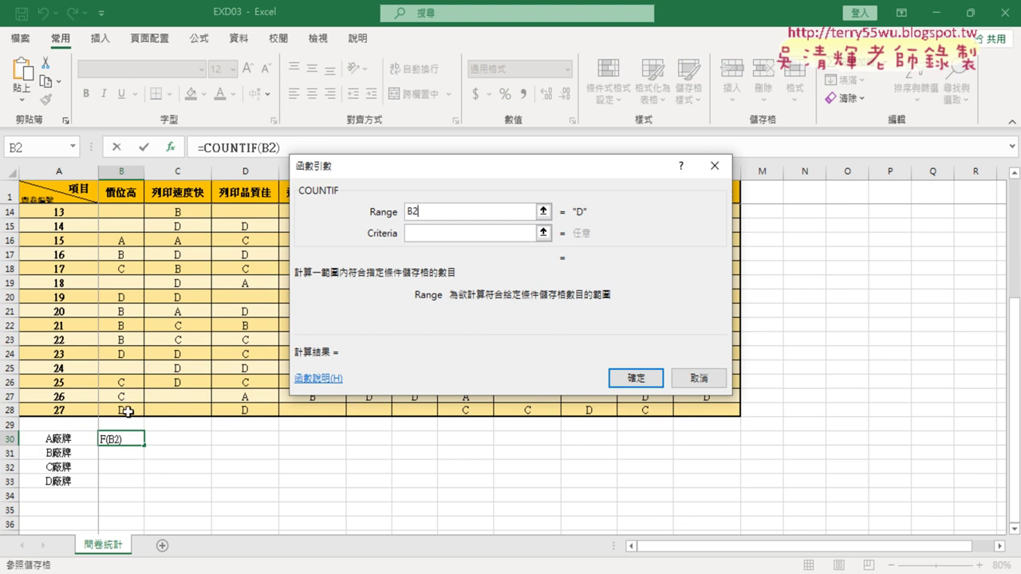
{"action": "left_click", "coordinate": [128, 412], "text": "shift"}
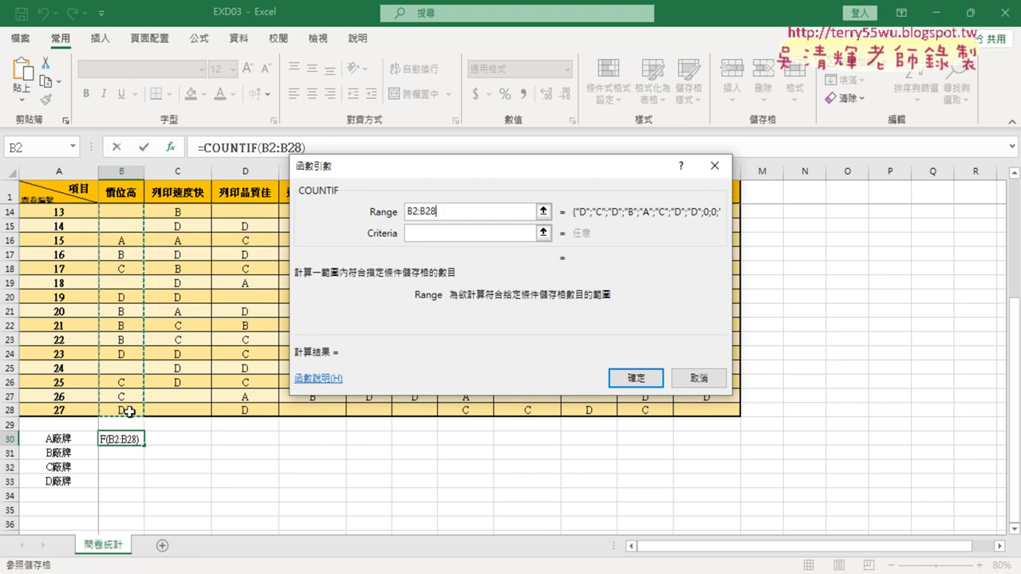
{"action": "scroll", "coordinate": [128, 412], "scroll_direction": "up", "scroll_amount": 4}
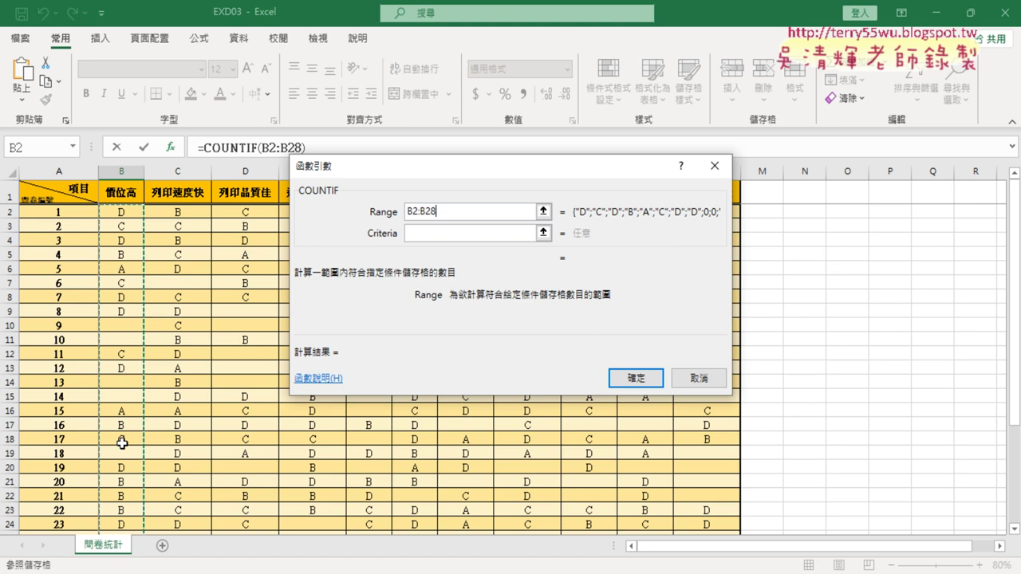
Set the Criteria argument to A30, previewing a count of 2.
{"action": "left_click", "coordinate": [413, 233]}
{"action": "left_click", "coordinate": [414, 233]}
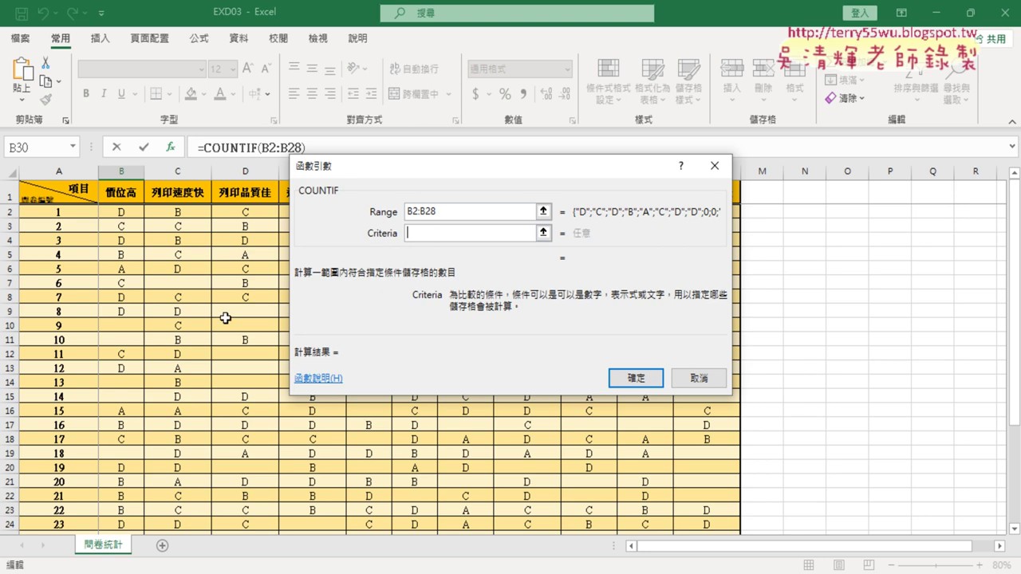
{"action": "scroll", "coordinate": [173, 353], "scroll_direction": "down", "scroll_amount": 3}
{"action": "scroll", "coordinate": [166, 348], "scroll_direction": "down", "scroll_amount": 2}
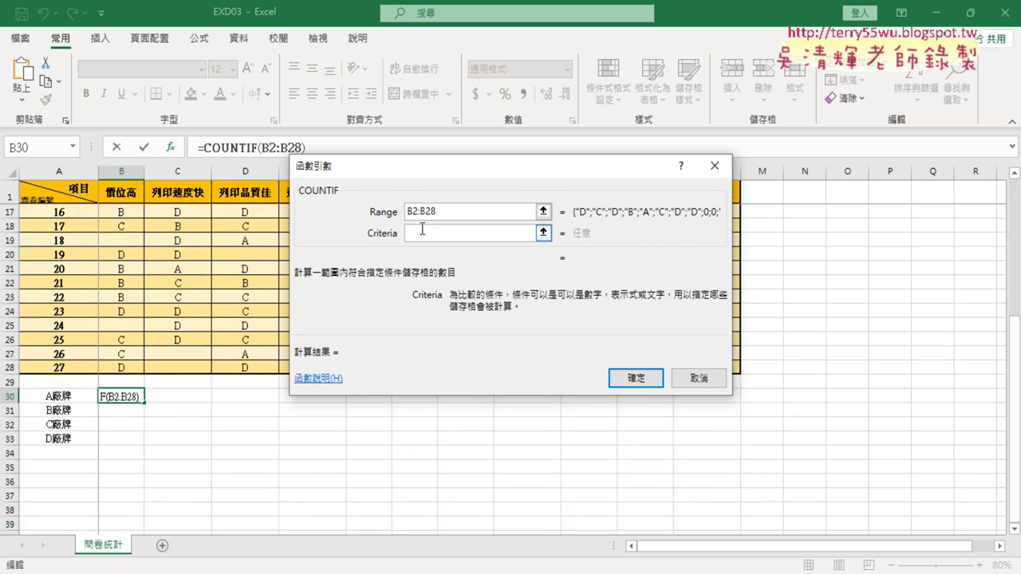
{"action": "left_click", "coordinate": [62, 396]}
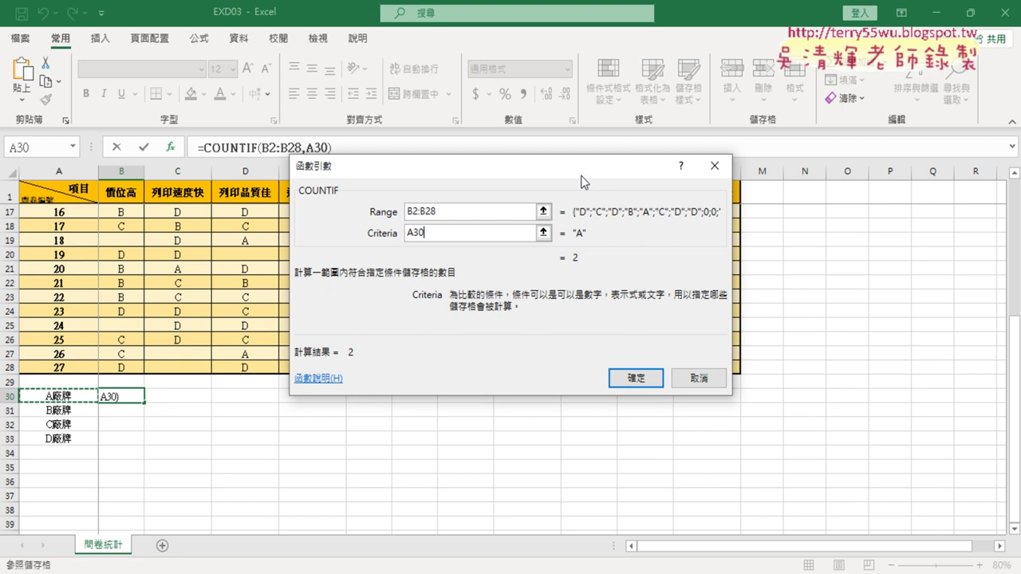
{"action": "left_click_drag", "start_coordinate": [581, 174], "coordinate": [630, 86]}
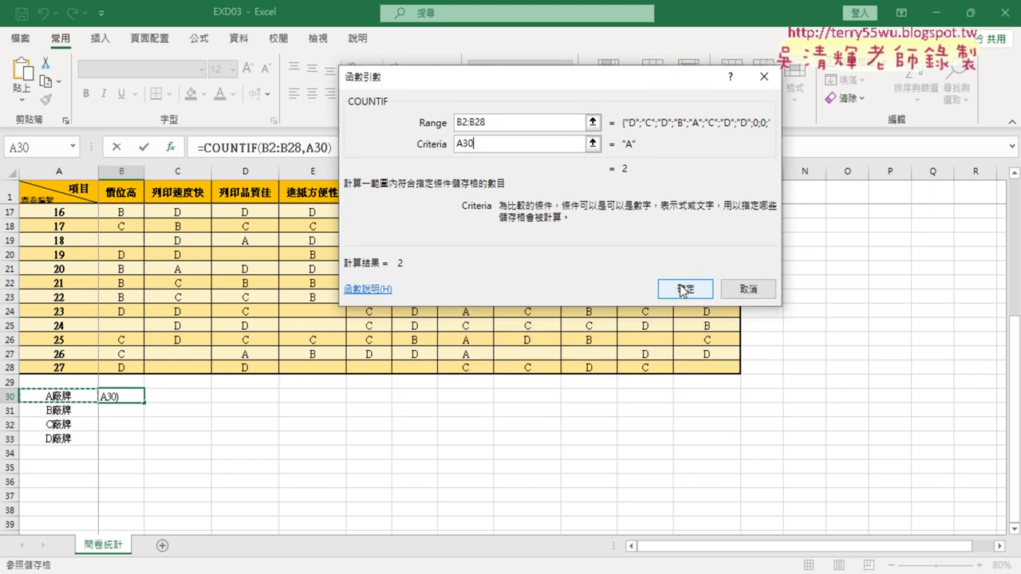
{"action": "left_click", "coordinate": [683, 290]}
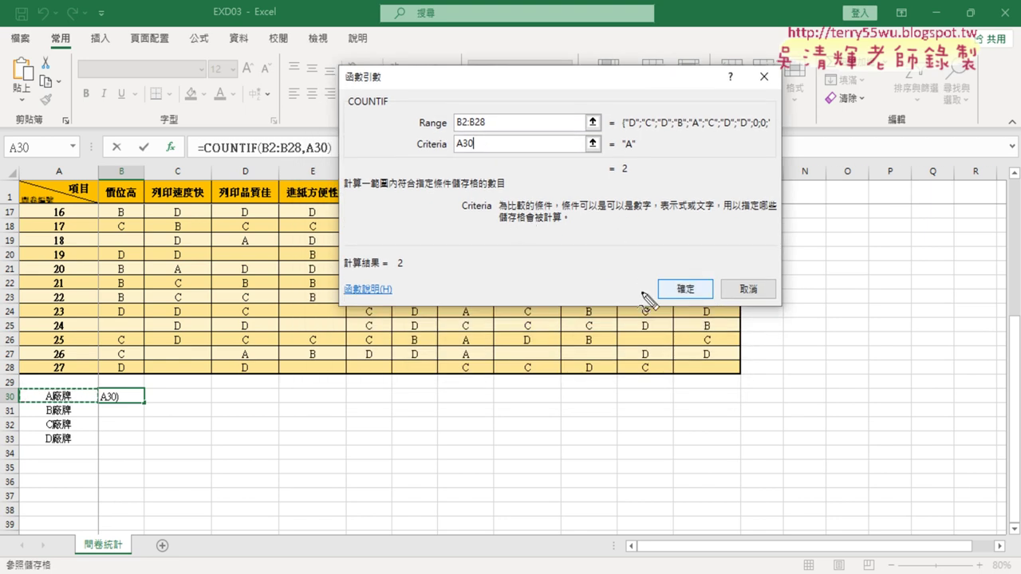
{"action": "left_click_drag", "start_coordinate": [680, 310], "coordinate": [716, 288]}
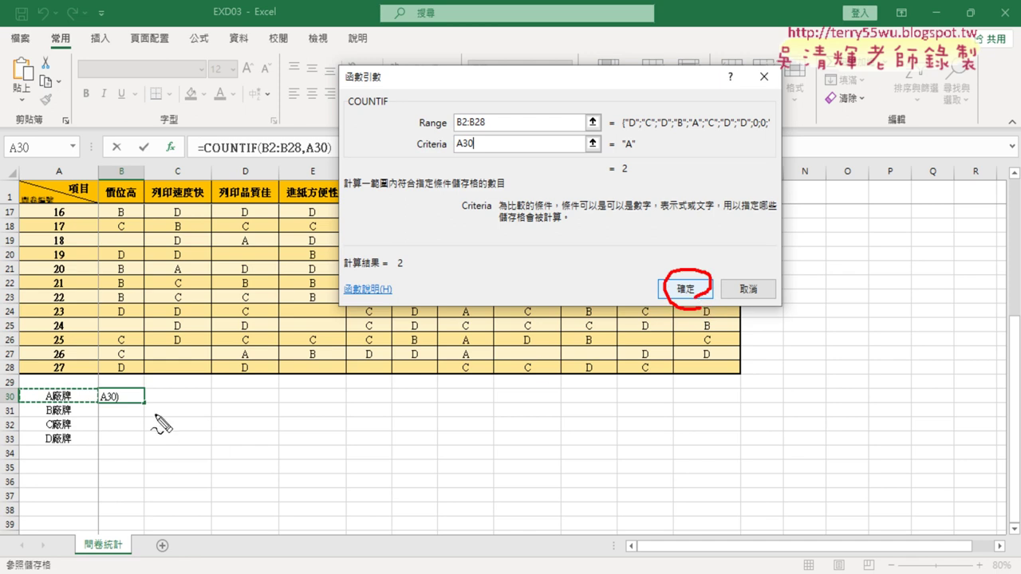
{"action": "mouse_move", "coordinate": [137, 401]}
{"action": "left_mouse_down"}
{"action": "mouse_move", "coordinate": [305, 401]}
{"action": "mouse_move", "coordinate": [289, 409]}
{"action": "left_mouse_up"}
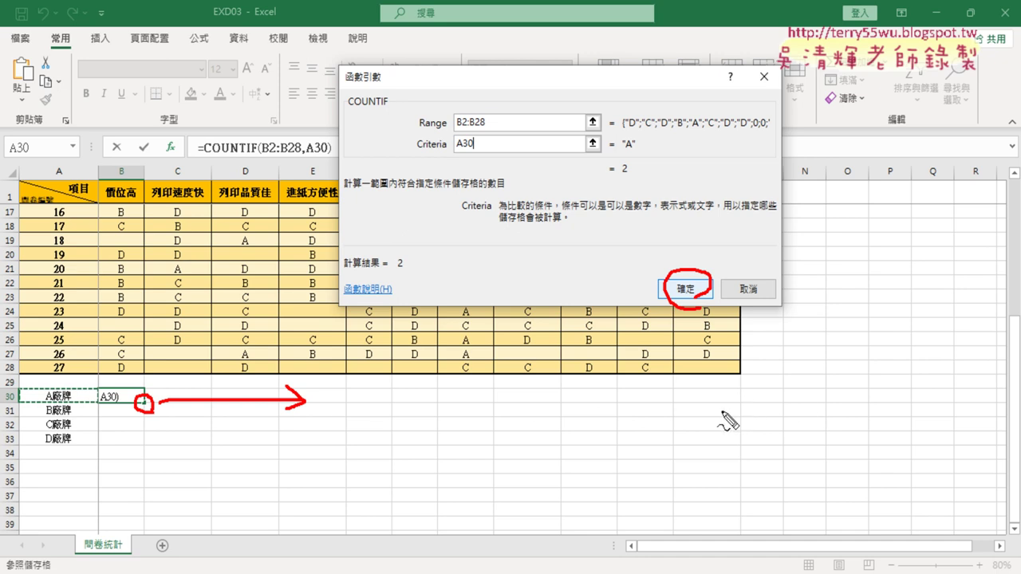
{"action": "mouse_move", "coordinate": [145, 408]}
{"action": "left_mouse_down"}
{"action": "mouse_move", "coordinate": [144, 461]}
{"action": "mouse_move", "coordinate": [151, 446]}
{"action": "left_mouse_up"}
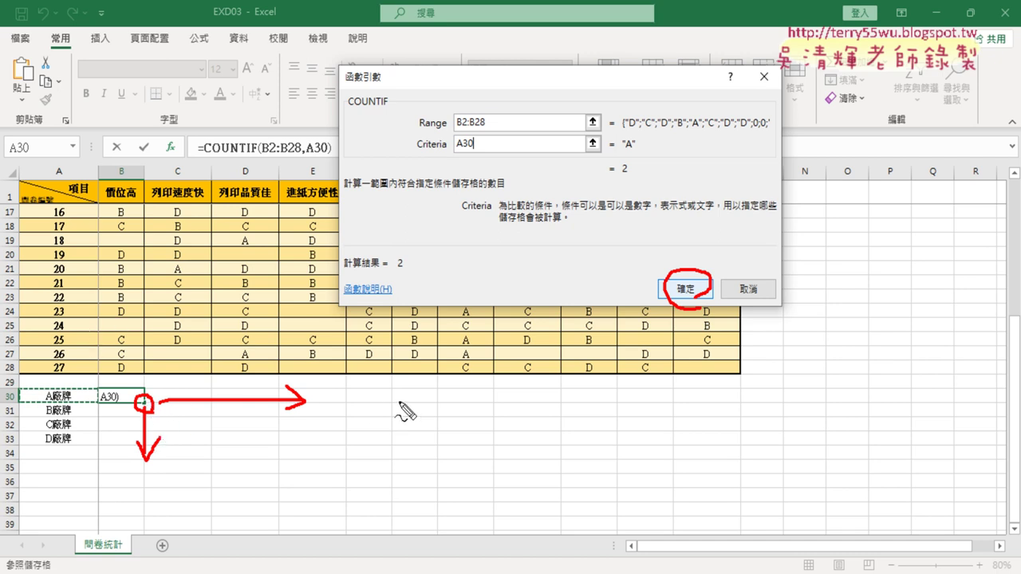
{"action": "left_click", "coordinate": [457, 130]}
{"action": "left_click_drag", "start_coordinate": [458, 130], "coordinate": [480, 125]}
{"action": "left_click_drag", "start_coordinate": [477, 143], "coordinate": [492, 144]}
{"action": "left_click_drag", "start_coordinate": [478, 145], "coordinate": [488, 143]}
{"action": "left_click_drag", "start_coordinate": [146, 145], "coordinate": [146, 372]}
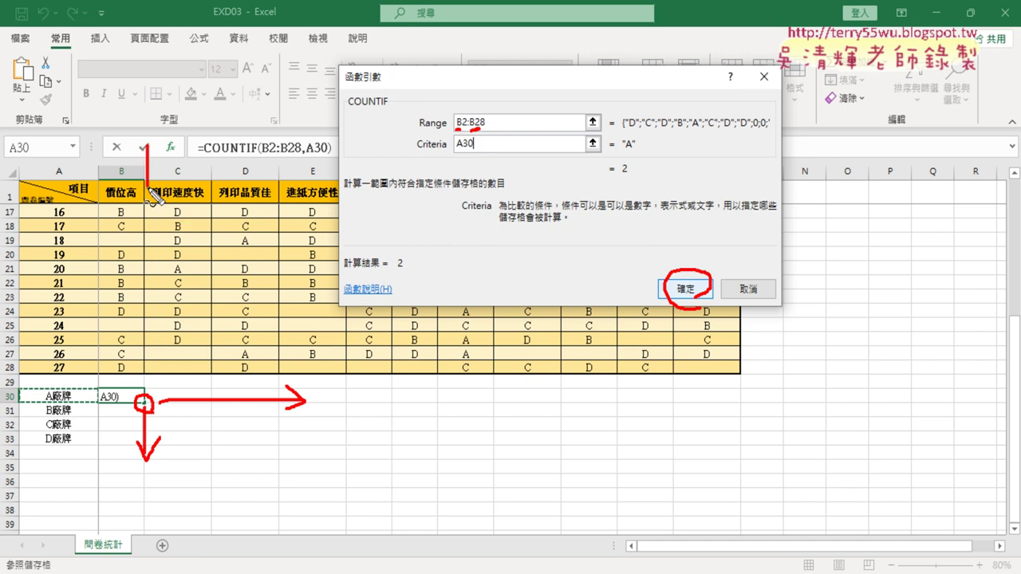
{"action": "mouse_move", "coordinate": [148, 125]}
{"action": "left_mouse_down"}
{"action": "mouse_move", "coordinate": [216, 371]}
{"action": "mouse_move", "coordinate": [148, 380]}
{"action": "left_mouse_up"}
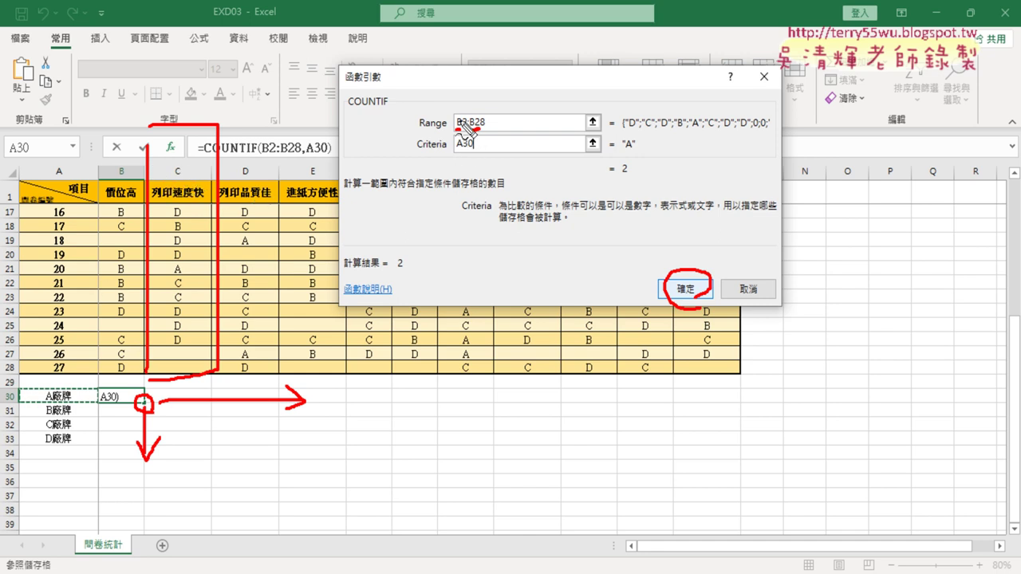
{"action": "left_click_drag", "start_coordinate": [448, 102], "coordinate": [440, 136]}
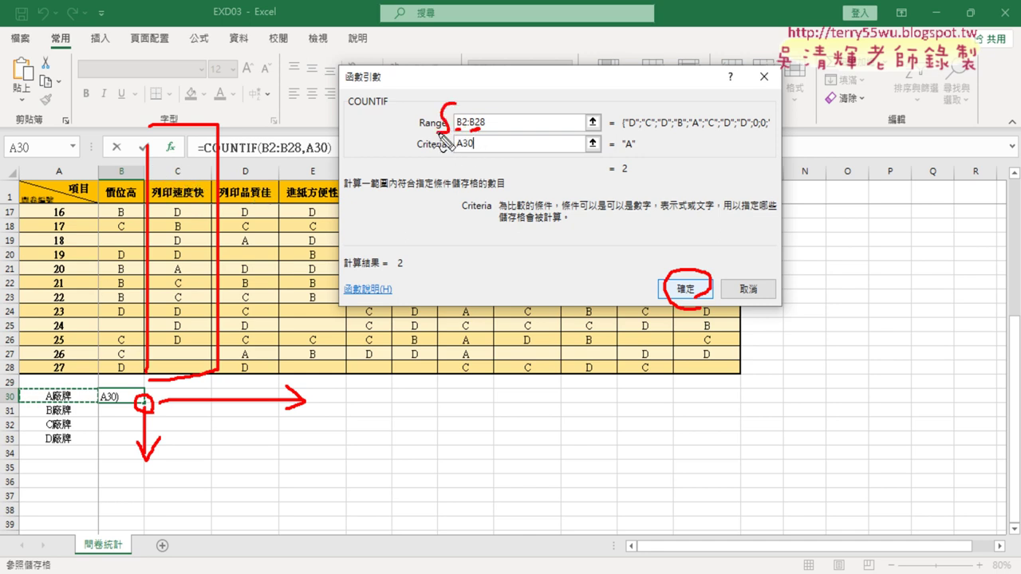
{"action": "left_click_drag", "start_coordinate": [445, 99], "coordinate": [443, 165]}
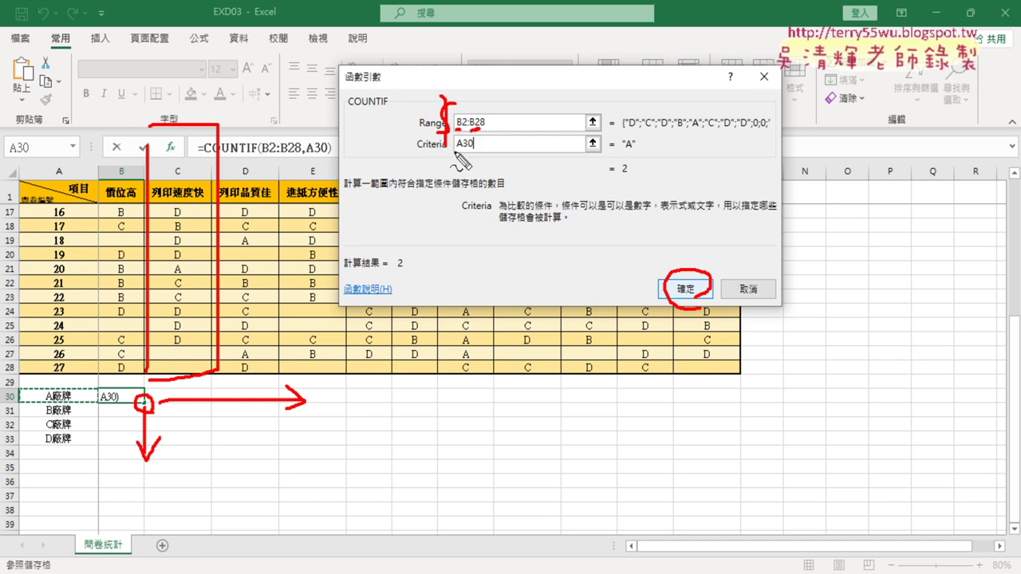
{"action": "left_click_drag", "start_coordinate": [454, 150], "coordinate": [469, 149]}
{"action": "left_click_drag", "start_coordinate": [101, 391], "coordinate": [95, 469]}
{"action": "left_click_drag", "start_coordinate": [99, 389], "coordinate": [97, 461]}
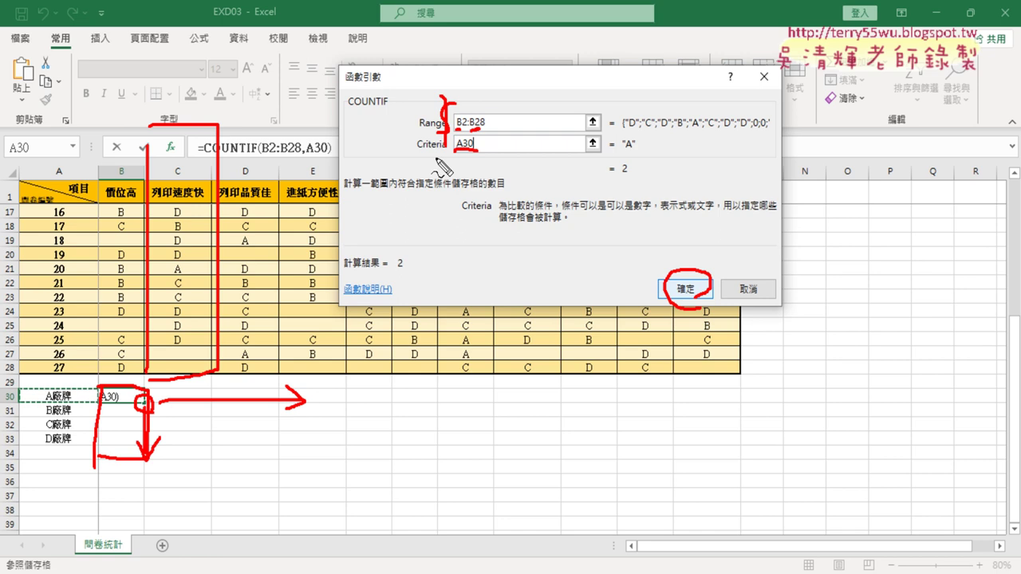
Change the criterion to $A30, confirm, and fill B30's COUNTIF across to L30.
{"action": "key", "text": "Escape"}
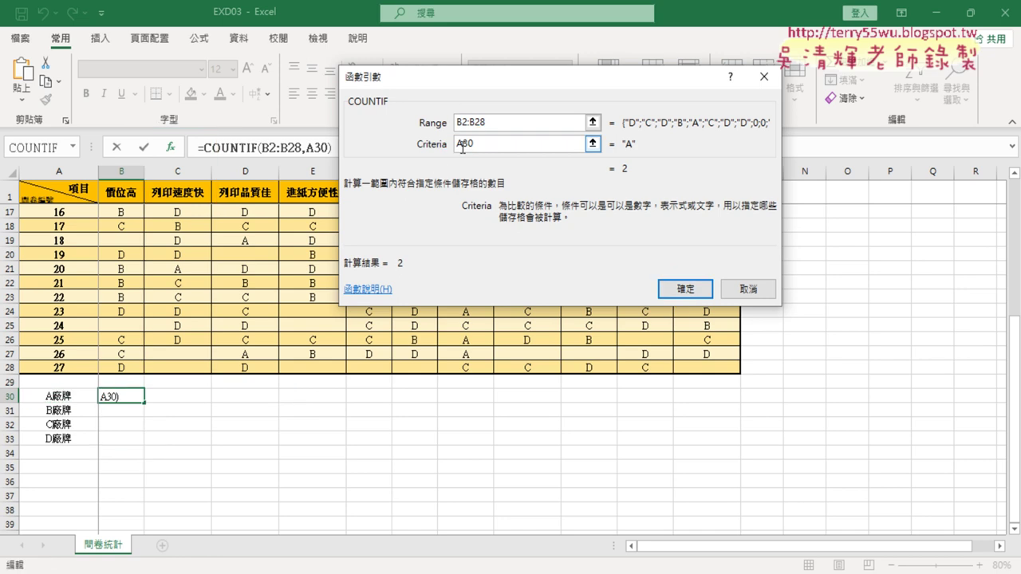
{"action": "left_click", "coordinate": [459, 144]}
{"action": "type", "text": "$"}
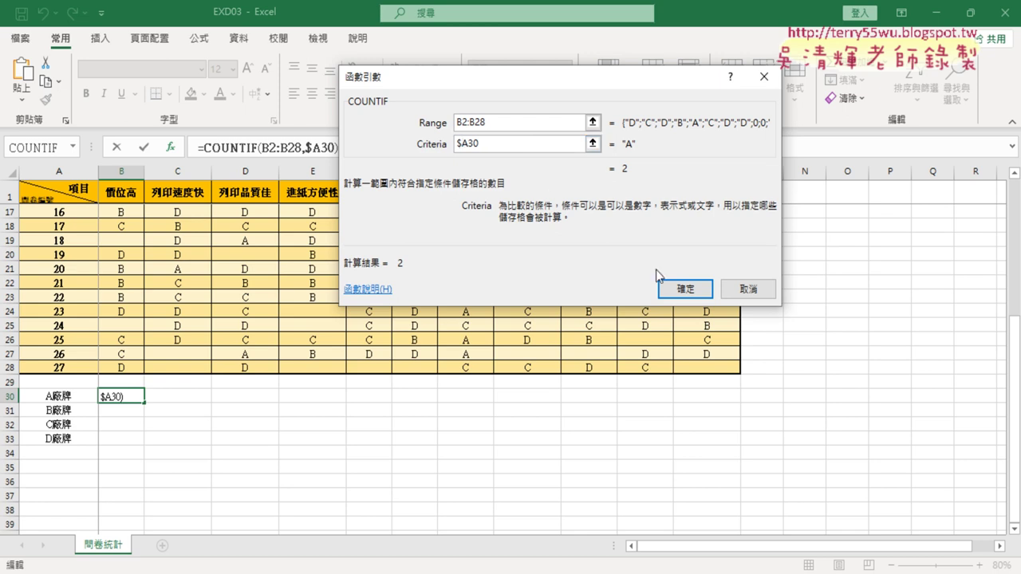
{"action": "left_click", "coordinate": [688, 291]}
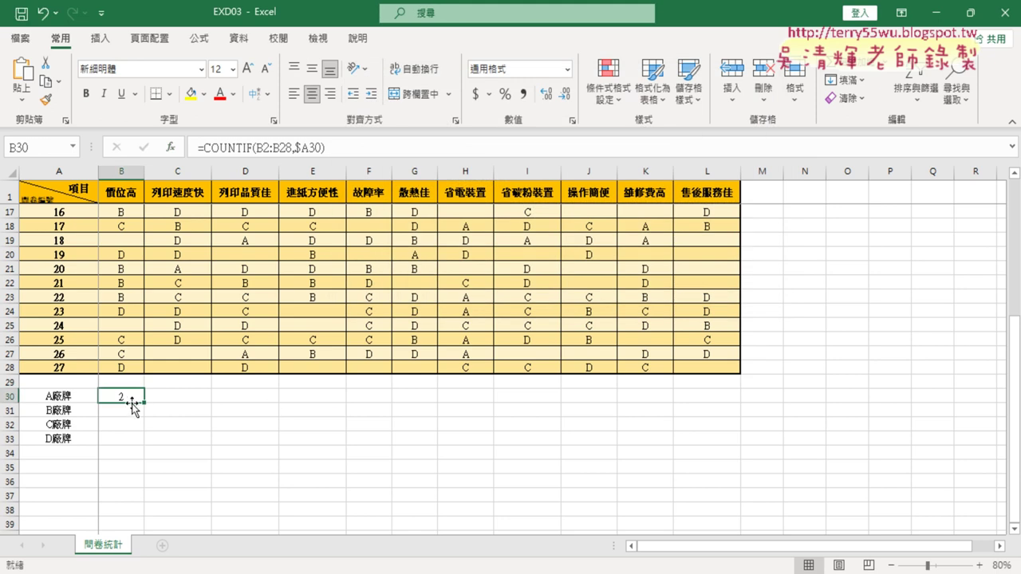
{"action": "mouse_move", "coordinate": [144, 404]}
{"action": "left_mouse_down"}
{"action": "mouse_move", "coordinate": [758, 429]}
{"action": "mouse_move", "coordinate": [752, 423]}
{"action": "left_mouse_up"}
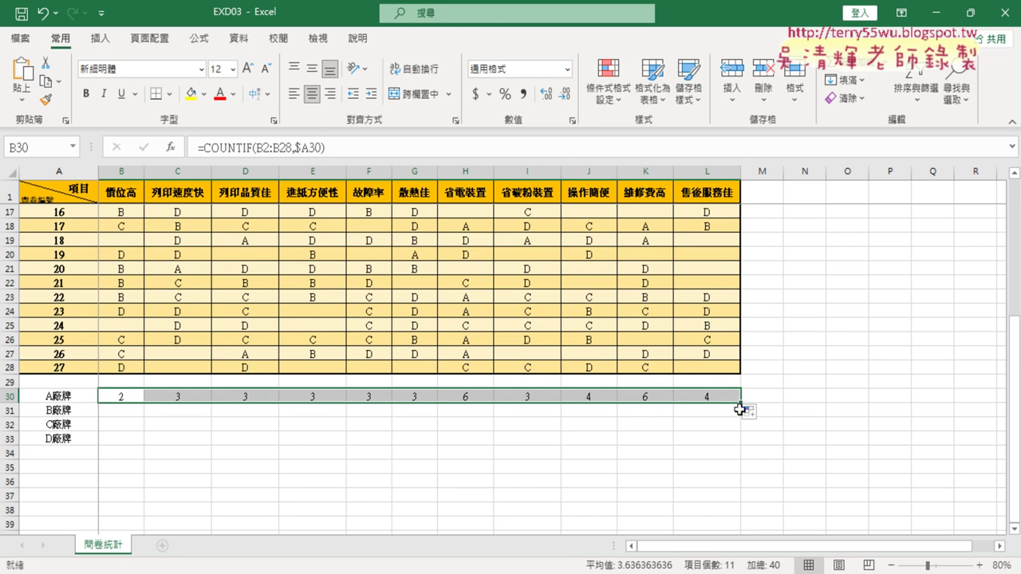
Edit B30's COUNTIF Range to B$2:B$28 in Function Arguments and confirm.
{"action": "left_click", "coordinate": [116, 396]}
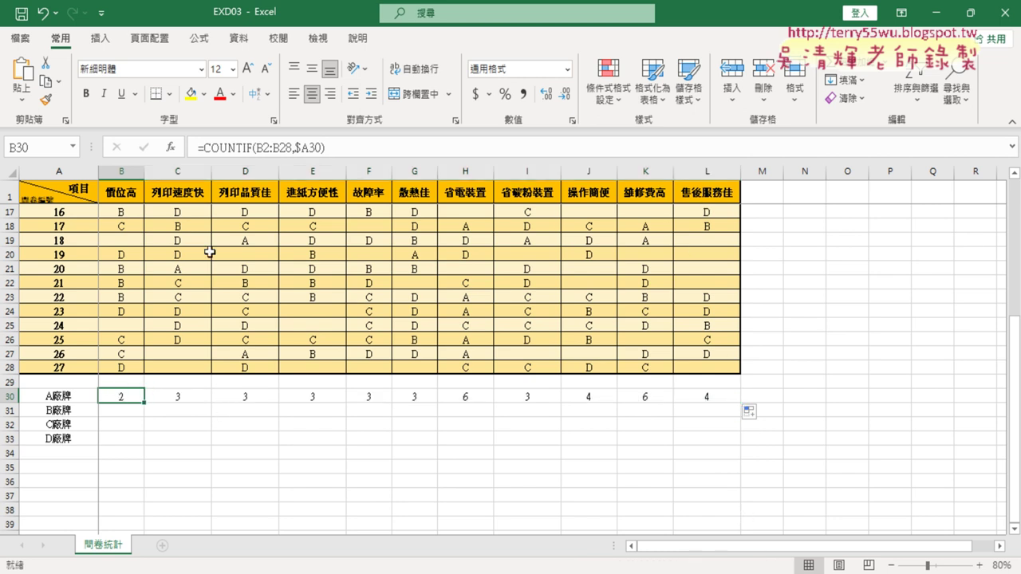
{"action": "left_click", "coordinate": [232, 148]}
{"action": "left_click", "coordinate": [170, 149]}
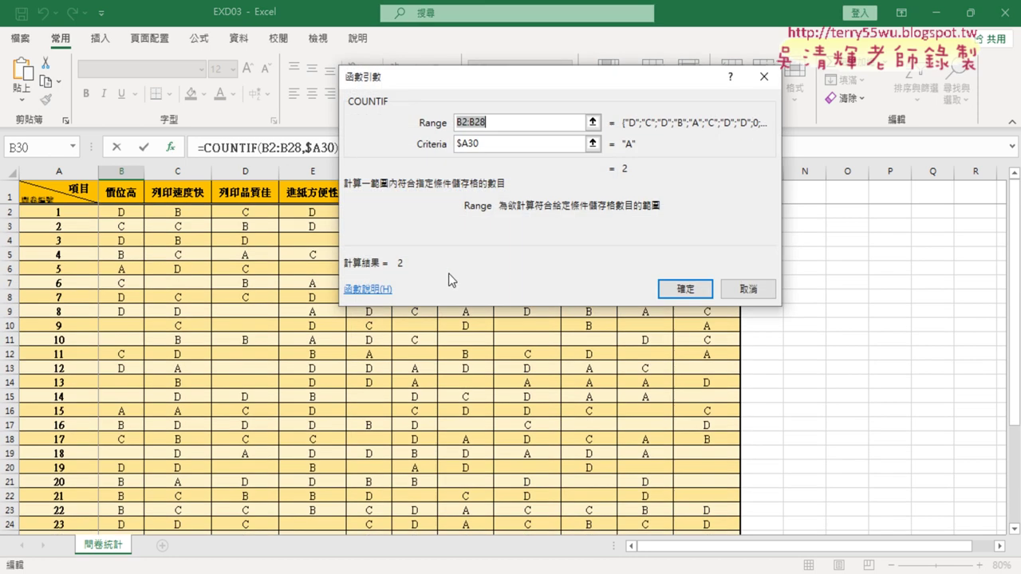
{"action": "scroll", "coordinate": [211, 378], "scroll_direction": "down", "scroll_amount": 4}
{"action": "scroll", "coordinate": [211, 378], "scroll_direction": "down", "scroll_amount": 2}
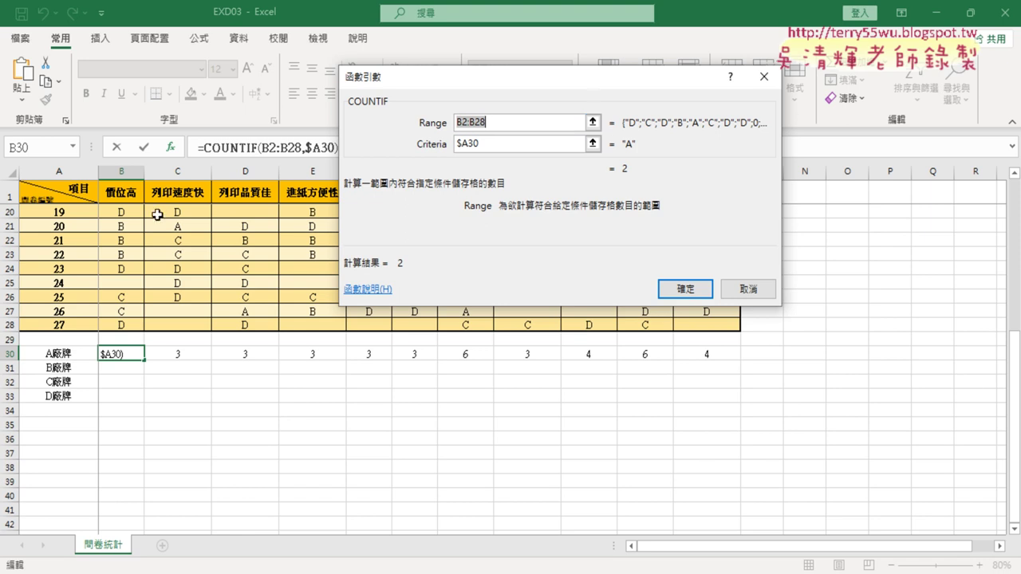
{"action": "left_click", "coordinate": [462, 122]}
{"action": "type", "text": "$"}
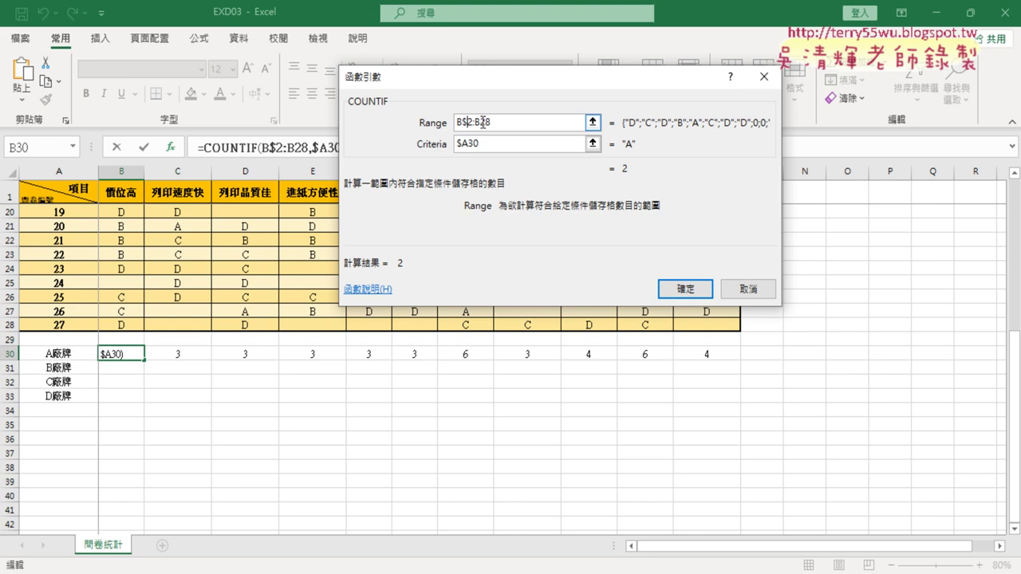
{"action": "left_click", "coordinate": [477, 122]}
{"action": "type", "text": "$"}
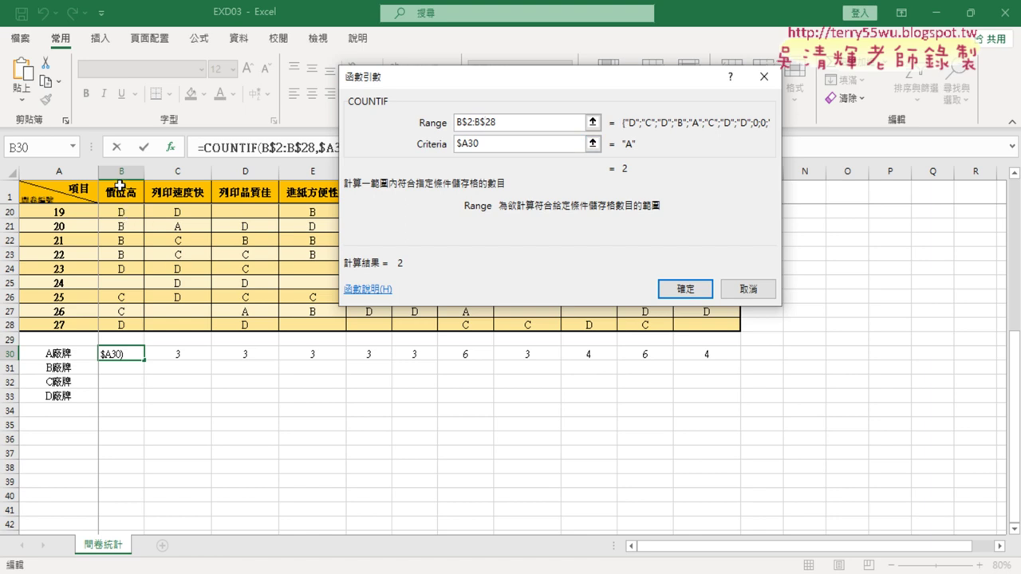
{"action": "scroll", "coordinate": [120, 185], "scroll_direction": "up", "scroll_amount": 4}
{"action": "scroll", "coordinate": [119, 185], "scroll_direction": "up", "scroll_amount": 2}
{"action": "scroll", "coordinate": [133, 326], "scroll_direction": "down", "scroll_amount": 1}
{"action": "scroll", "coordinate": [124, 320], "scroll_direction": "down", "scroll_amount": 7}
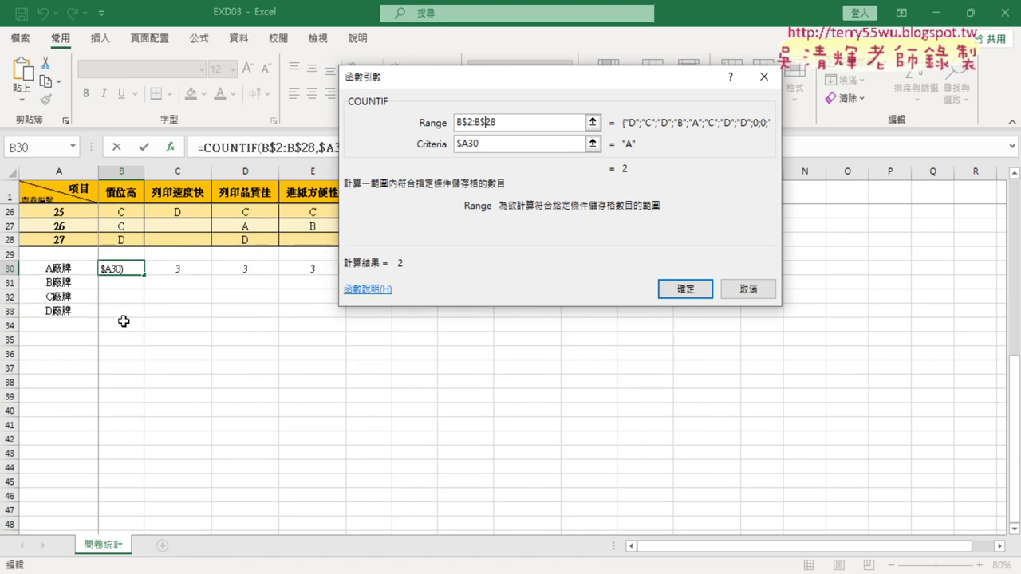
{"action": "scroll", "coordinate": [123, 320], "scroll_direction": "up", "scroll_amount": 2}
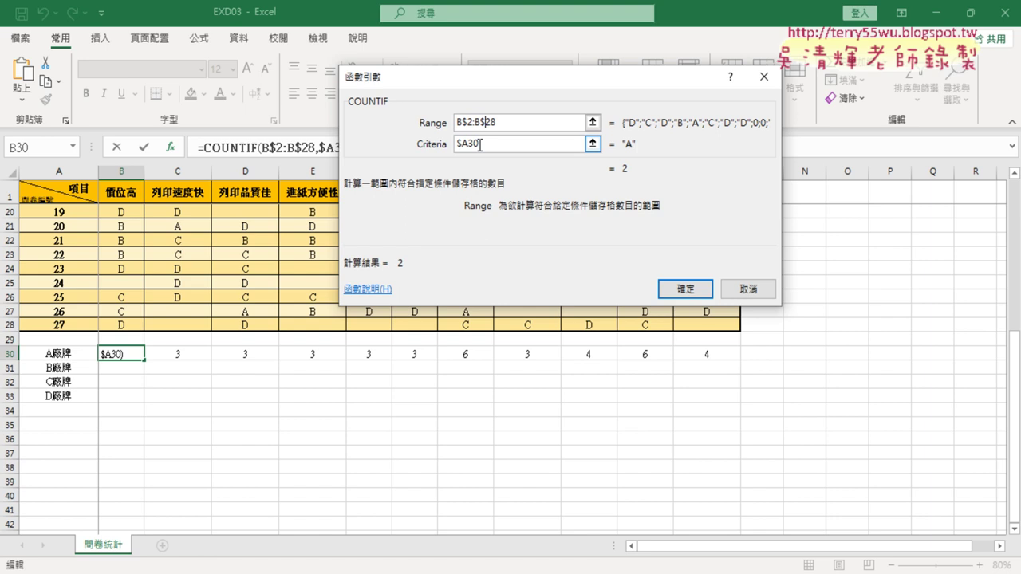
{"action": "left_click", "coordinate": [685, 289]}
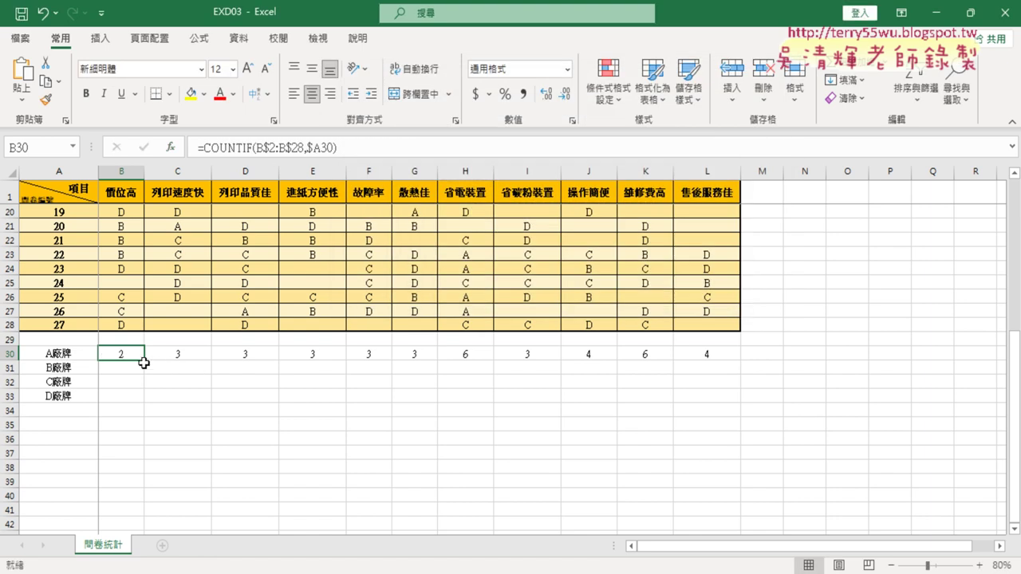
{"action": "mouse_move", "coordinate": [144, 363]}
{"action": "left_mouse_down"}
{"action": "mouse_move", "coordinate": [741, 365]}
{"action": "mouse_move", "coordinate": [742, 403]}
{"action": "left_mouse_up"}
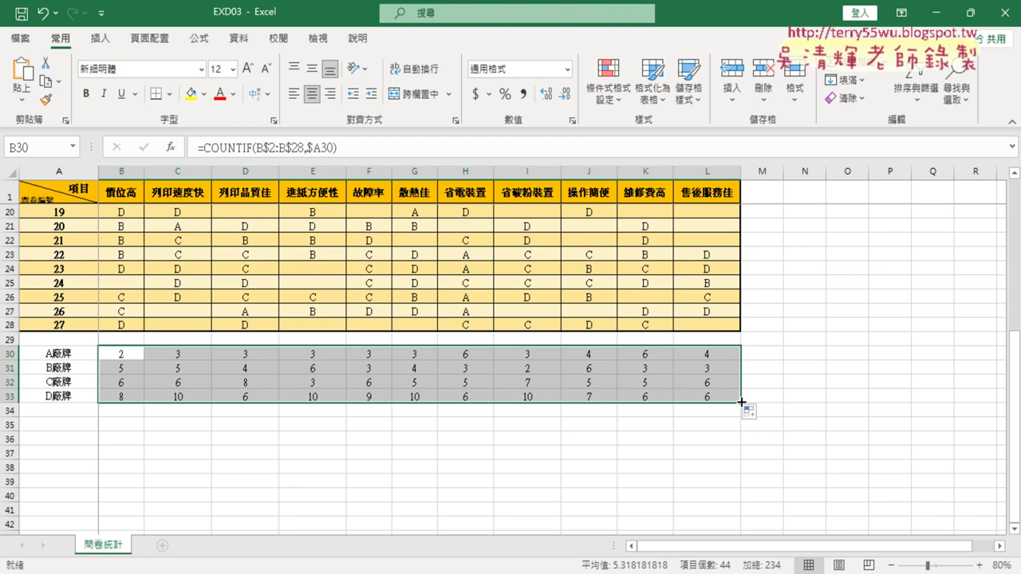
{"action": "left_click", "coordinate": [123, 368]}
{"action": "scroll", "coordinate": [123, 369], "scroll_direction": "up", "scroll_amount": 2}
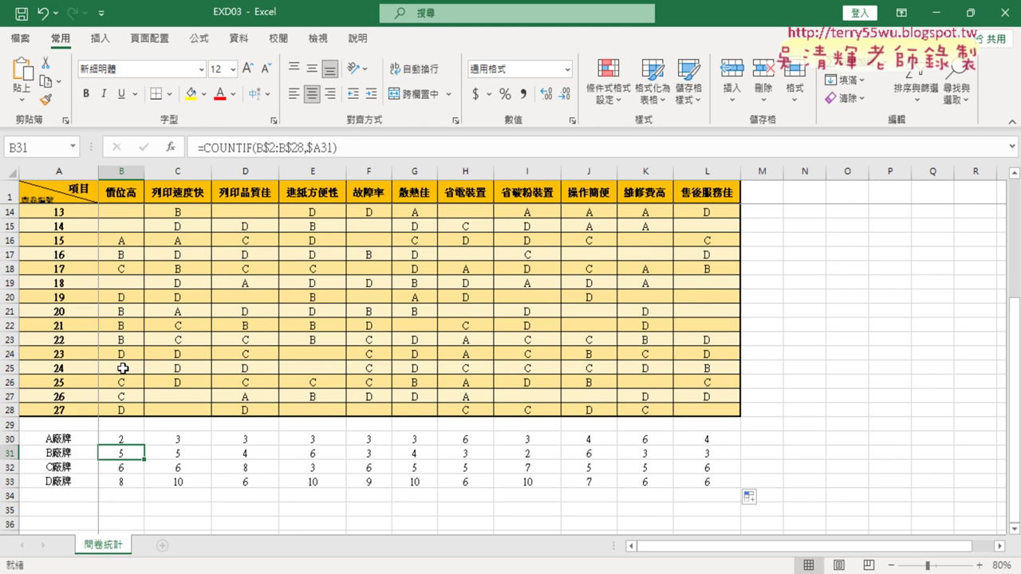
{"action": "scroll", "coordinate": [123, 369], "scroll_direction": "up", "scroll_amount": 2}
{"action": "scroll", "coordinate": [123, 368], "scroll_direction": "up", "scroll_amount": 2}
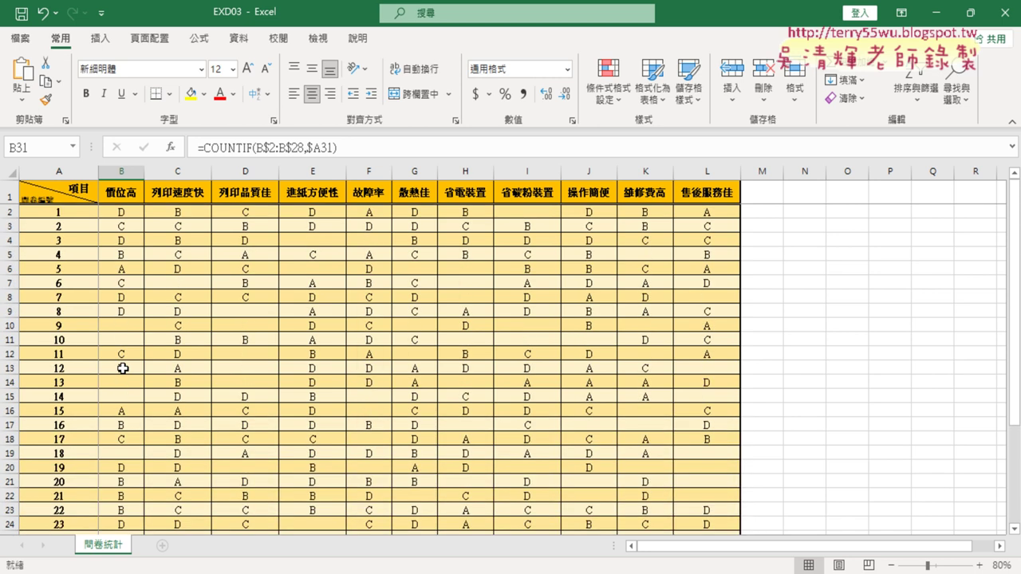
{"action": "scroll", "coordinate": [122, 367], "scroll_direction": "down", "scroll_amount": 2}
{"action": "scroll", "coordinate": [123, 365], "scroll_direction": "down", "scroll_amount": 1}
{"action": "scroll", "coordinate": [125, 399], "scroll_direction": "down", "scroll_amount": 1}
{"action": "scroll", "coordinate": [122, 412], "scroll_direction": "down", "scroll_amount": 1}
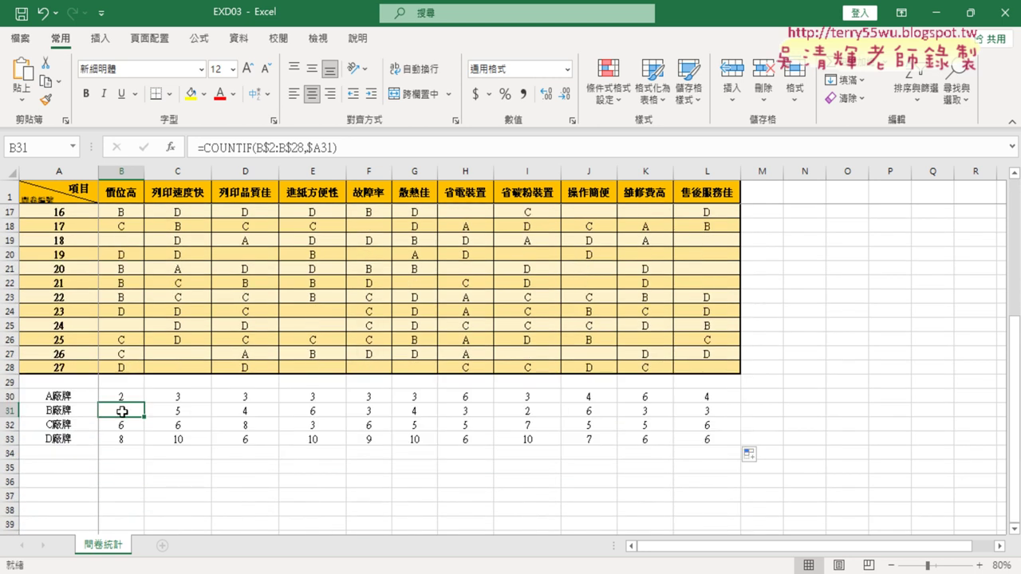
{"action": "left_click", "coordinate": [169, 412]}
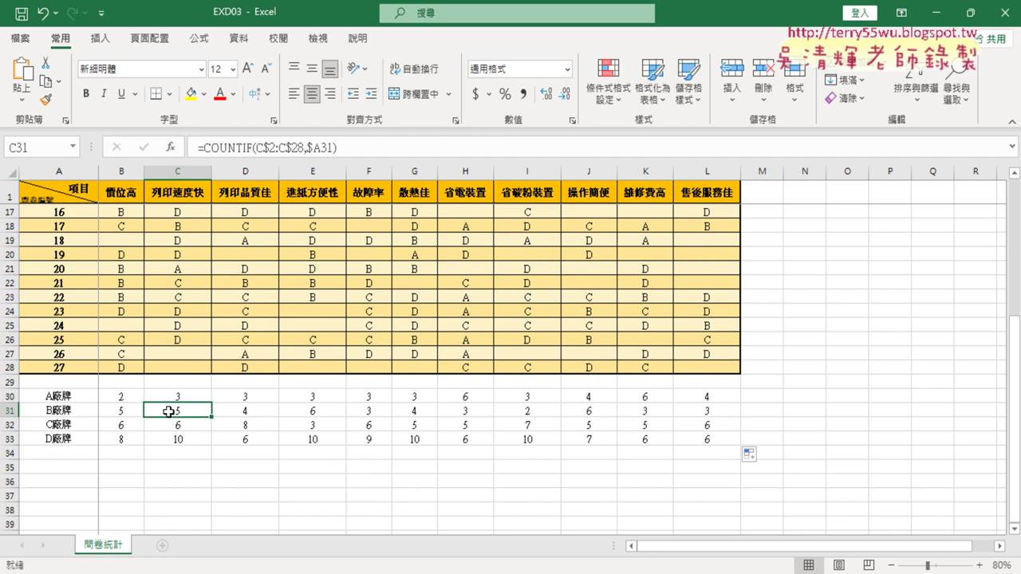
{"action": "left_click", "coordinate": [131, 409]}
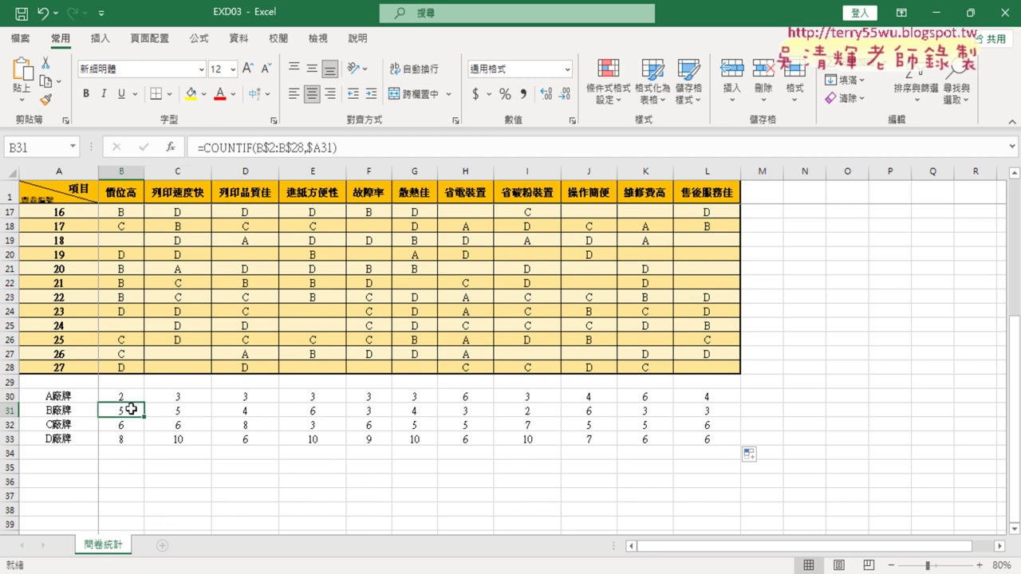
{"action": "left_click", "coordinate": [176, 413]}
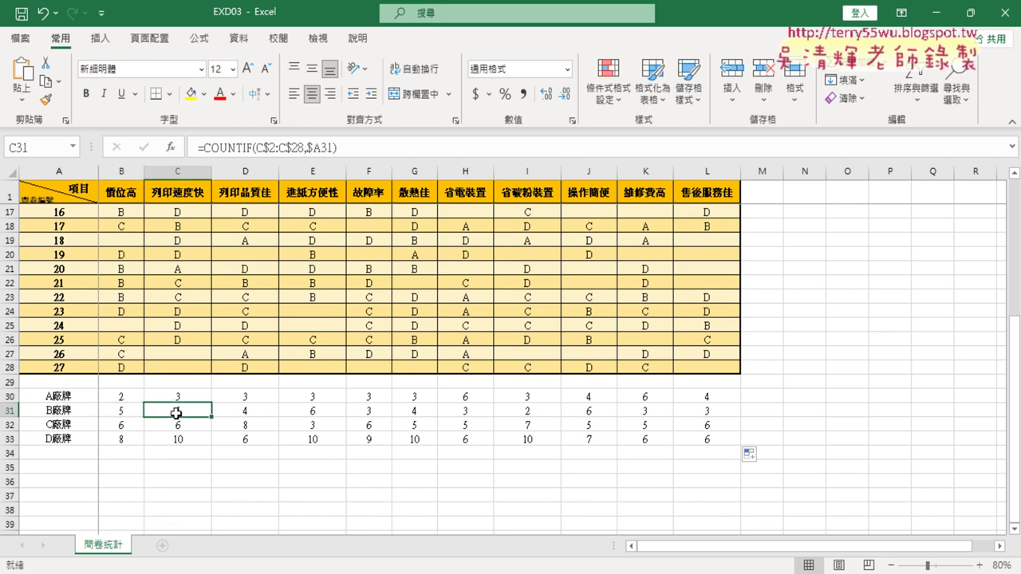
{"action": "left_click", "coordinate": [241, 413]}
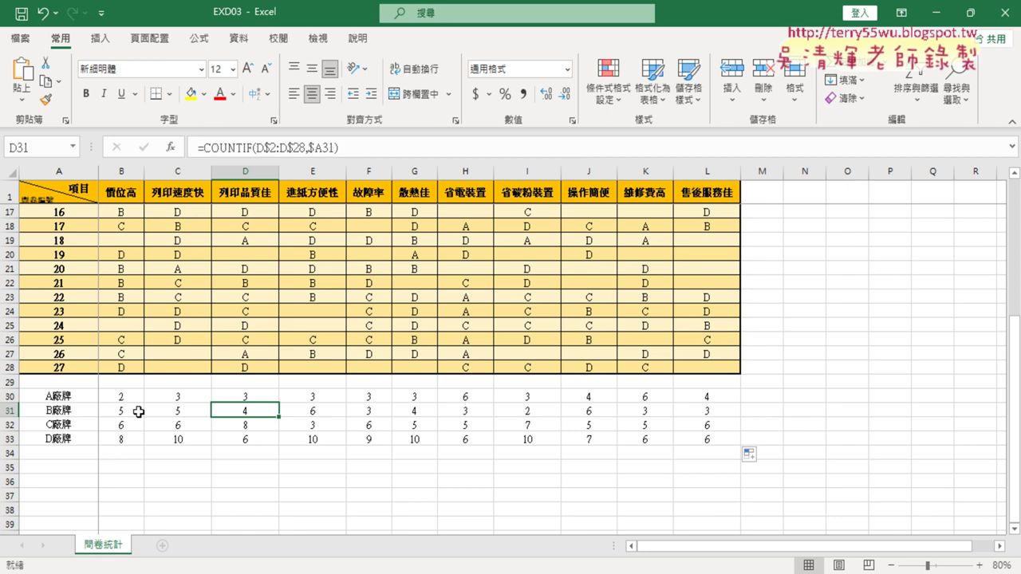
{"action": "left_click", "coordinate": [134, 413]}
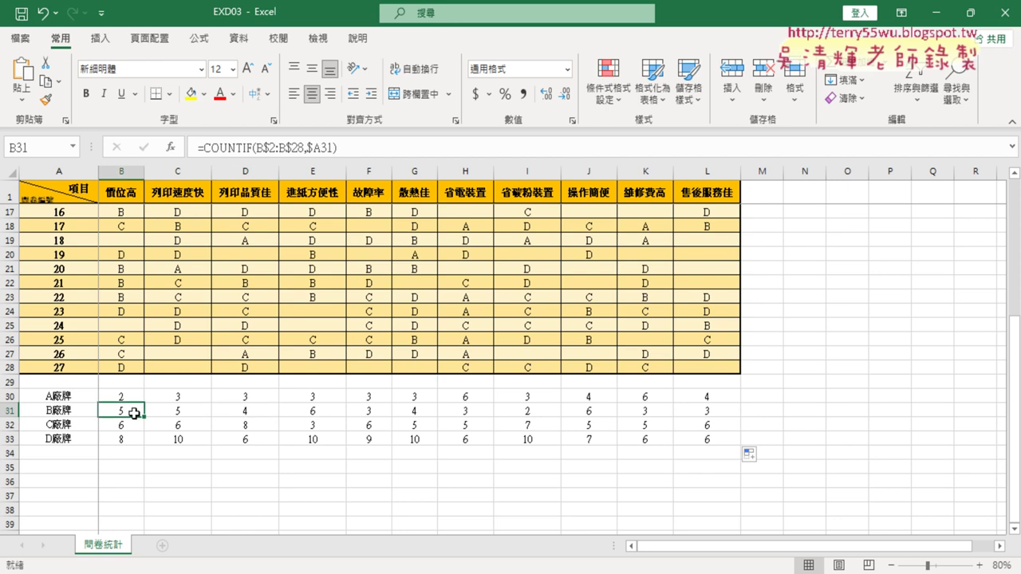
{"action": "scroll", "coordinate": [134, 413], "scroll_direction": "up", "scroll_amount": 4}
{"action": "scroll", "coordinate": [134, 413], "scroll_direction": "up", "scroll_amount": 1}
{"action": "scroll", "coordinate": [134, 413], "scroll_direction": "down", "scroll_amount": 3}
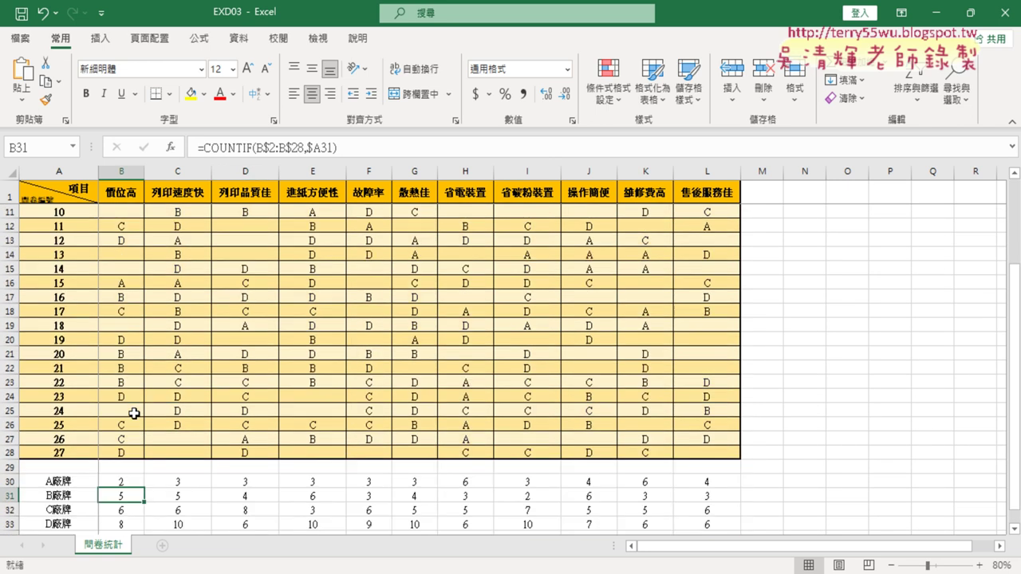
{"action": "scroll", "coordinate": [134, 413], "scroll_direction": "down", "scroll_amount": 2}
{"action": "left_click", "coordinate": [126, 393]}
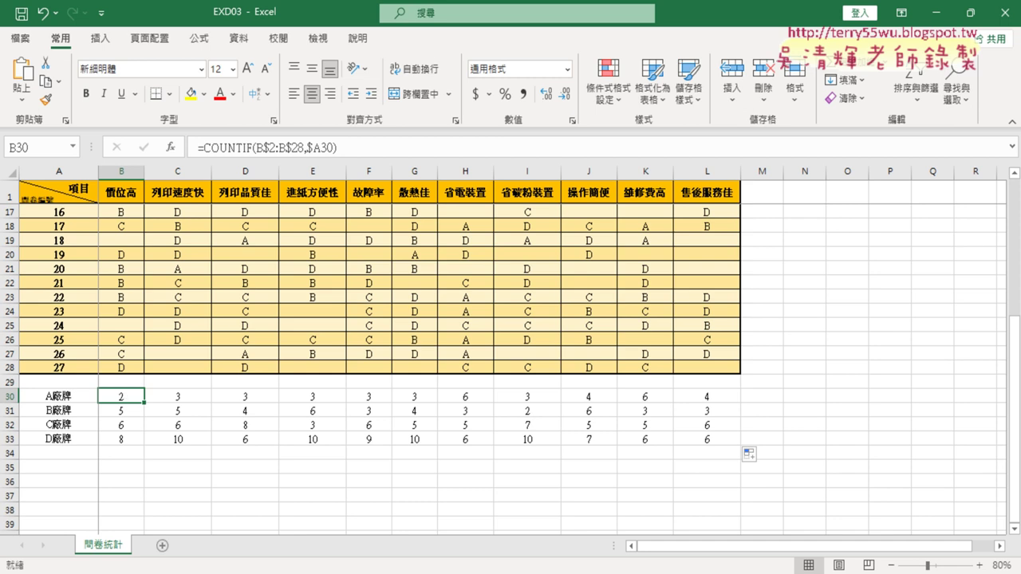
Switch to Chrome and scroll the PDF to the 雷達圖 requirements on page 20.
{"action": "left_click", "coordinate": [455, 519]}
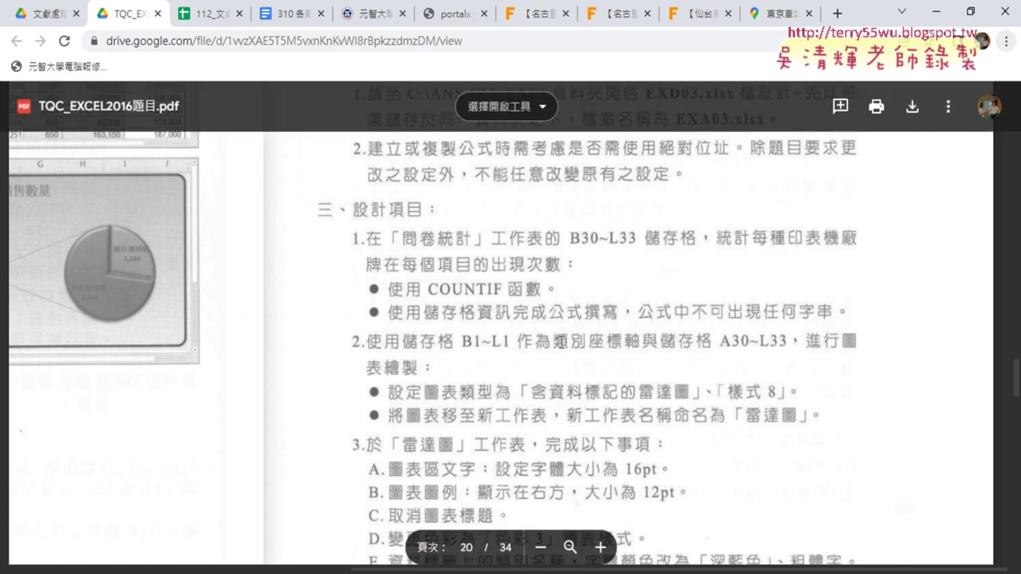
{"action": "scroll", "coordinate": [561, 341], "scroll_direction": "down", "scroll_amount": 2}
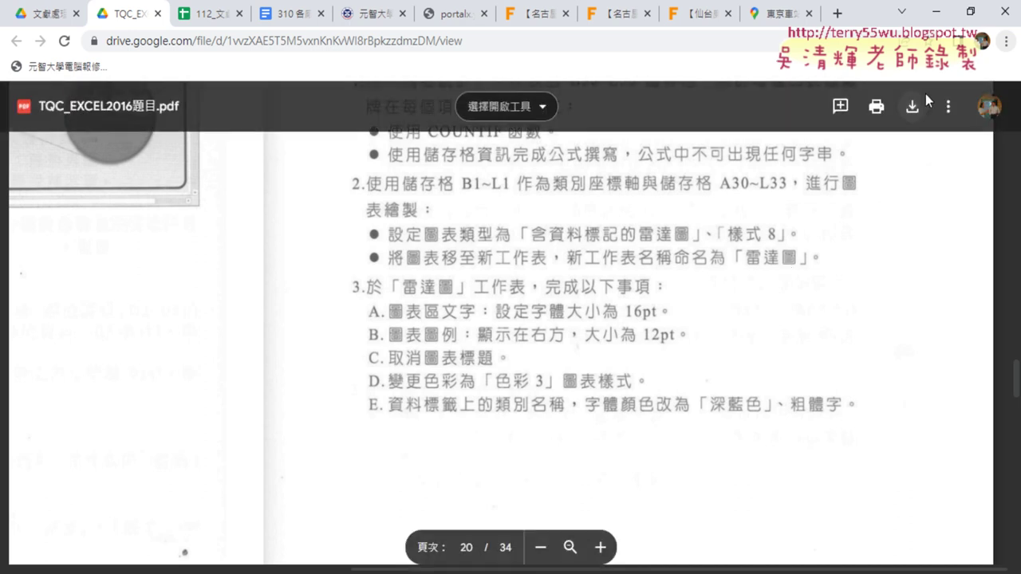
{"action": "left_click", "coordinate": [936, 12]}
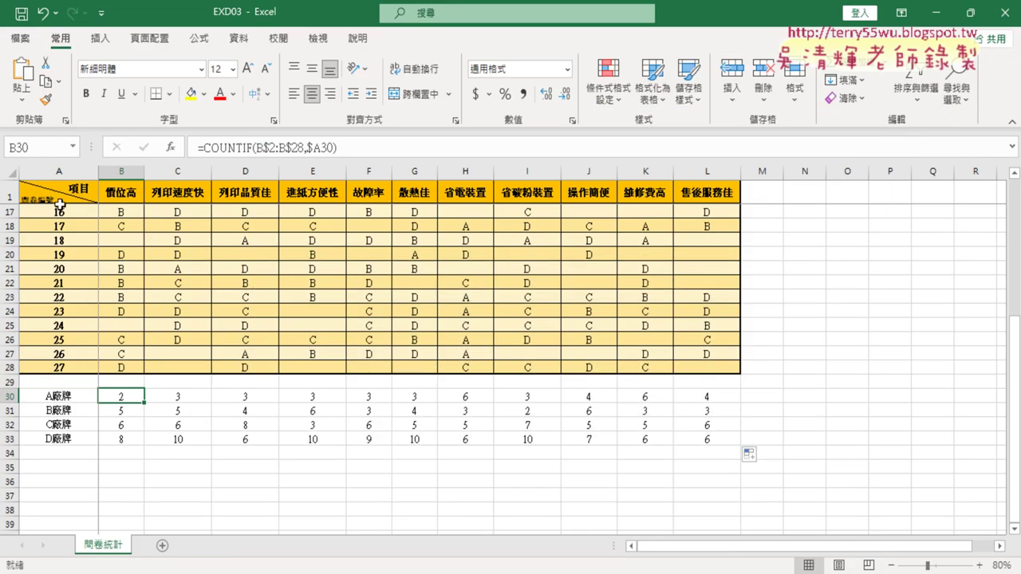
{"action": "left_click_drag", "start_coordinate": [69, 193], "coordinate": [686, 189]}
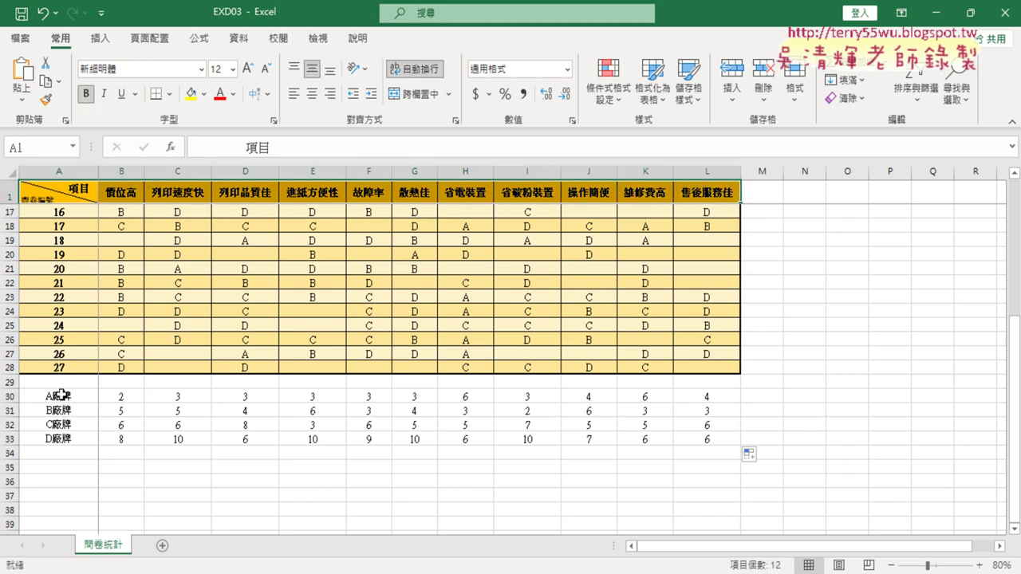
{"action": "left_click", "coordinate": [109, 43]}
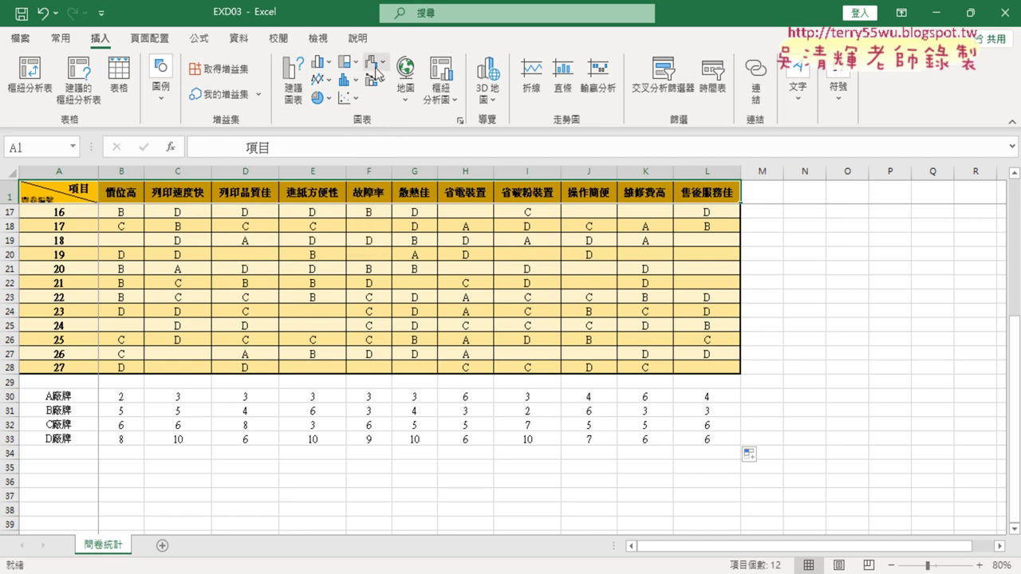
{"action": "left_click", "coordinate": [295, 88]}
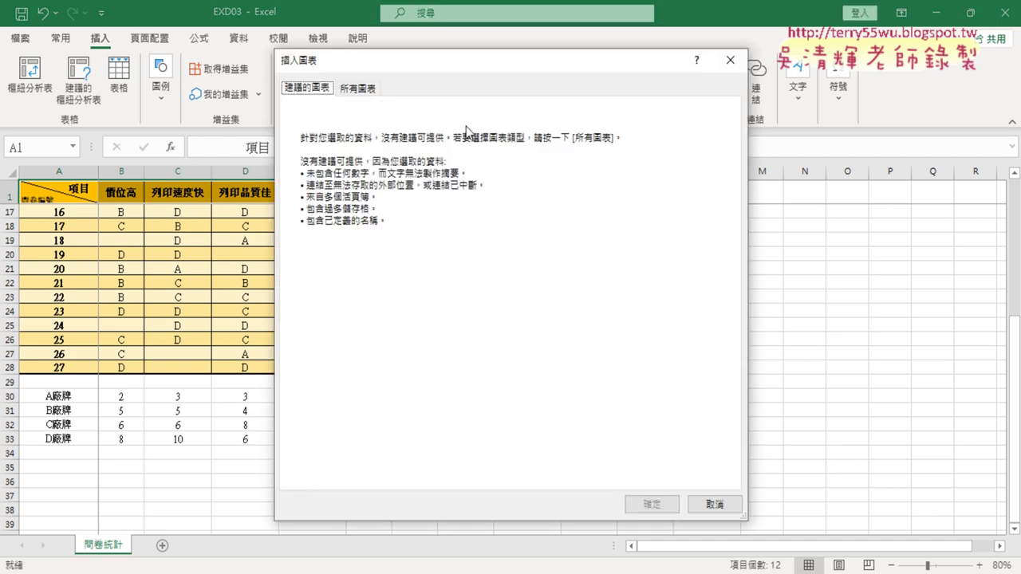
{"action": "left_click", "coordinate": [371, 89]}
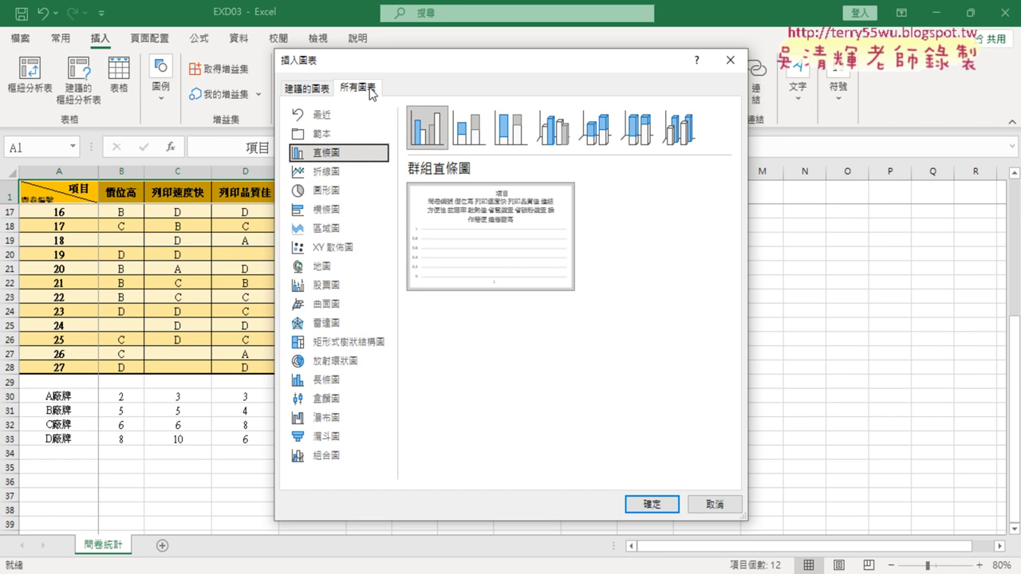
{"action": "mouse_move", "coordinate": [524, 285]}
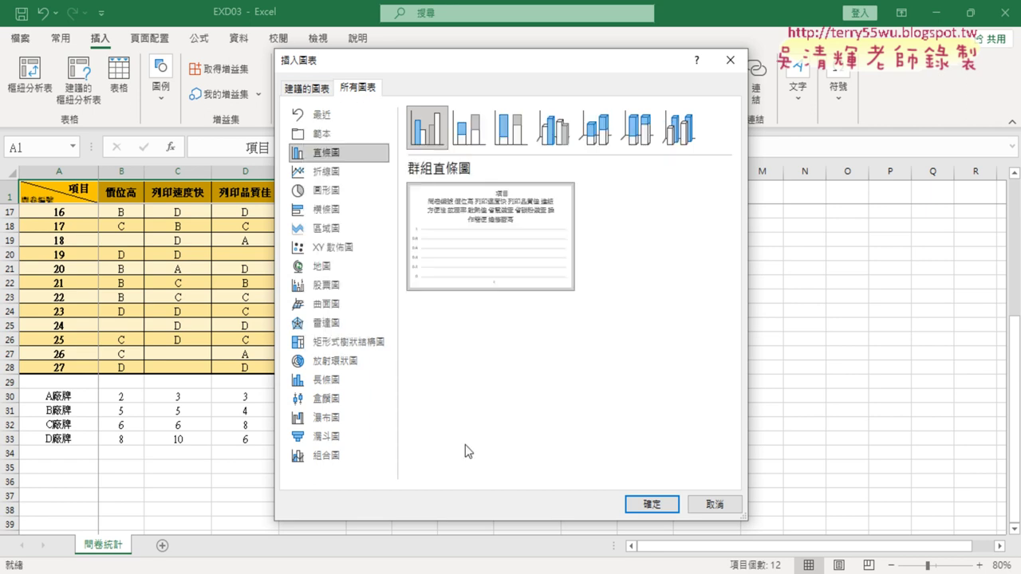
{"action": "left_click", "coordinate": [334, 329]}
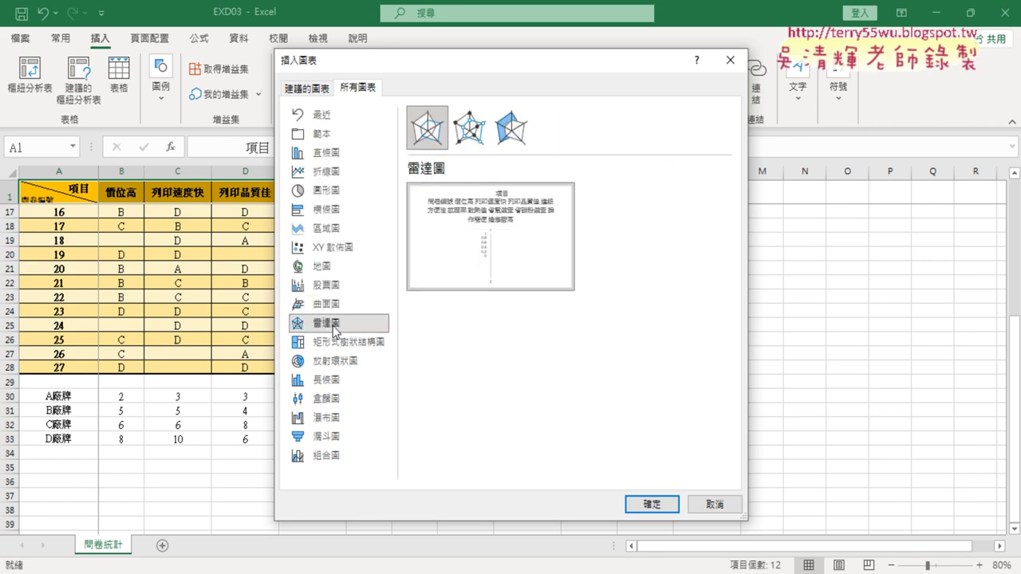
{"action": "left_click", "coordinate": [472, 140]}
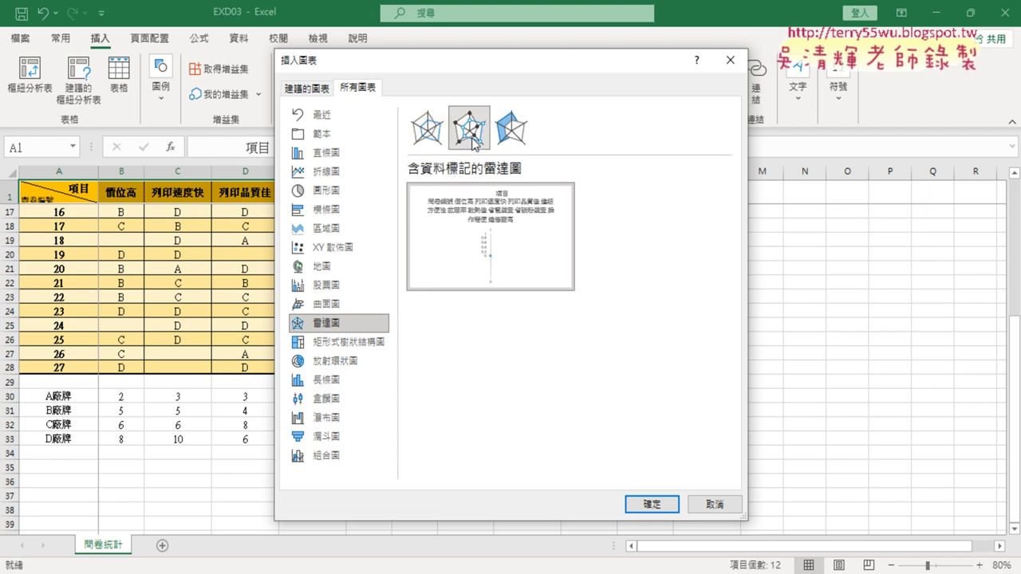
{"action": "left_click_drag", "start_coordinate": [485, 65], "coordinate": [525, 70]}
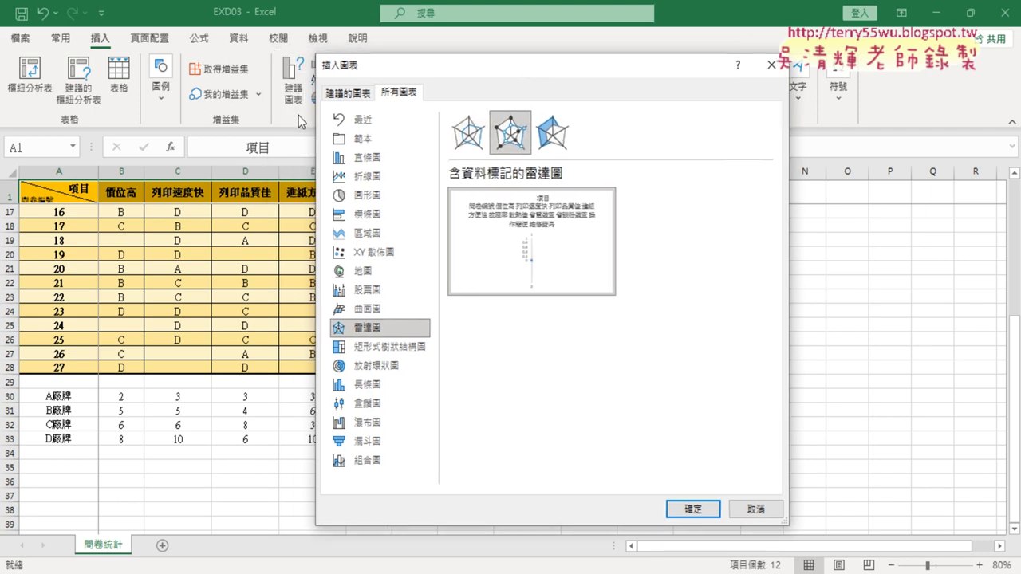
{"action": "left_click", "coordinate": [772, 66]}
{"action": "left_click", "coordinate": [244, 436]}
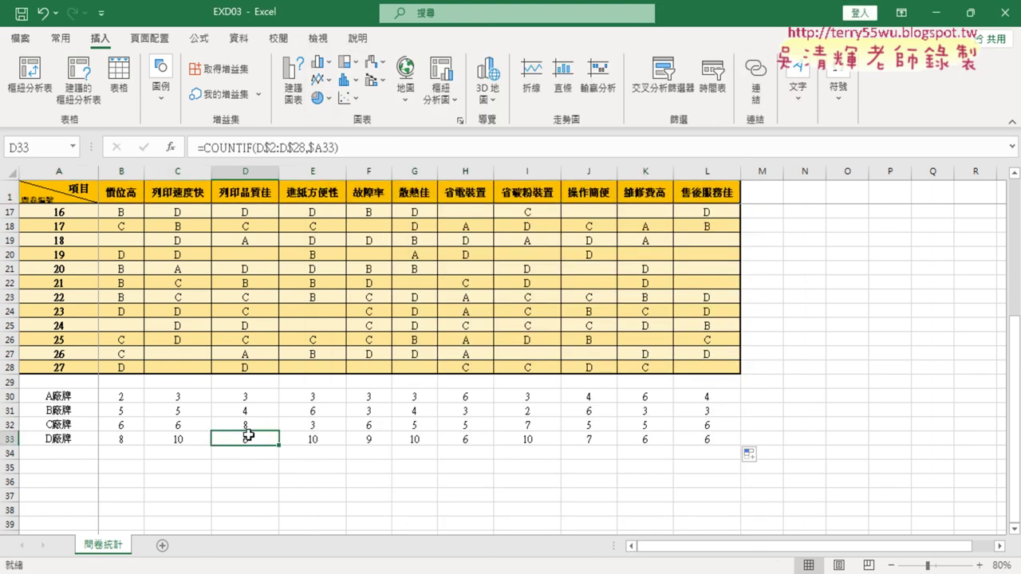
{"action": "key", "text": "alt+Tab"}
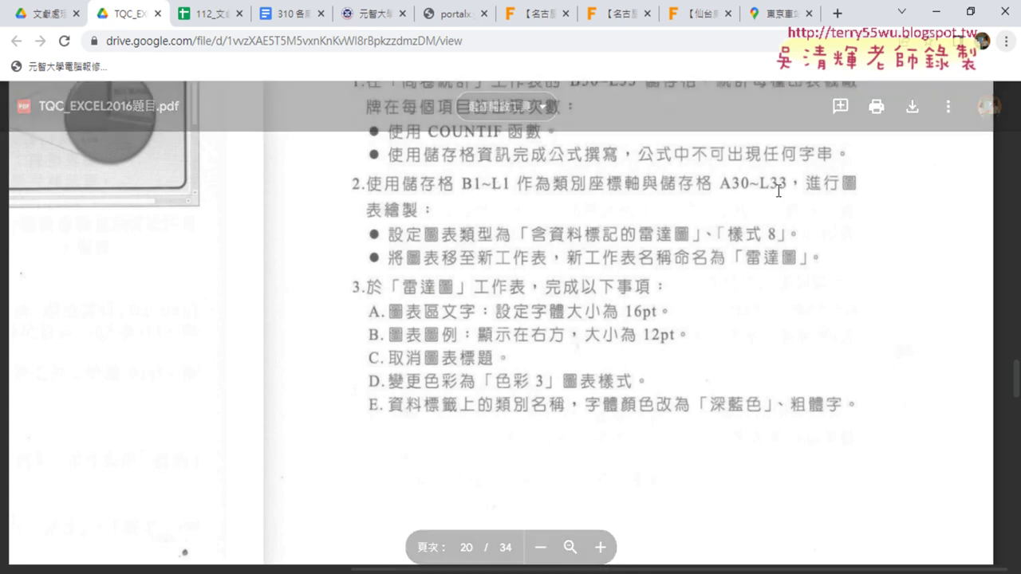
{"action": "left_click", "coordinate": [935, 11]}
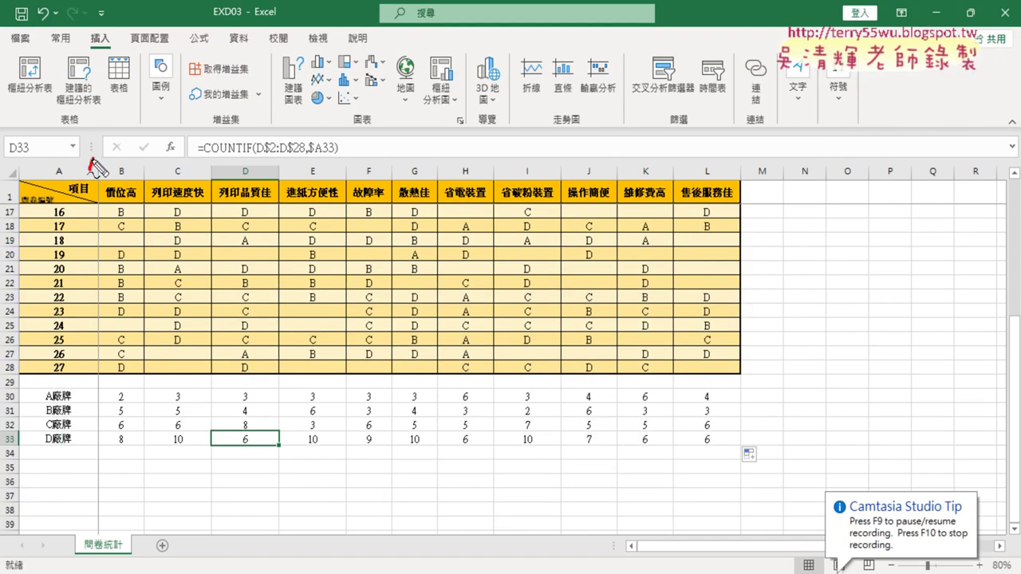
{"action": "mouse_move", "coordinate": [97, 210]}
{"action": "left_mouse_down"}
{"action": "mouse_move", "coordinate": [734, 170]}
{"action": "mouse_move", "coordinate": [750, 199]}
{"action": "left_mouse_up"}
{"action": "left_click_drag", "start_coordinate": [132, 206], "coordinate": [732, 202]}
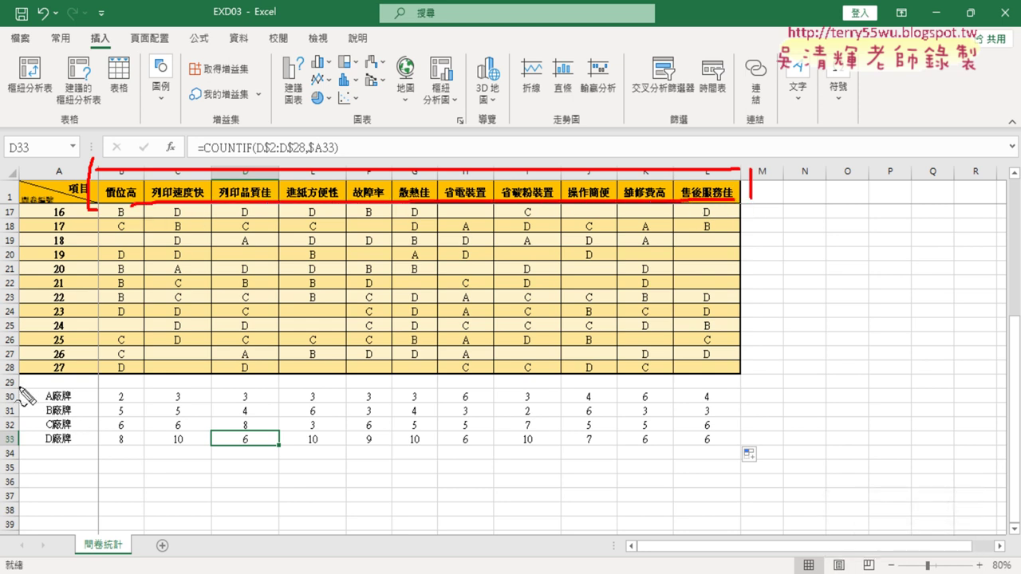
{"action": "left_click_drag", "start_coordinate": [19, 388], "coordinate": [741, 469]}
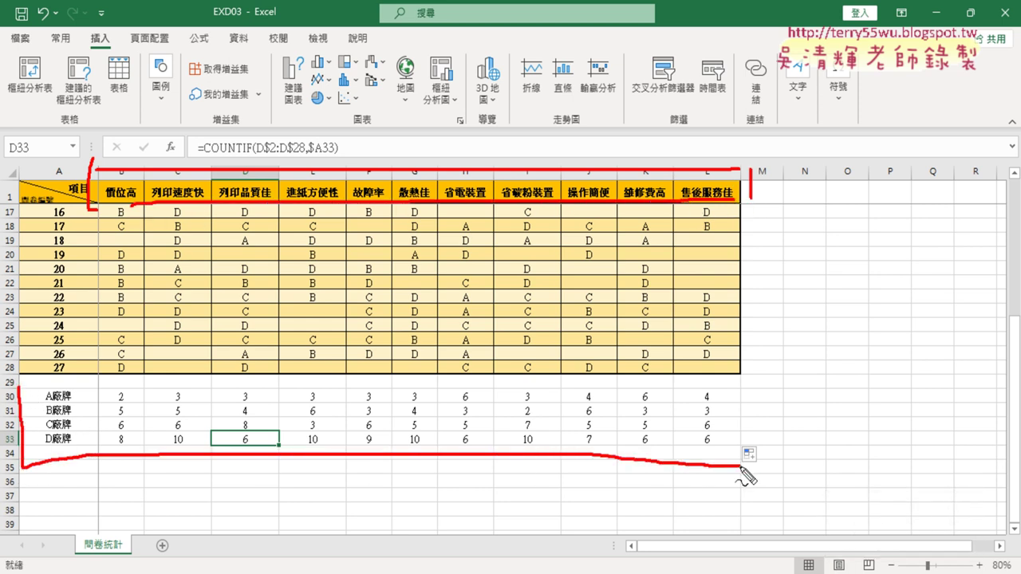
{"action": "mouse_move", "coordinate": [30, 388]}
{"action": "left_mouse_down"}
{"action": "mouse_move", "coordinate": [676, 381]}
{"action": "mouse_move", "coordinate": [740, 464]}
{"action": "left_mouse_up"}
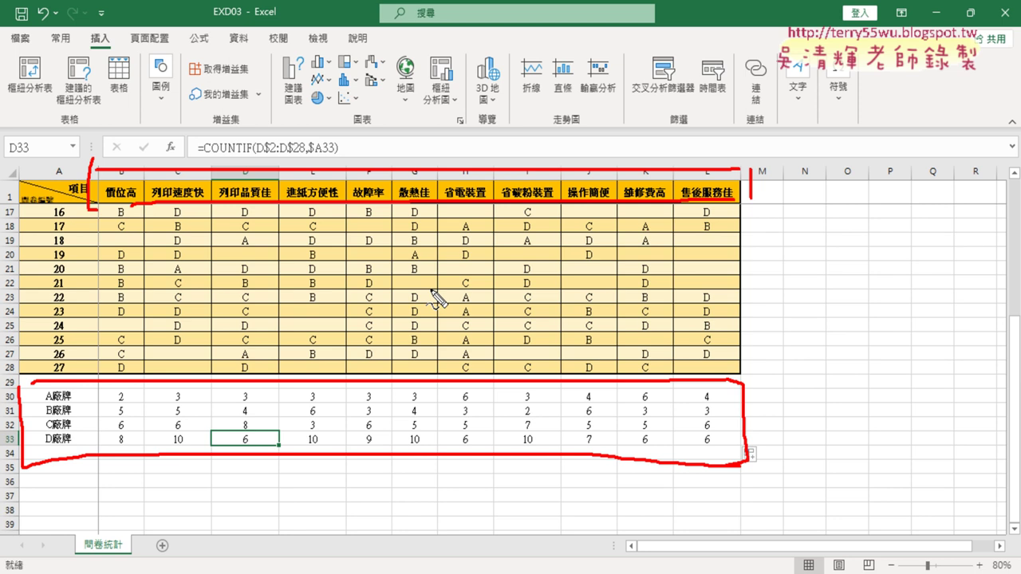
{"action": "key", "text": "Escape"}
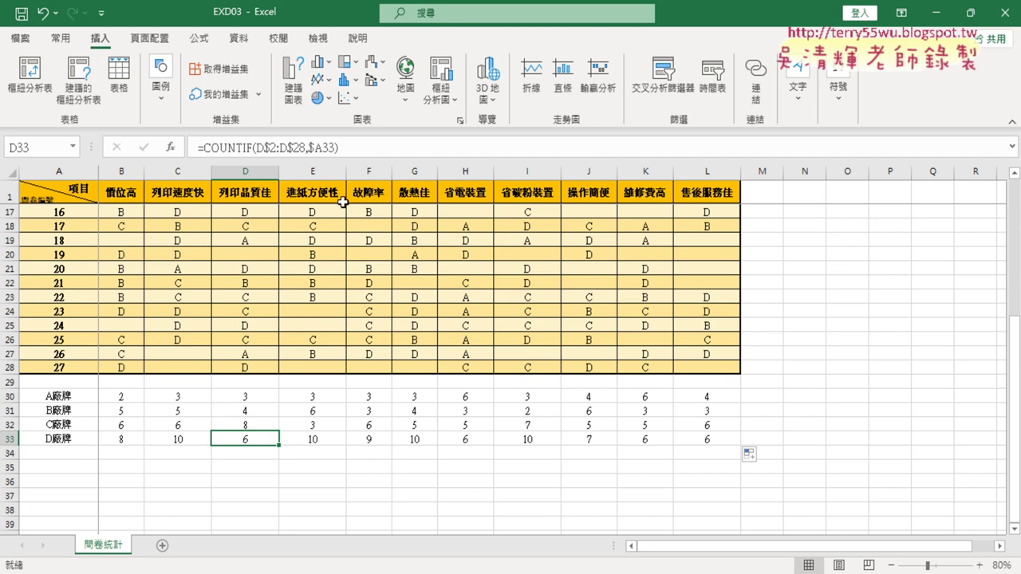
Select headings B1:L1 with brand counts A30:L33 and insert a radar chart with data markers.
{"action": "left_click_drag", "start_coordinate": [120, 191], "coordinate": [698, 194]}
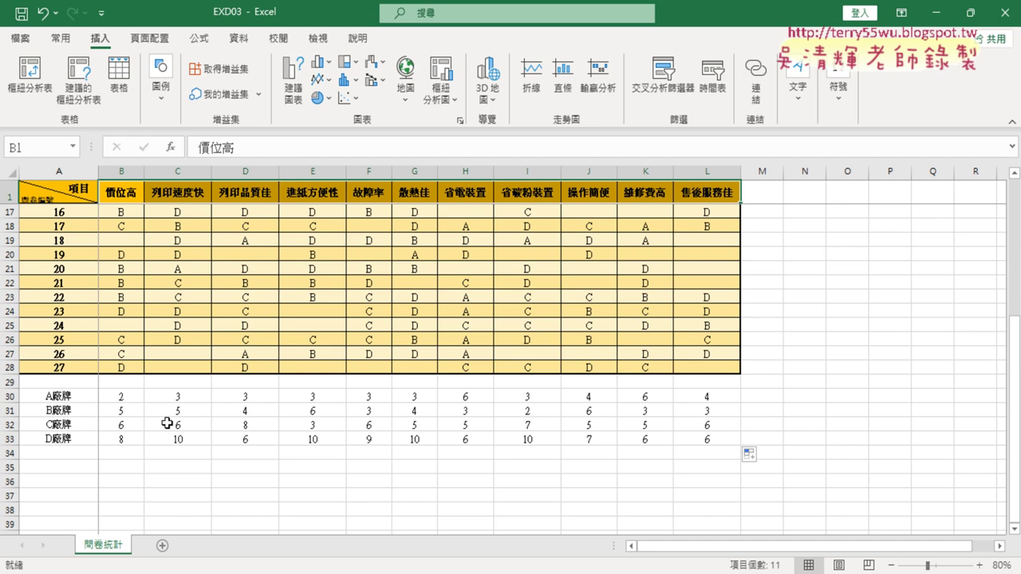
{"action": "left_click_drag", "start_coordinate": [81, 401], "coordinate": [707, 436]}
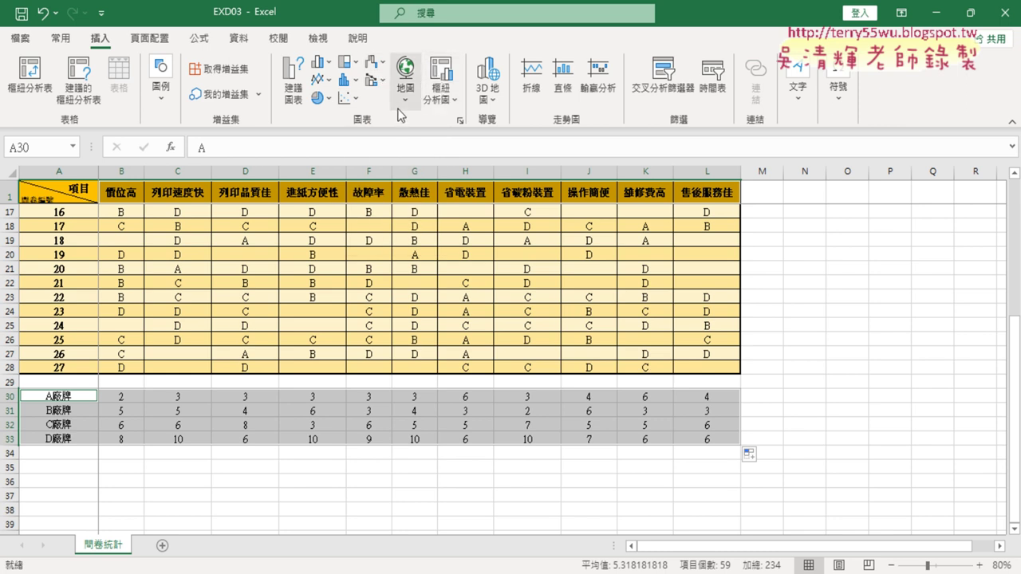
{"action": "left_click", "coordinate": [293, 92]}
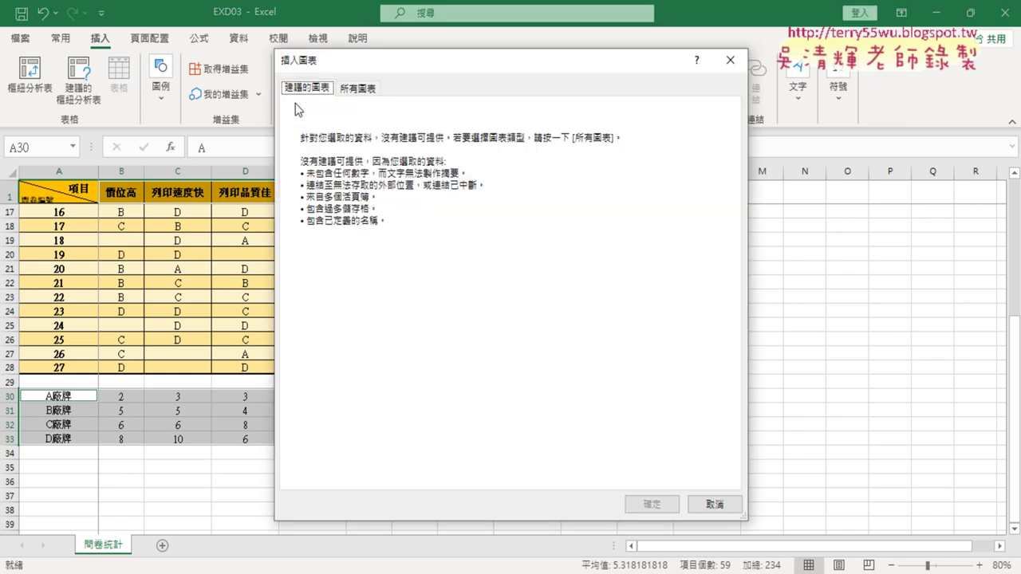
{"action": "left_click", "coordinate": [351, 91]}
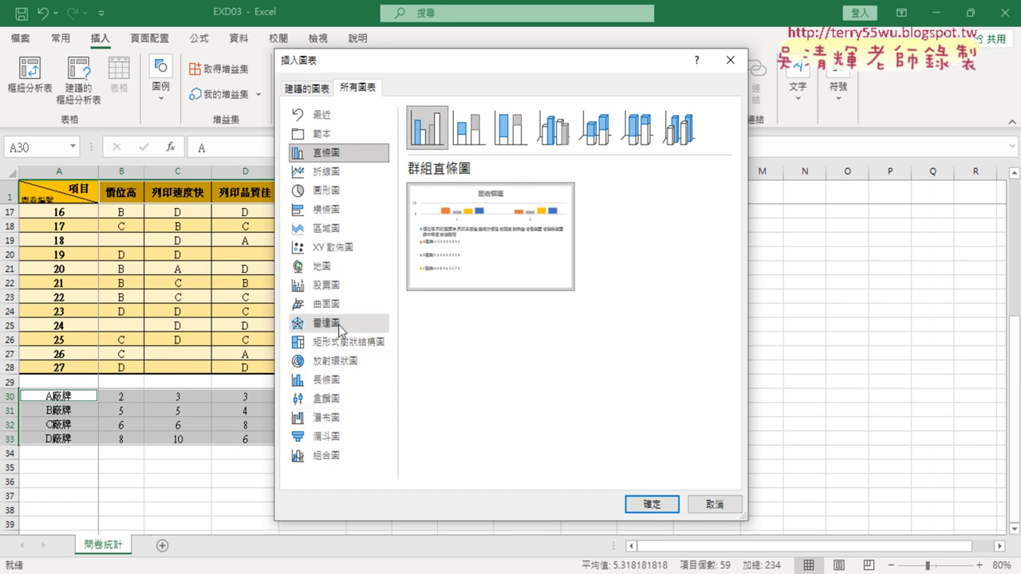
{"action": "left_click", "coordinate": [338, 325]}
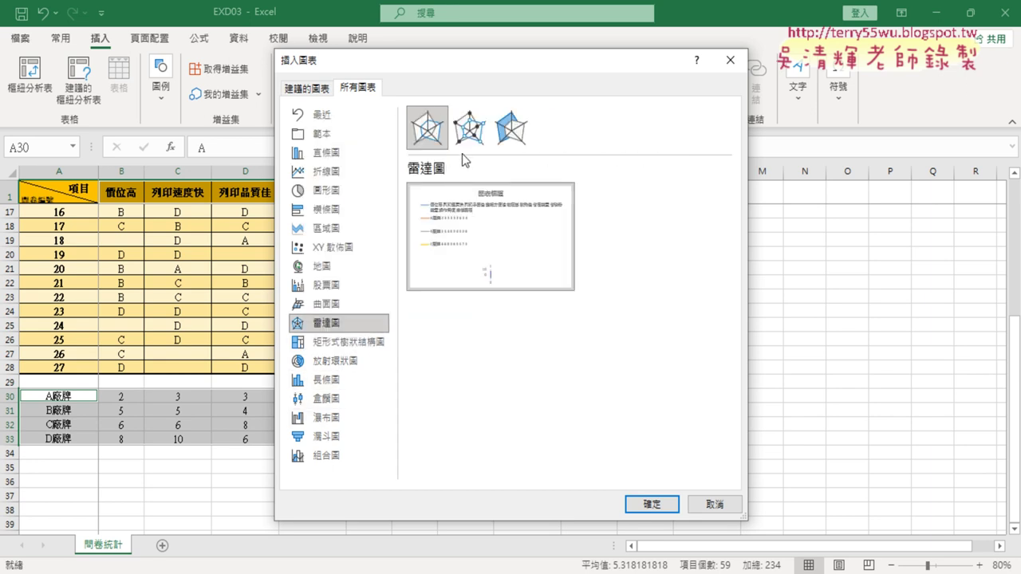
{"action": "left_click", "coordinate": [476, 139]}
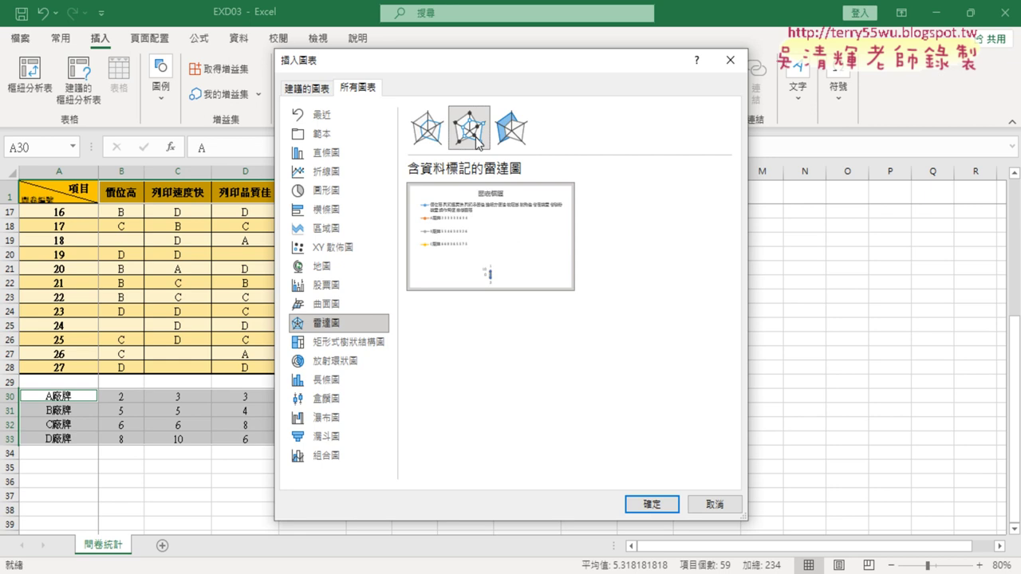
{"action": "left_click", "coordinate": [647, 501]}
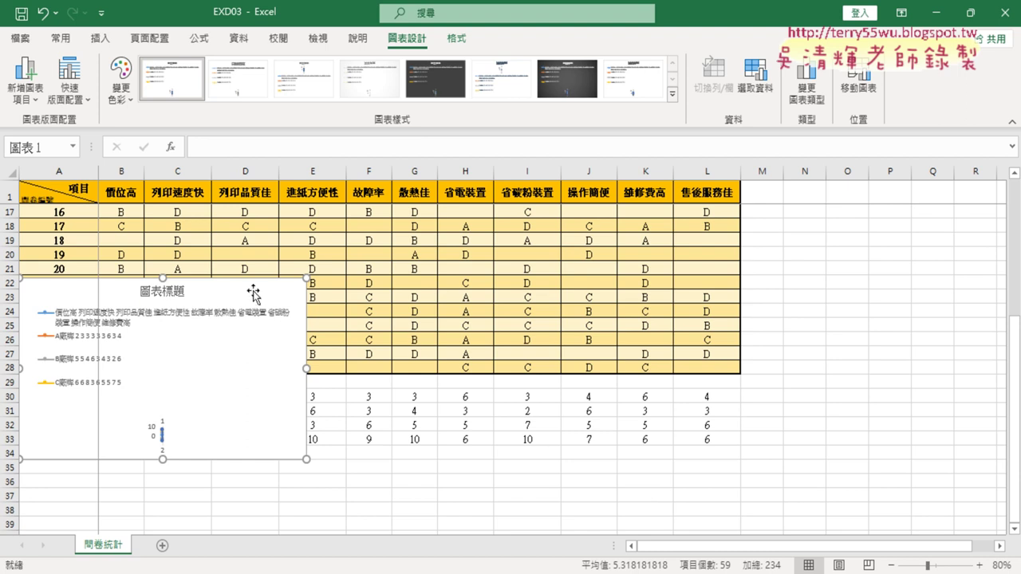
Move the trial chart over columns H–L, delete it, and view the instructions PDF at page 20.
{"action": "left_click_drag", "start_coordinate": [255, 292], "coordinate": [716, 249]}
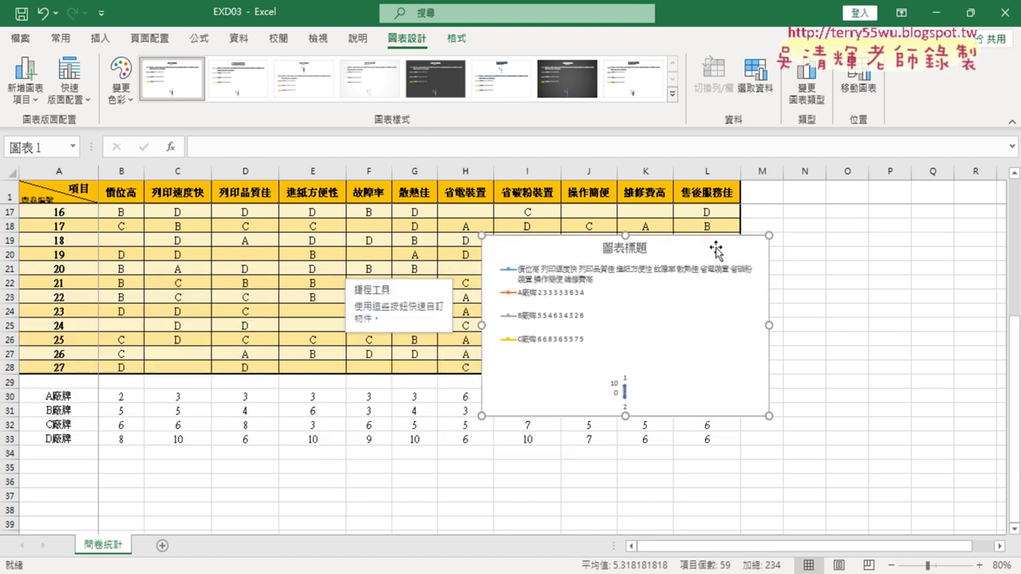
{"action": "key", "text": "Delete"}
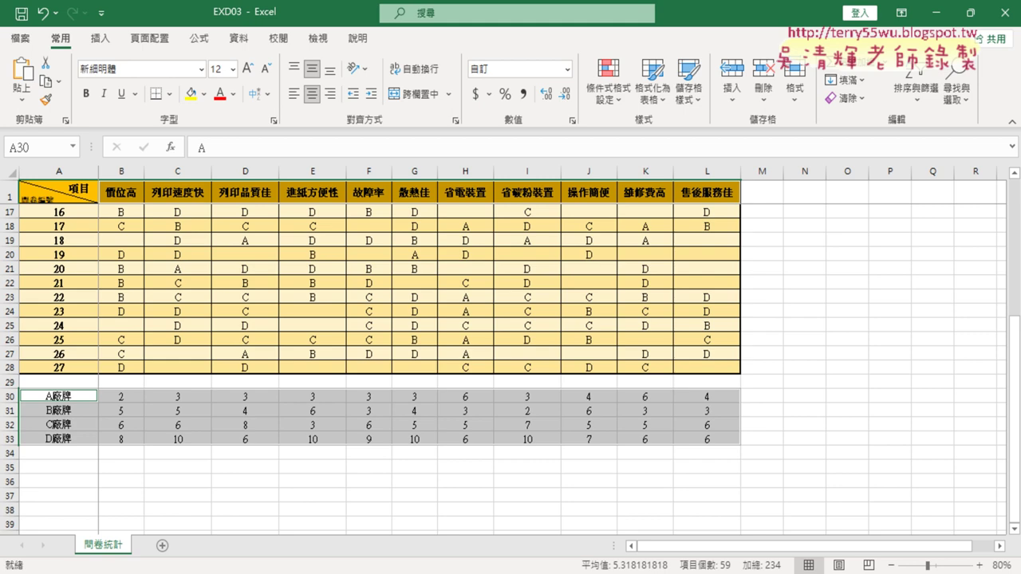
{"action": "key", "text": "alt+Tab"}
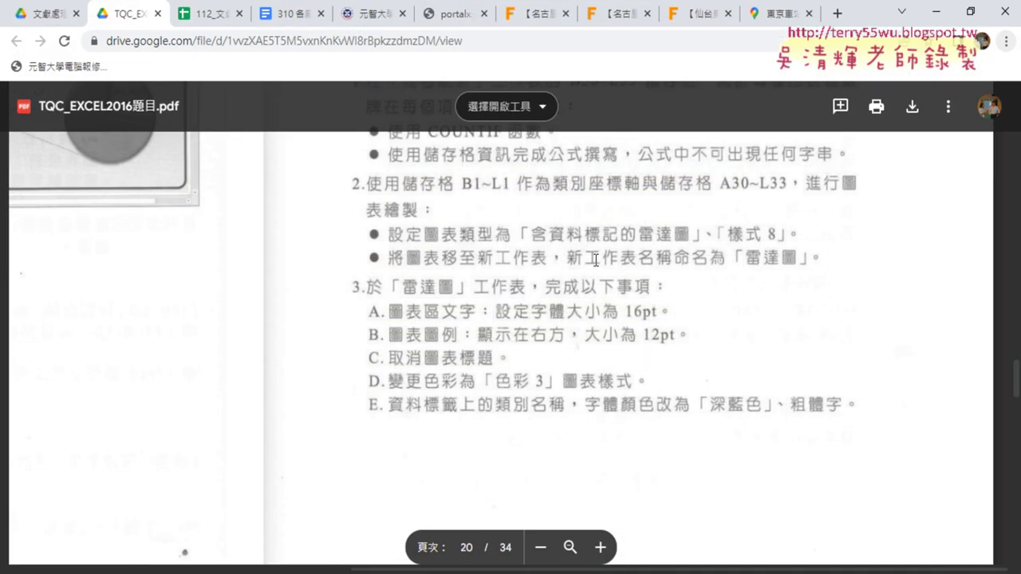
{"action": "scroll", "coordinate": [595, 260], "scroll_direction": "up", "scroll_amount": 1}
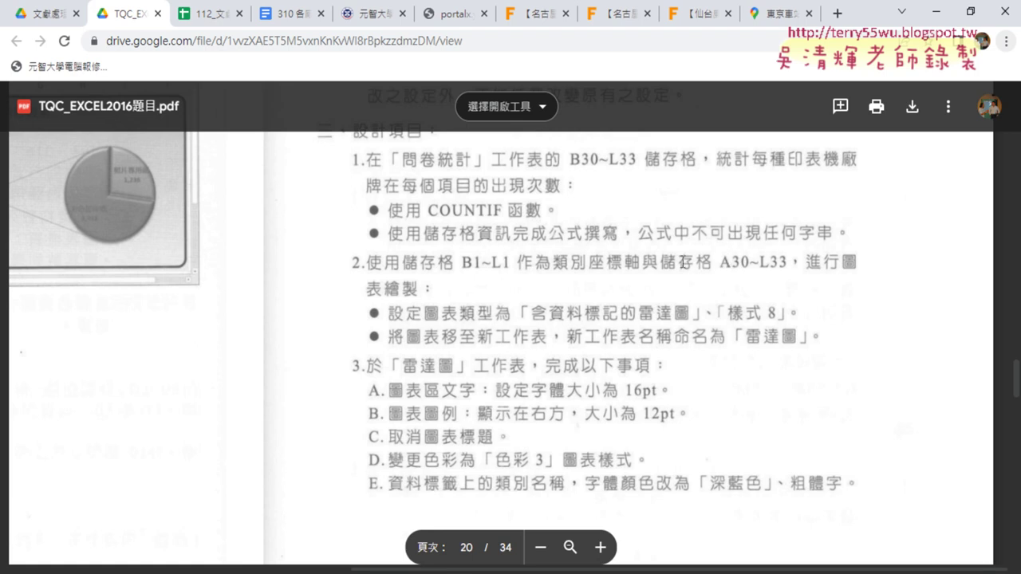
Minimize the PDF viewer to get back to the EXD03 workbook's brand count sheet.
{"action": "left_click", "coordinate": [946, 8]}
{"action": "left_click_drag", "start_coordinate": [54, 195], "coordinate": [707, 197]}
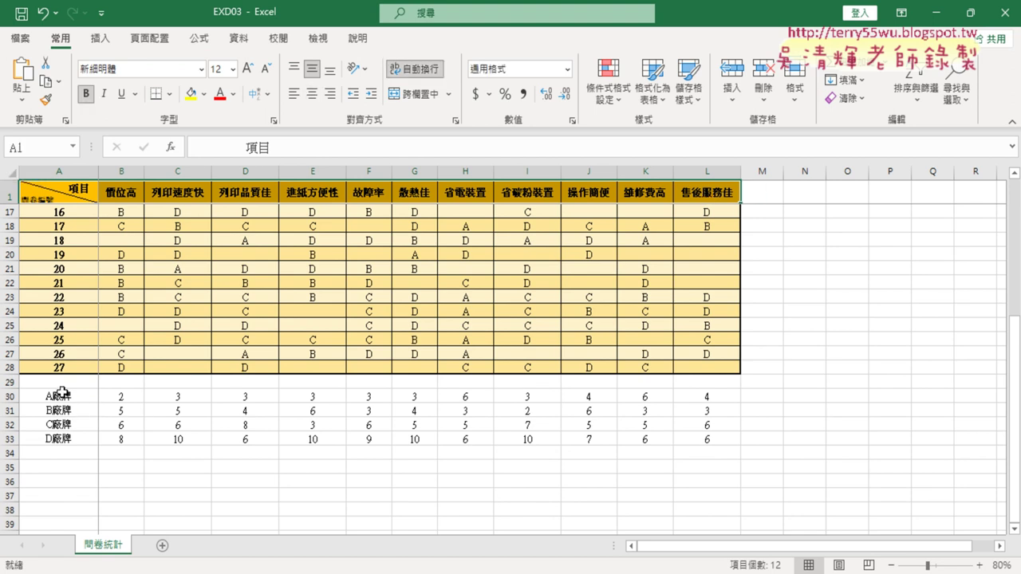
Select A30:L33 and preview the stacked column, clustered column and clustered bar recommendations.
{"action": "left_click_drag", "start_coordinate": [62, 392], "coordinate": [705, 438]}
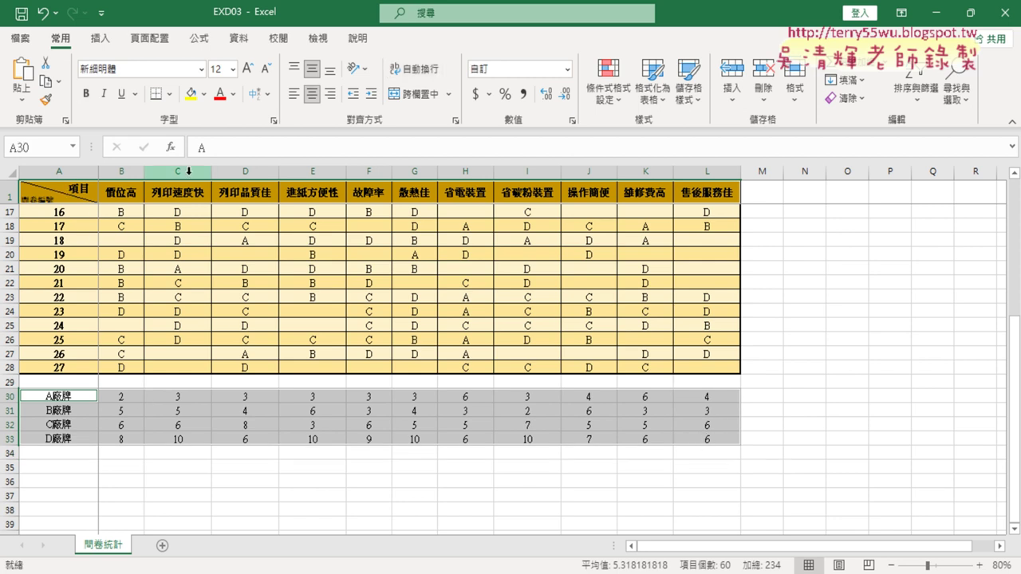
{"action": "left_click", "coordinate": [100, 38]}
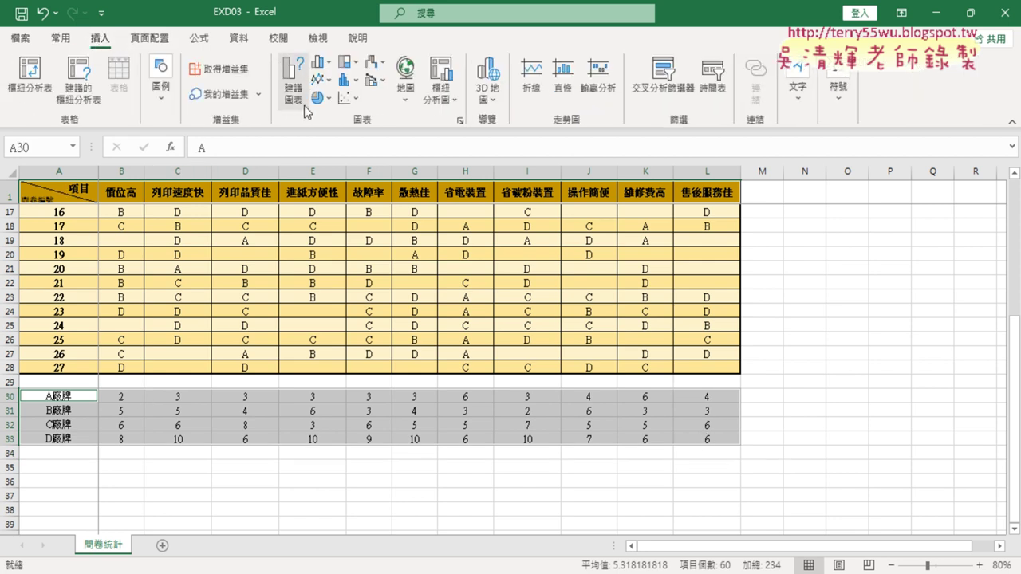
{"action": "left_click", "coordinate": [308, 102]}
{"action": "left_click", "coordinate": [366, 90]}
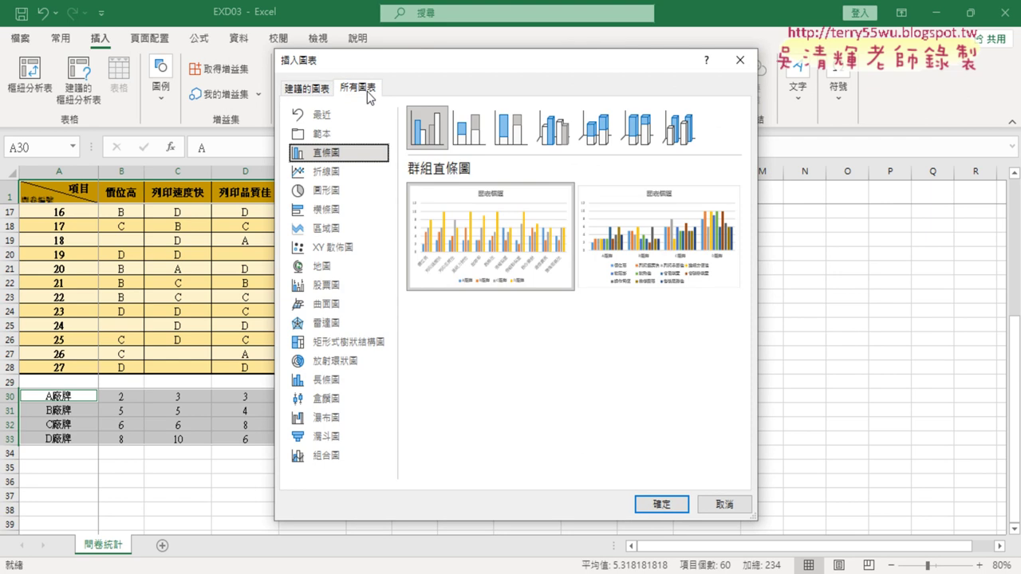
{"action": "left_click", "coordinate": [316, 89]}
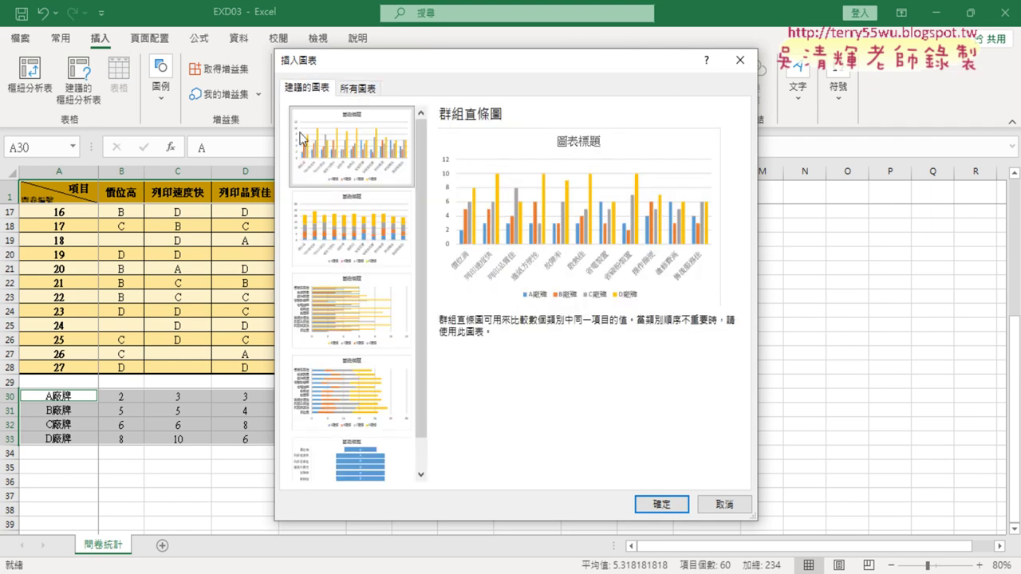
{"action": "left_click", "coordinate": [338, 222]}
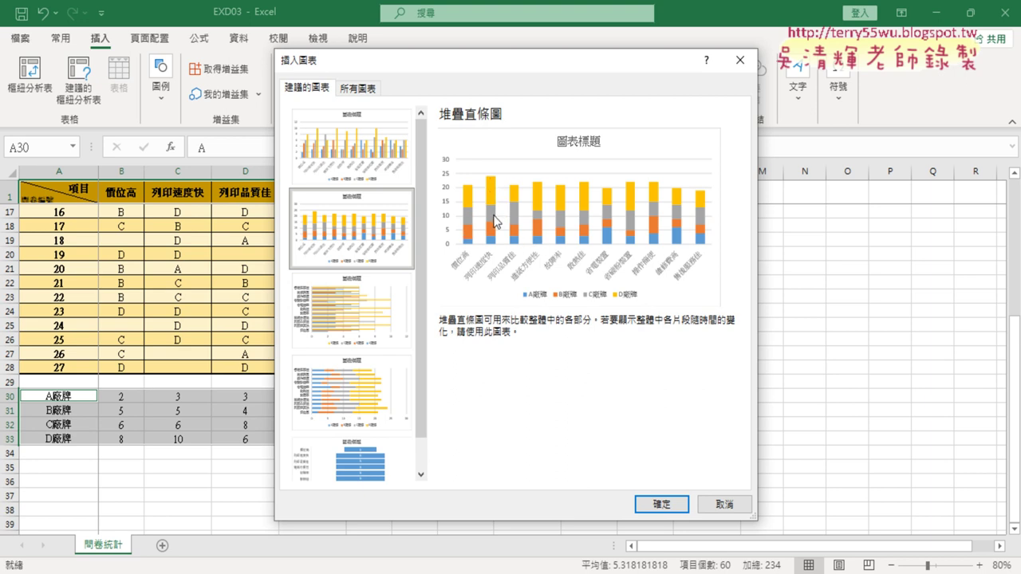
{"action": "left_click", "coordinate": [370, 161]}
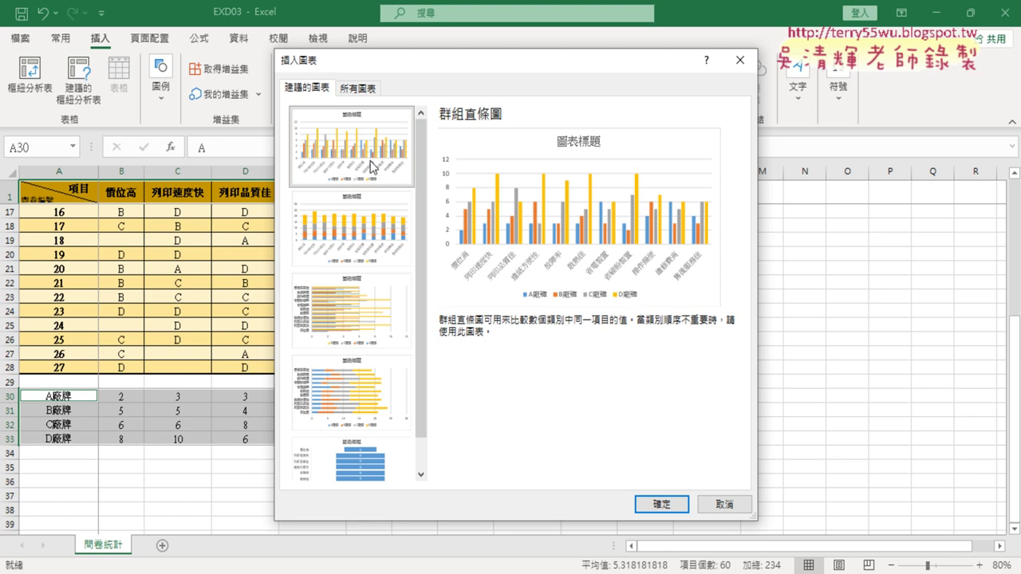
{"action": "left_click", "coordinate": [363, 229]}
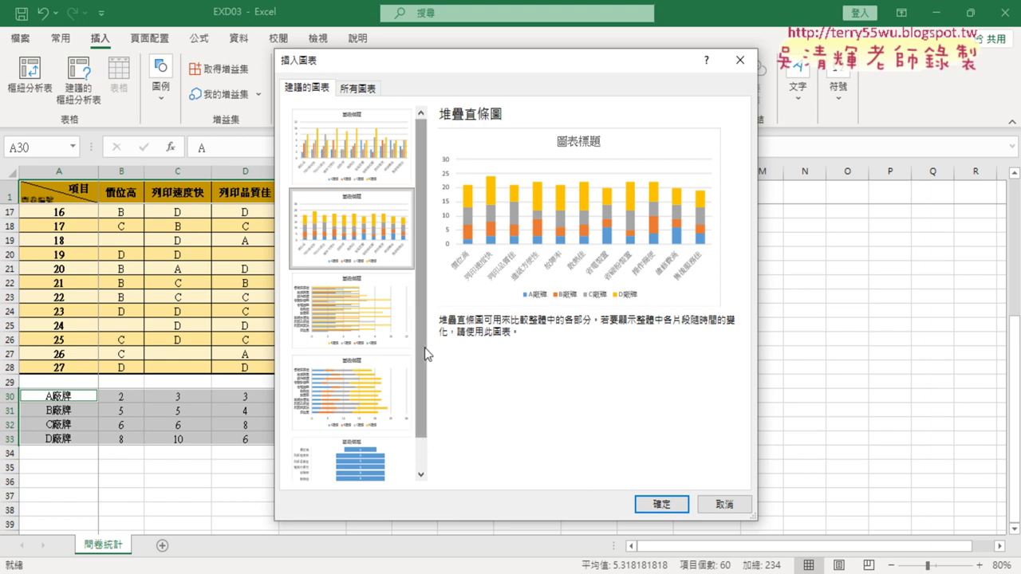
{"action": "left_click_drag", "start_coordinate": [420, 381], "coordinate": [417, 408]}
{"action": "left_click", "coordinate": [364, 284]}
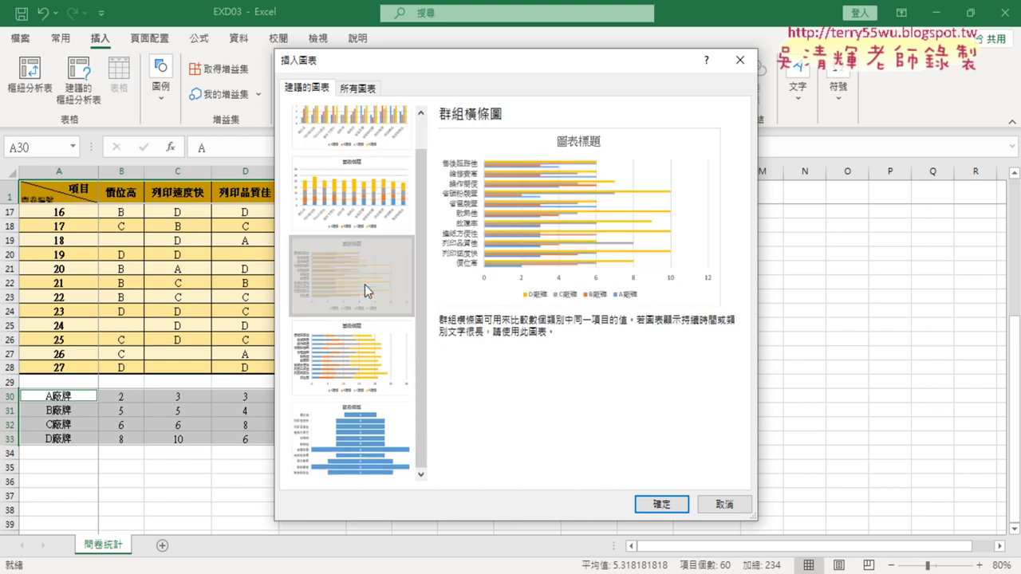
Pick Radar with Markers (含資料標記的雷達圖) under All Charts, then check it against the instructions PDF.
{"action": "left_click", "coordinate": [369, 90]}
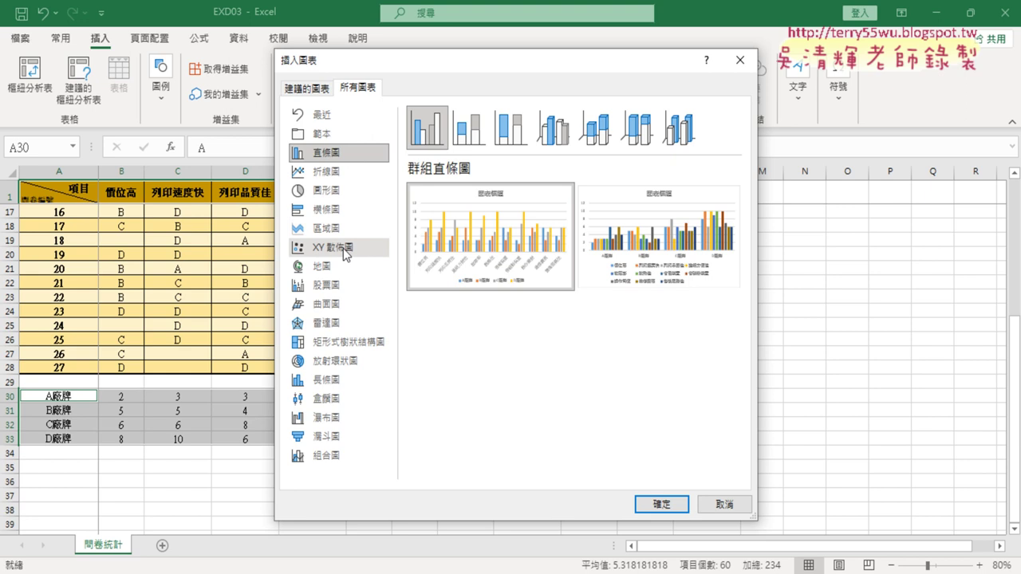
{"action": "left_click", "coordinate": [324, 334]}
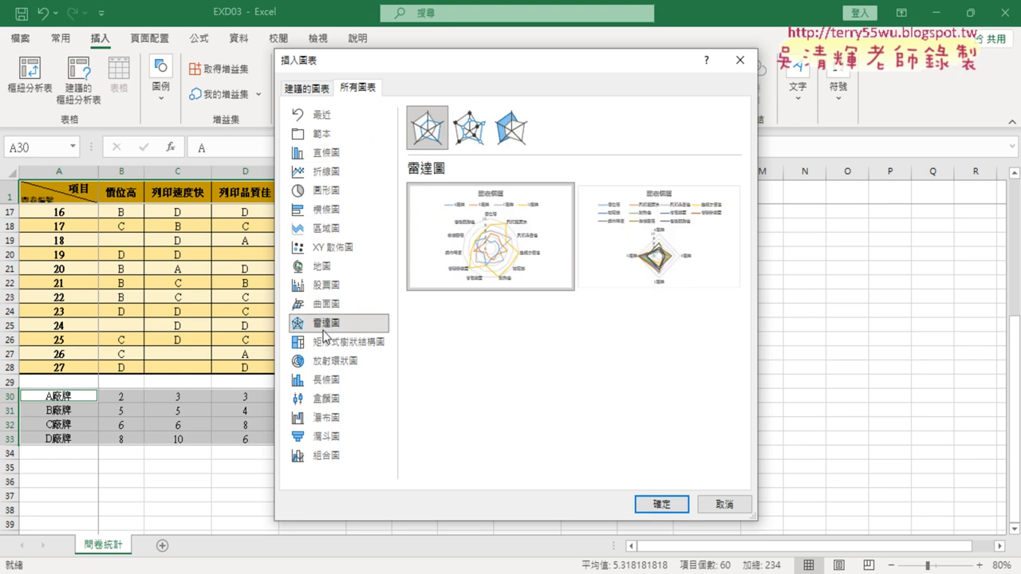
{"action": "left_click", "coordinate": [477, 133]}
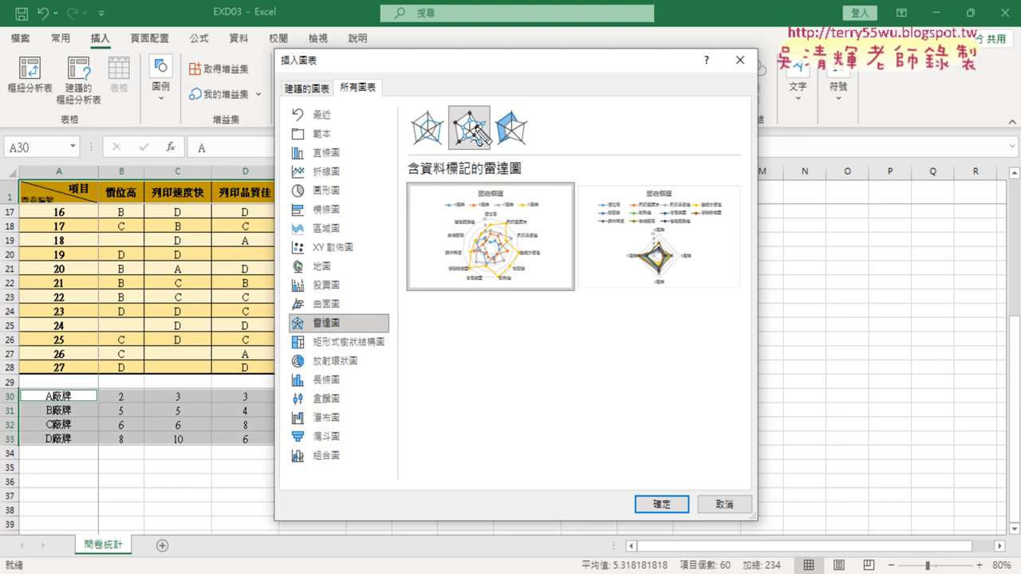
{"action": "left_click_drag", "start_coordinate": [471, 155], "coordinate": [479, 152]}
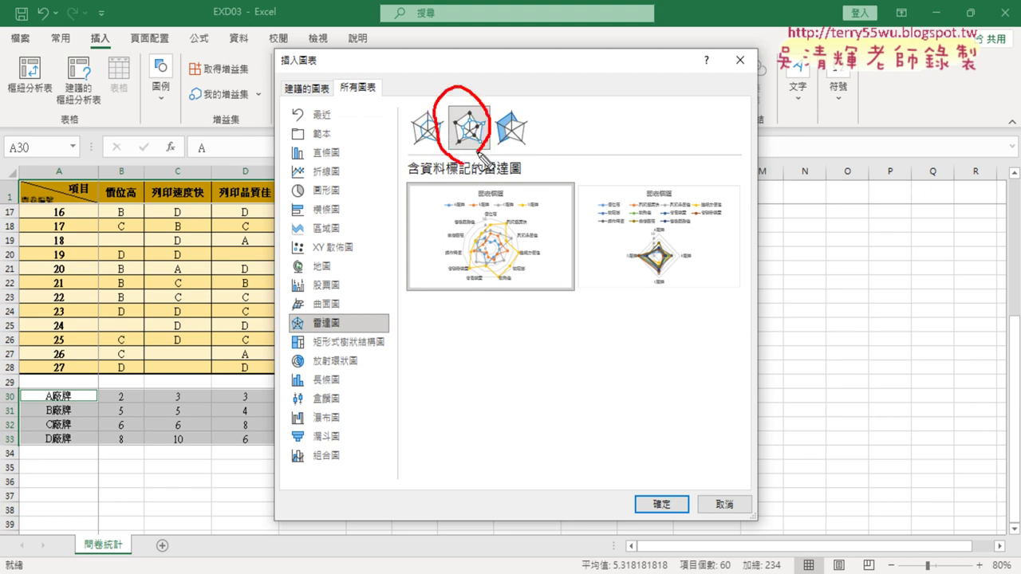
{"action": "mouse_move", "coordinate": [458, 330]}
{"action": "left_mouse_down"}
{"action": "mouse_move", "coordinate": [403, 217]}
{"action": "mouse_move", "coordinate": [452, 330]}
{"action": "left_mouse_up"}
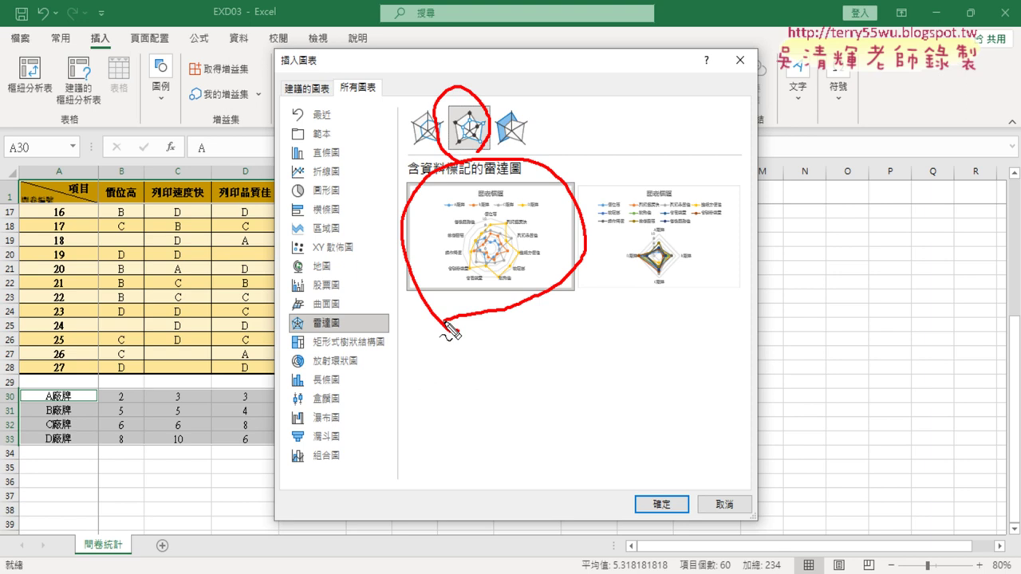
{"action": "key", "text": "Escape"}
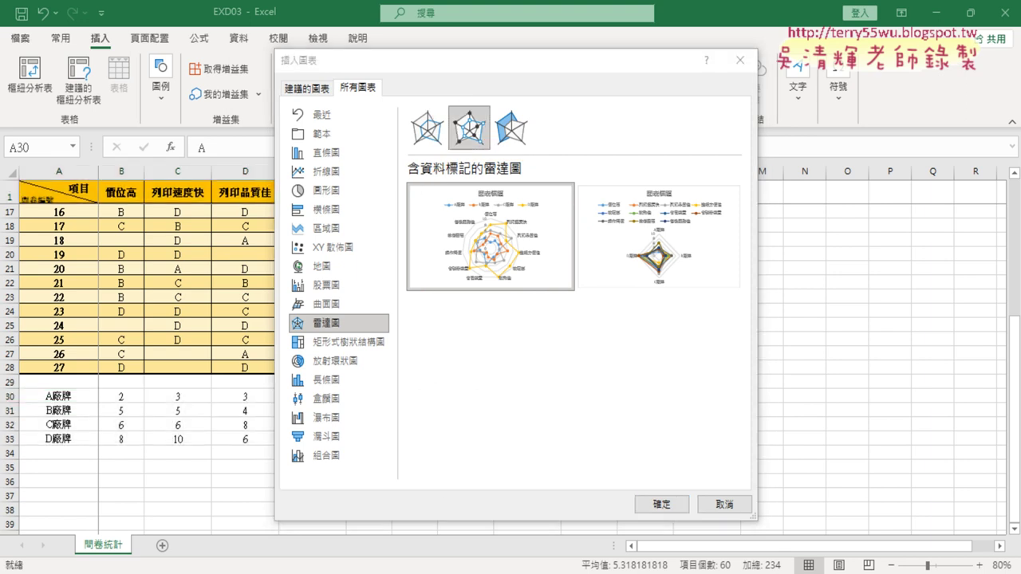
{"action": "key", "text": "alt+Tab"}
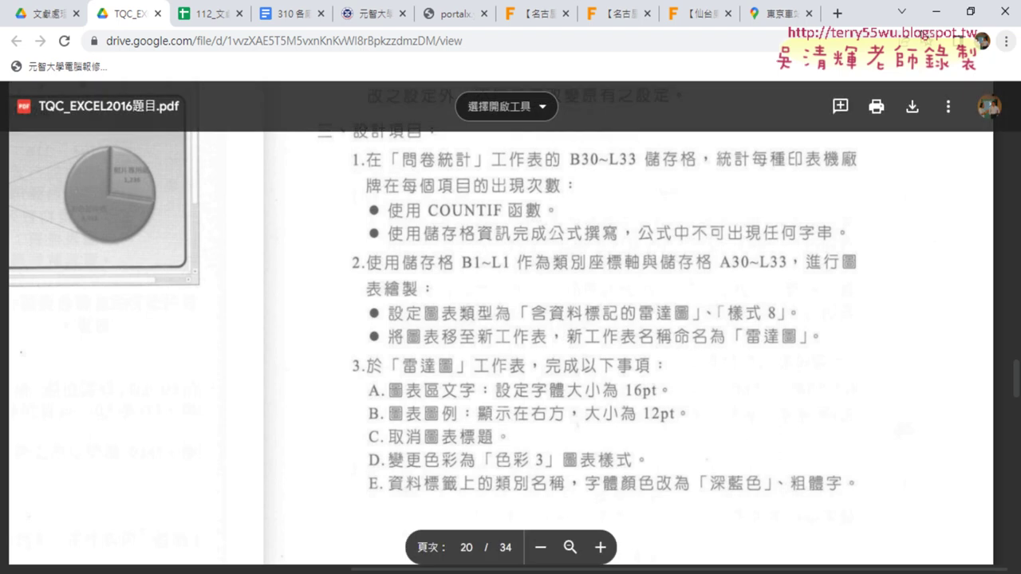
{"action": "left_click", "coordinate": [936, 12]}
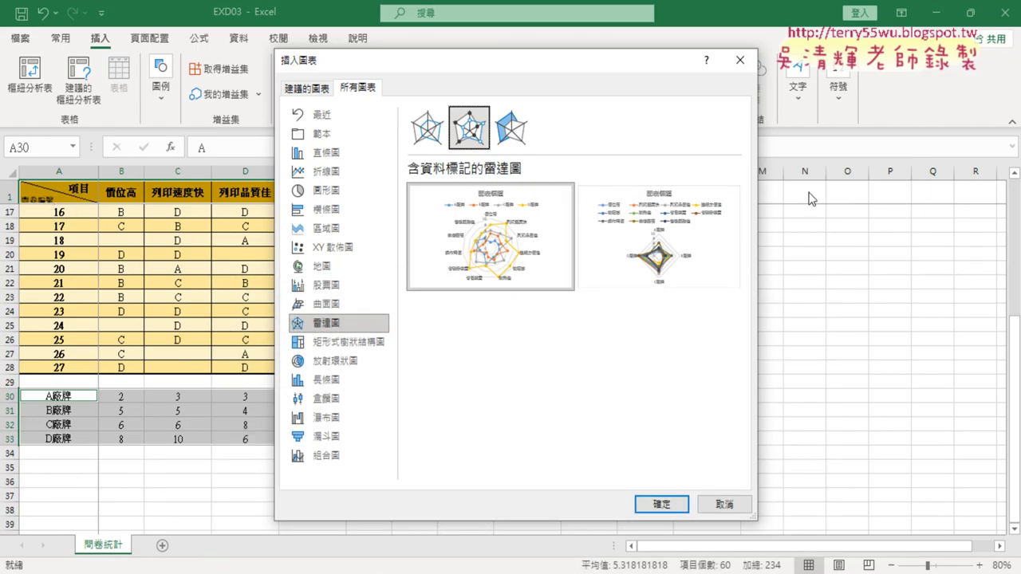
Insert the radar chart with markers, apply chart Style 8, and switch to the instructions PDF.
{"action": "left_click", "coordinate": [670, 504]}
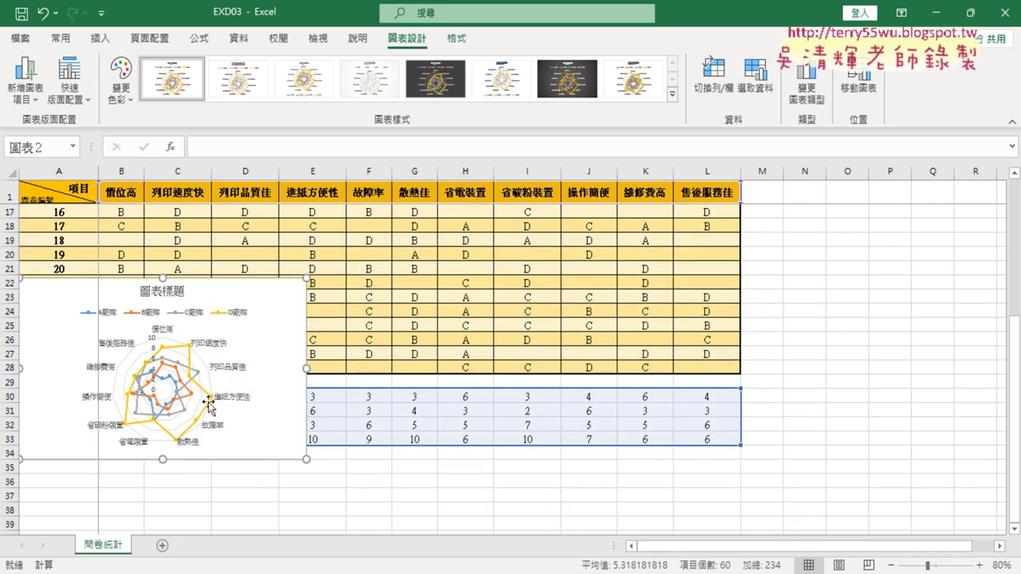
{"action": "left_click", "coordinate": [675, 97]}
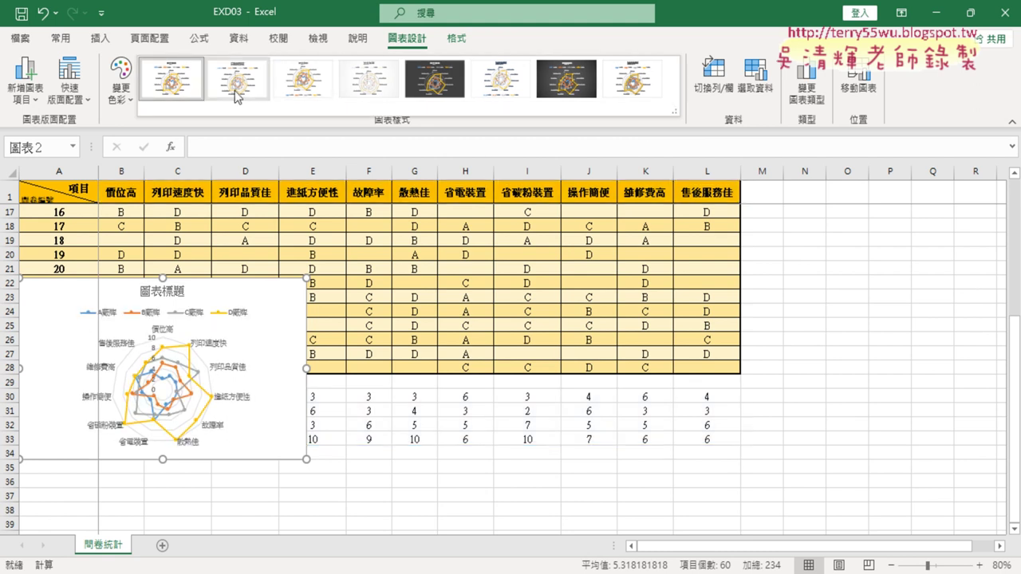
{"action": "left_click", "coordinate": [633, 85]}
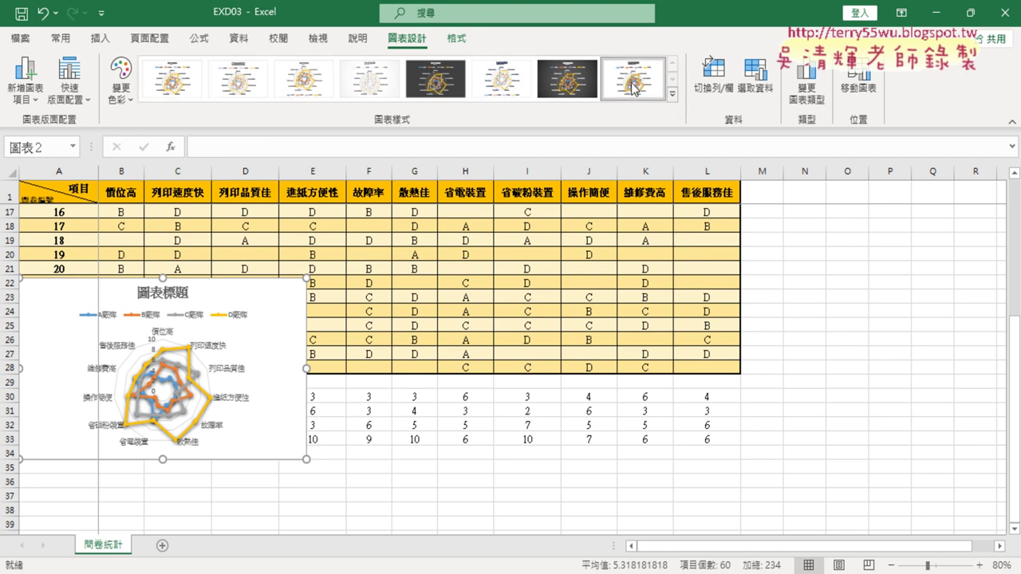
{"action": "key", "text": "alt+Tab"}
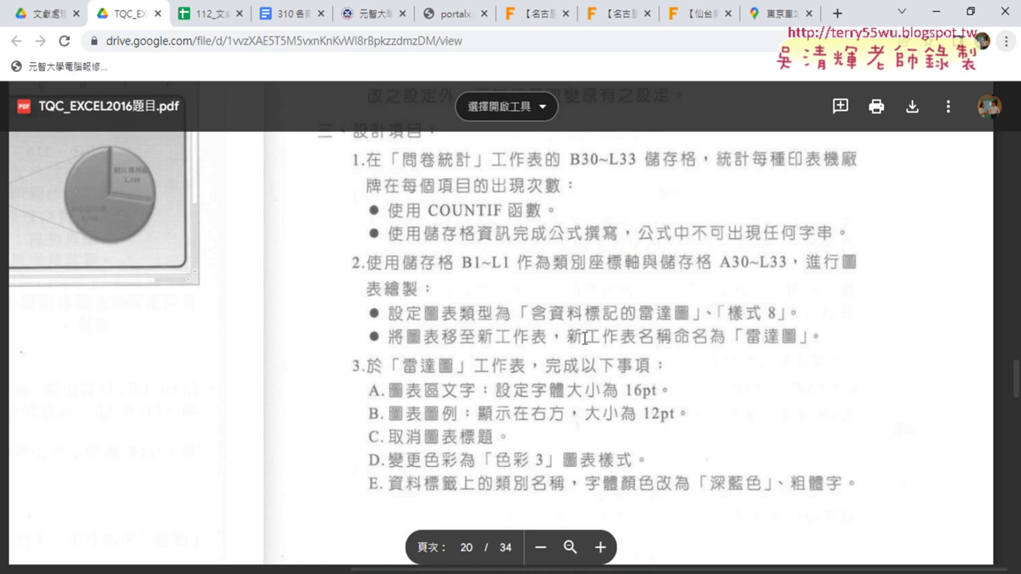
Minimize the instructions PDF to return to the workbook with the Style 8 radar chart.
{"action": "left_click", "coordinate": [936, 12]}
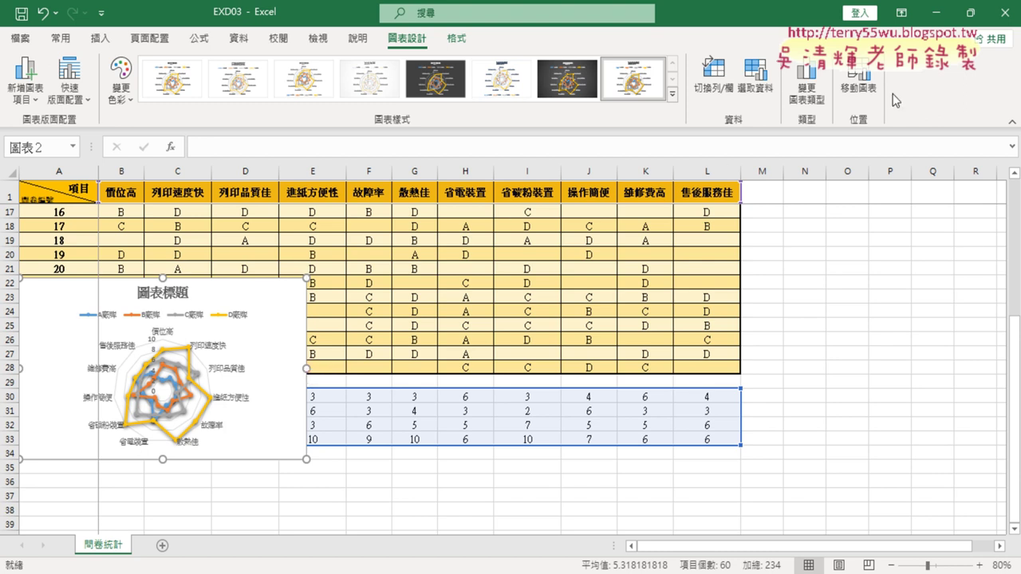
Use Move Chart to place the radar chart on a new sheet named 雷達圖.
{"action": "right_click", "coordinate": [288, 301]}
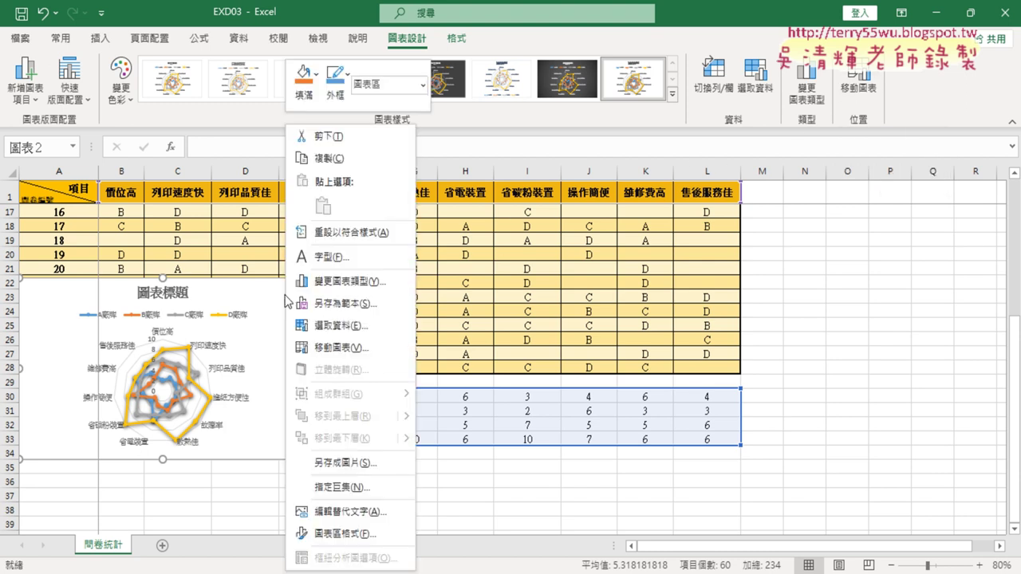
{"action": "left_click", "coordinate": [340, 355]}
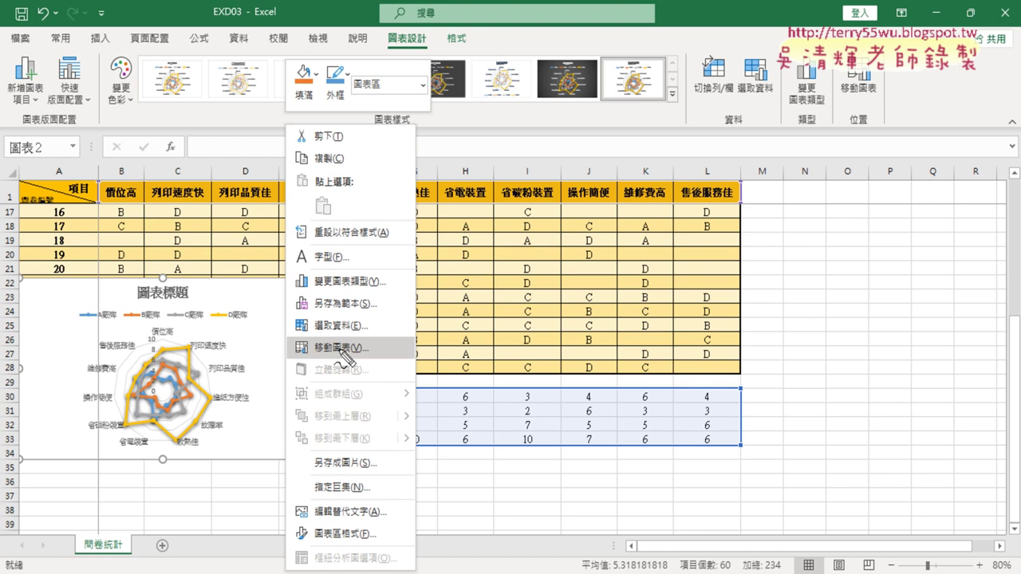
{"action": "left_click_drag", "start_coordinate": [369, 381], "coordinate": [389, 340]}
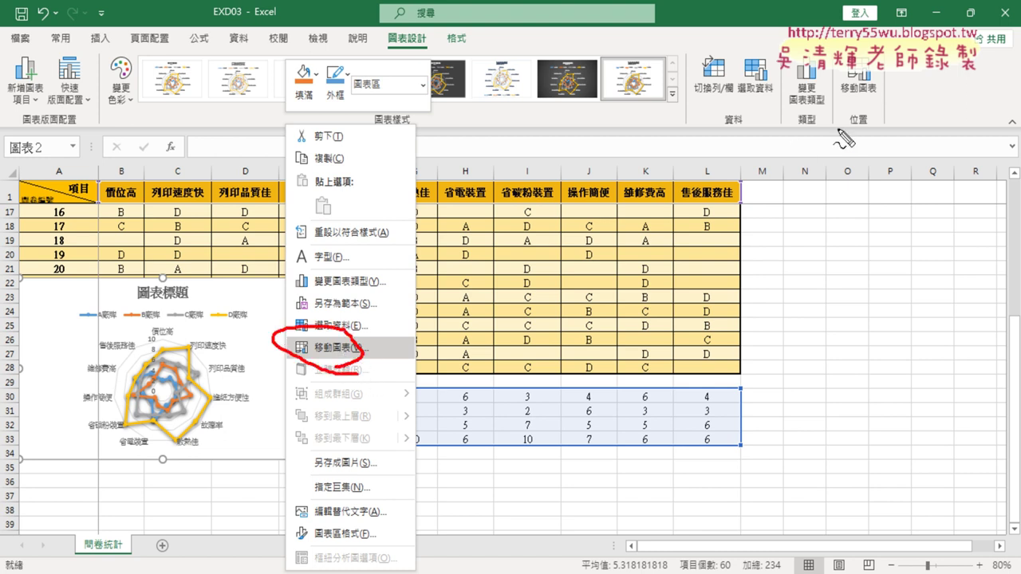
{"action": "left_click_drag", "start_coordinate": [839, 119], "coordinate": [860, 120]}
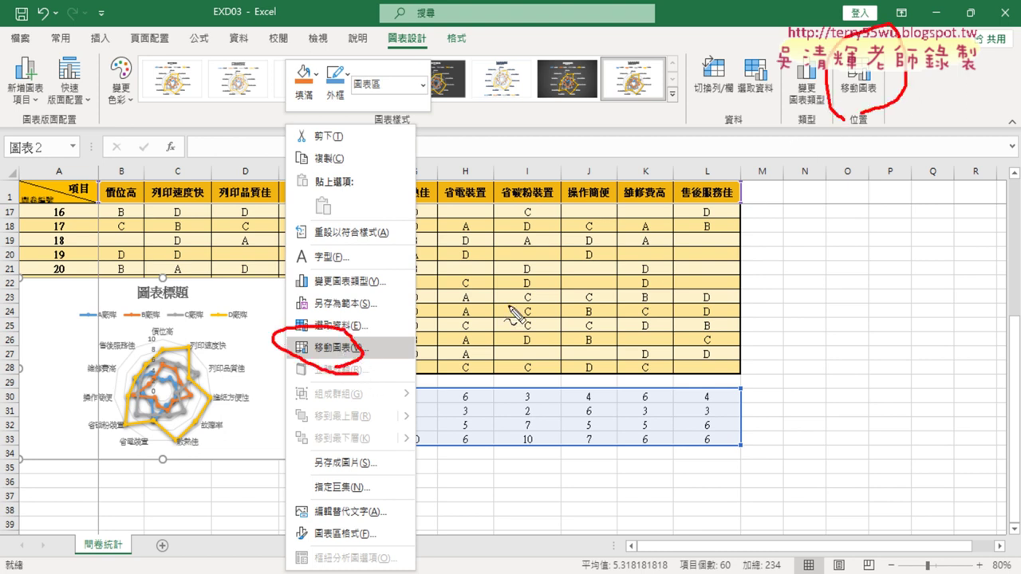
{"action": "key", "text": "Escape"}
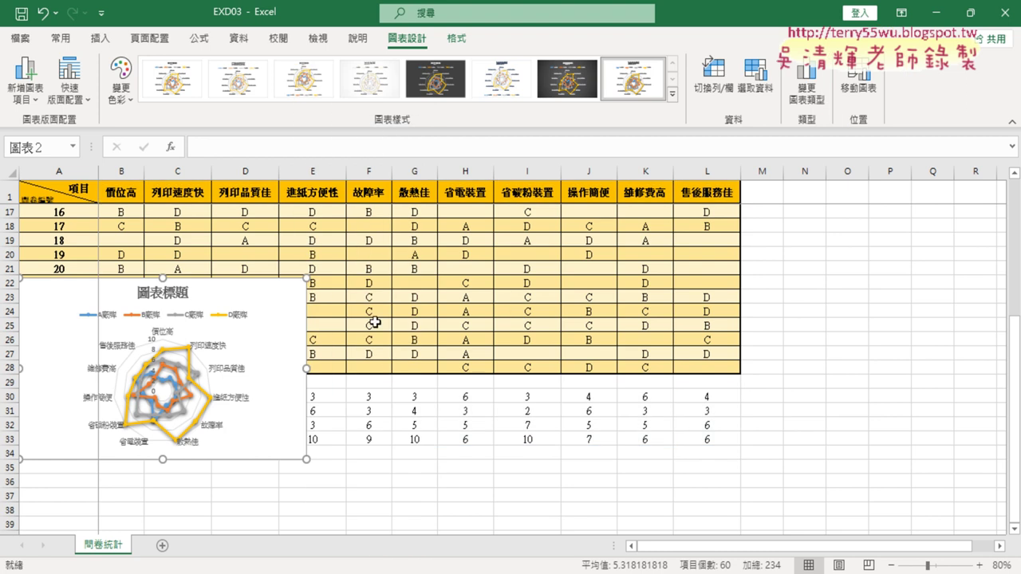
{"action": "right_click", "coordinate": [286, 318]}
{"action": "left_click", "coordinate": [327, 348]}
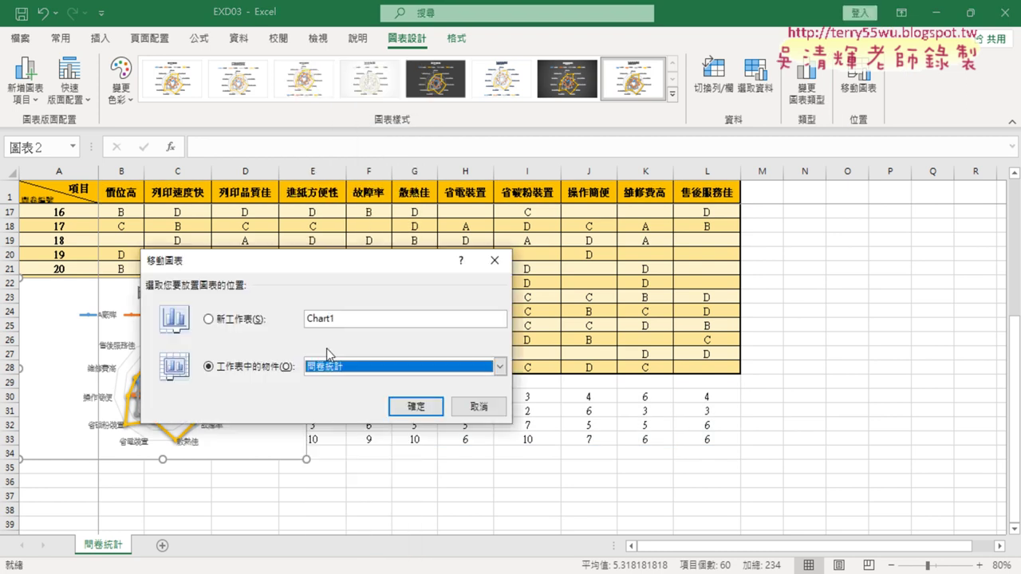
{"action": "left_click", "coordinate": [240, 322]}
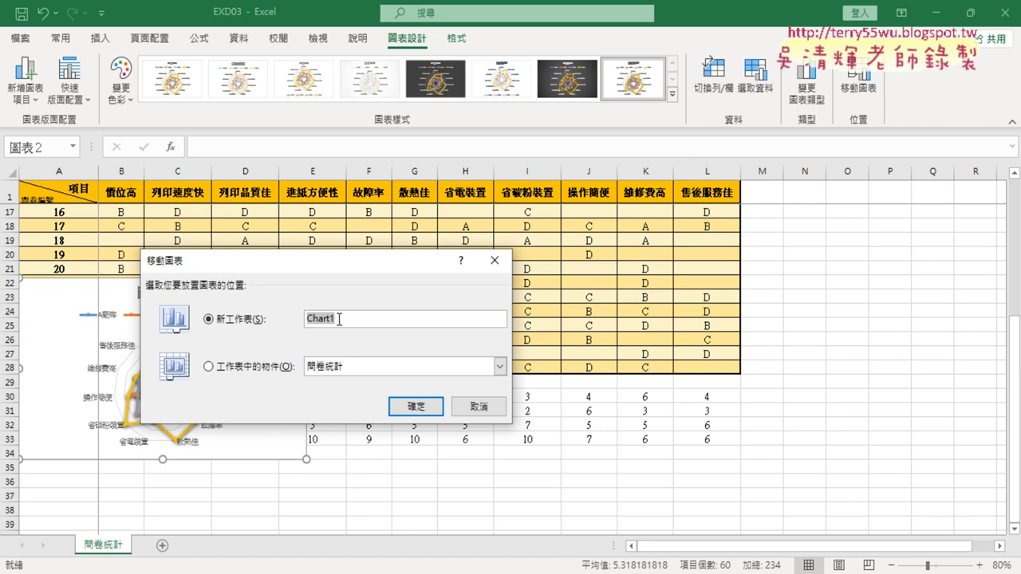
{"action": "type", "text": "ㄉㄧ"}
{"action": "type", "text": "ˋ"}
{"action": "type", "text": "ㄉㄚ"}
{"action": "type", "text": "圖"}
{"action": "key", "text": "Return"}
{"action": "left_click", "coordinate": [421, 409]}
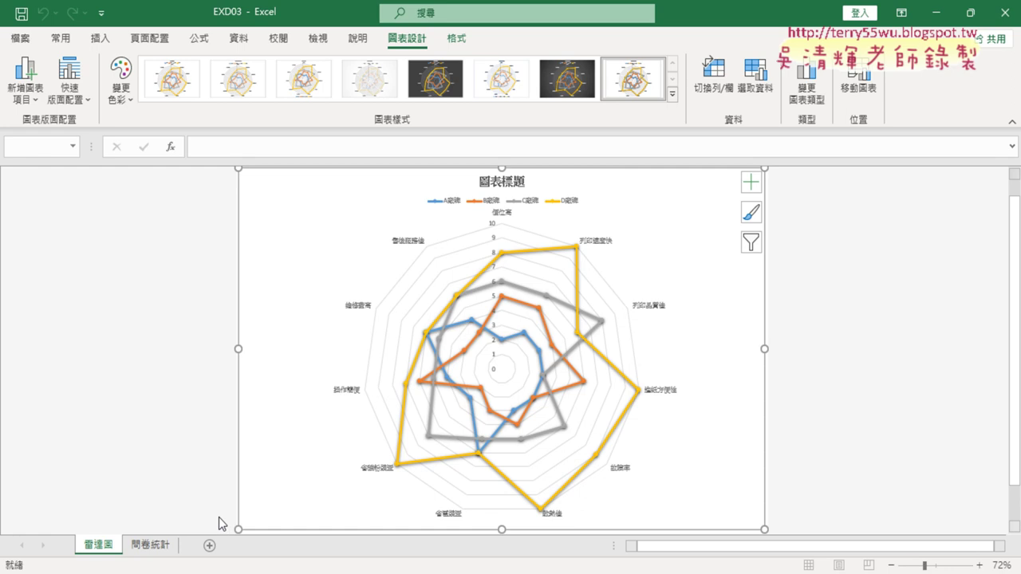
Reposition the 雷達圖 sheet tab, then switch to the 問卷統計 worksheet.
{"action": "mouse_move", "coordinate": [88, 542]}
{"action": "left_mouse_down"}
{"action": "mouse_move", "coordinate": [139, 535]}
{"action": "mouse_move", "coordinate": [99, 520]}
{"action": "mouse_move", "coordinate": [118, 560]}
{"action": "left_mouse_up"}
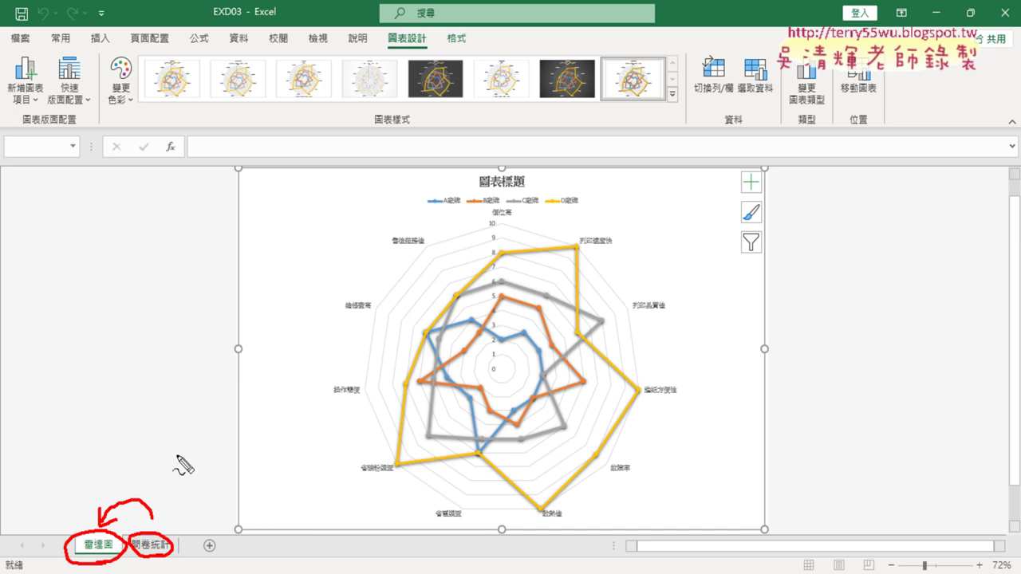
{"action": "key", "text": "Escape"}
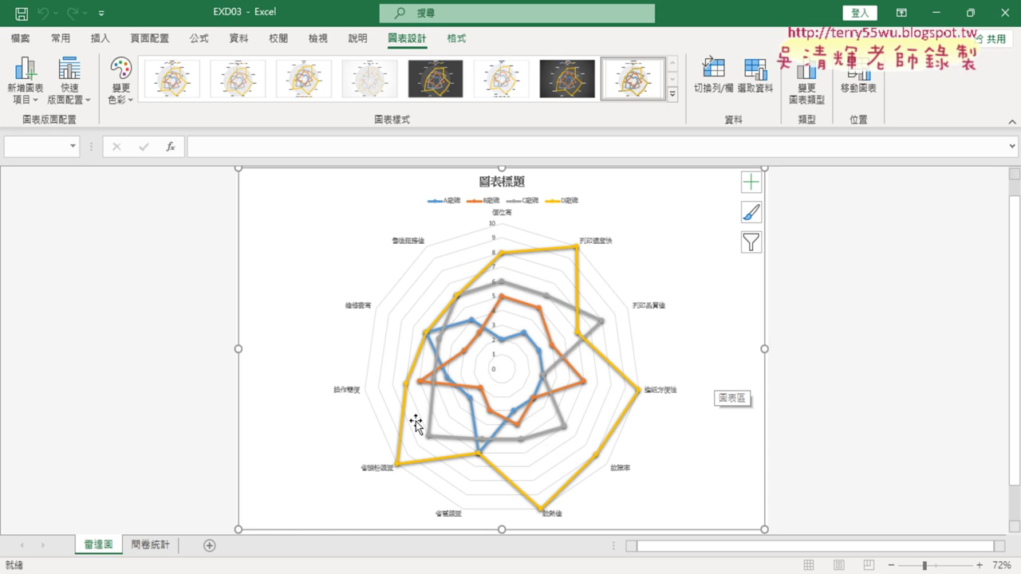
{"action": "left_click", "coordinate": [159, 552]}
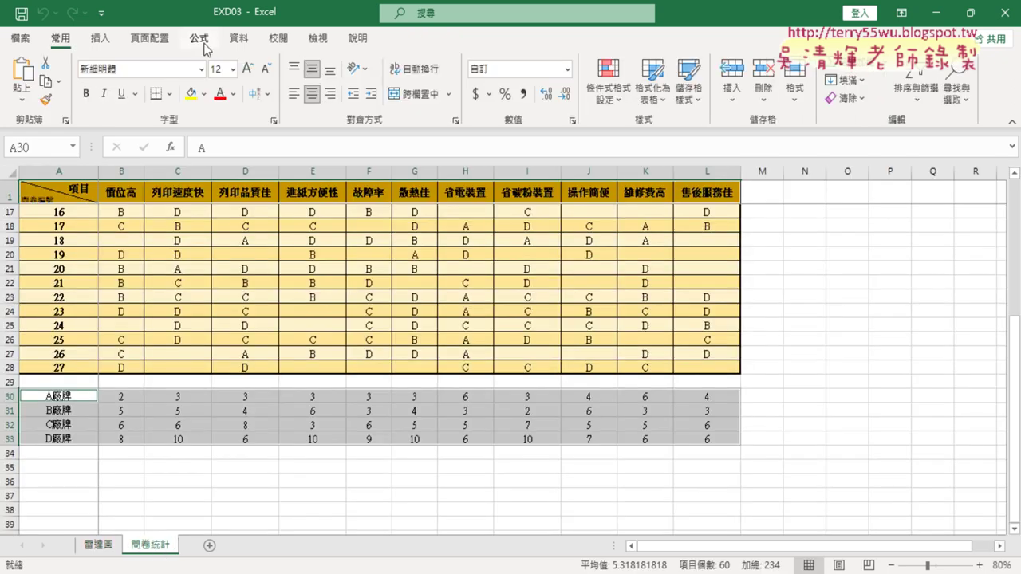
{"action": "left_click", "coordinate": [103, 42]}
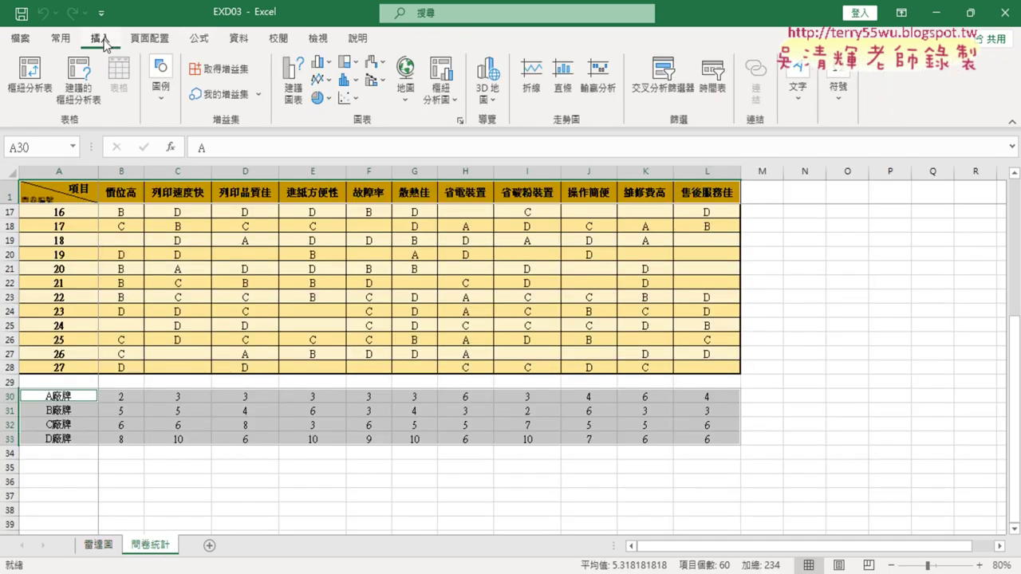
{"action": "left_click", "coordinate": [293, 93]}
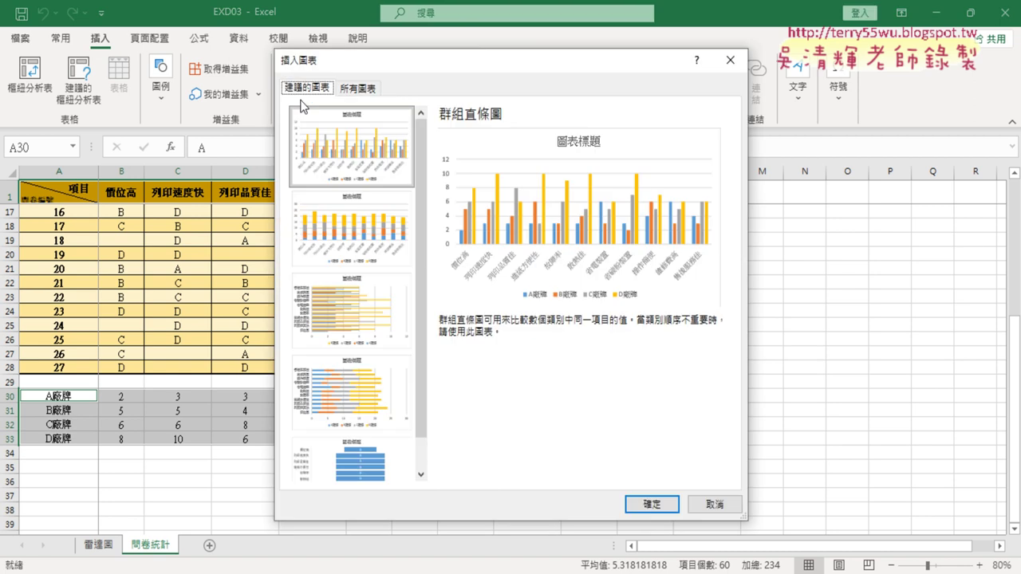
{"action": "left_click", "coordinate": [357, 236]}
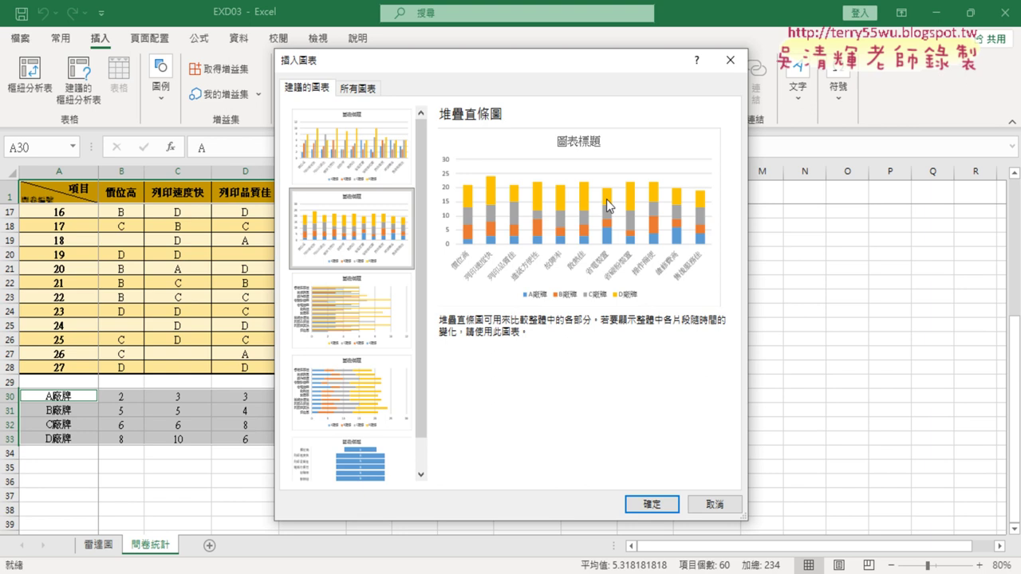
{"action": "left_click", "coordinate": [718, 505]}
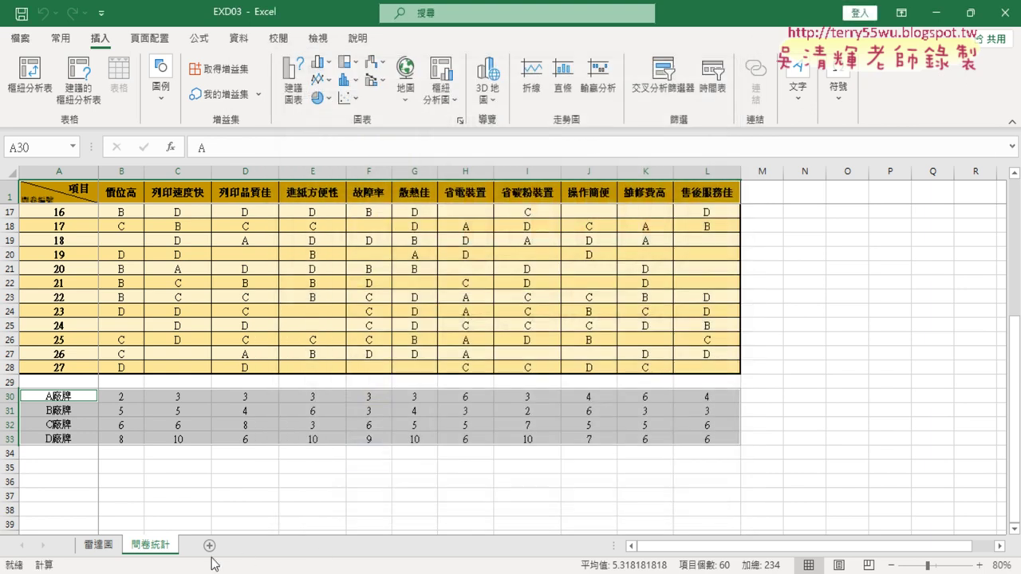
{"action": "left_click", "coordinate": [99, 549]}
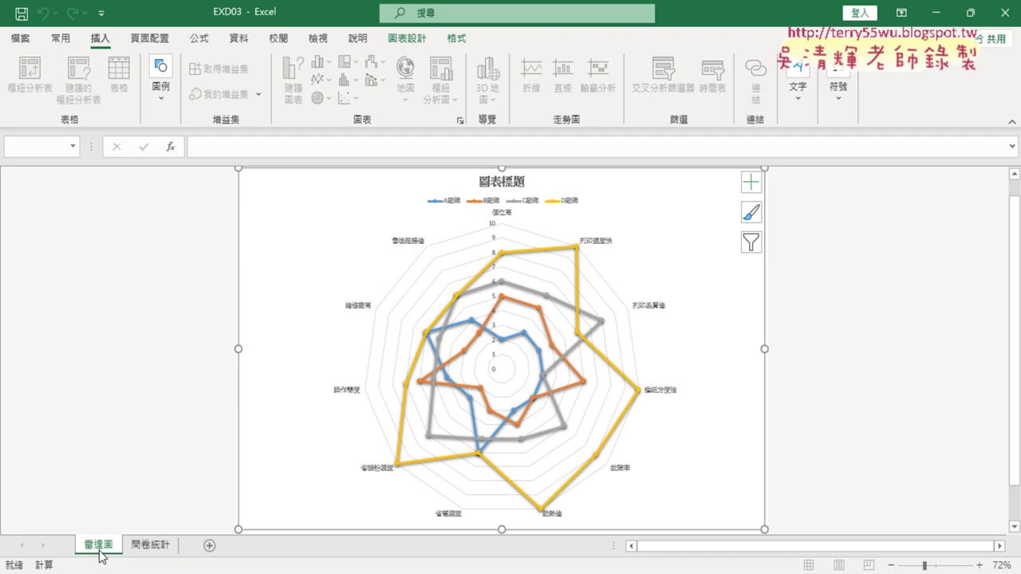
{"action": "left_click", "coordinate": [152, 545]}
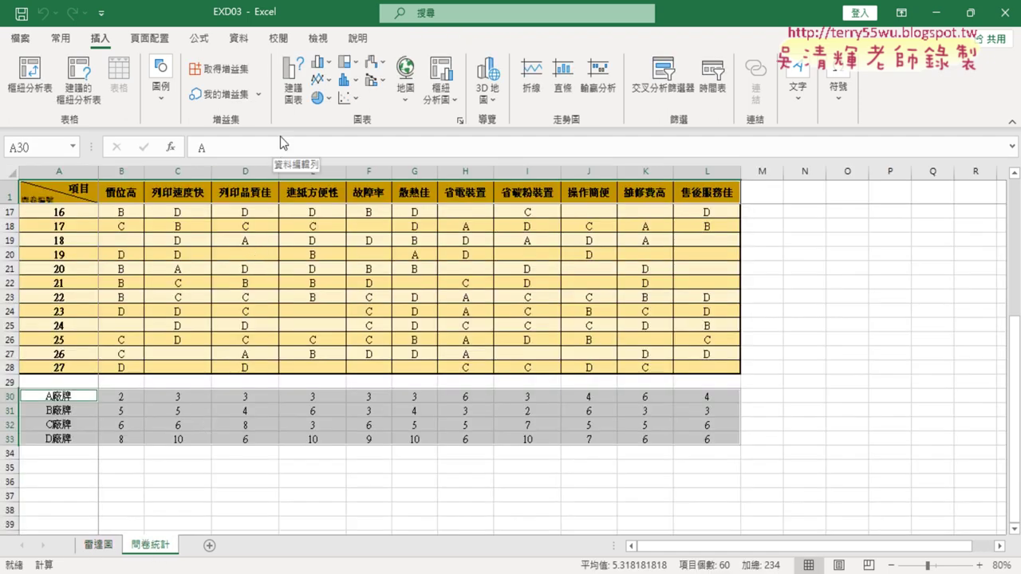
Preview the stacked column, clustered bar, clustered column and funnel recommendations before listing all chart types.
{"action": "left_click", "coordinate": [292, 90]}
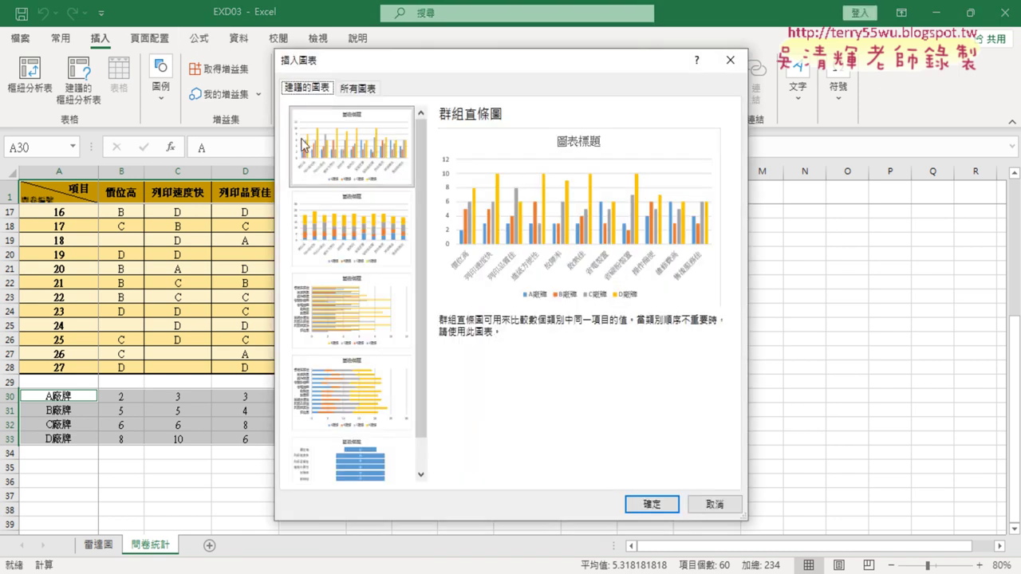
{"action": "left_click", "coordinate": [348, 235]}
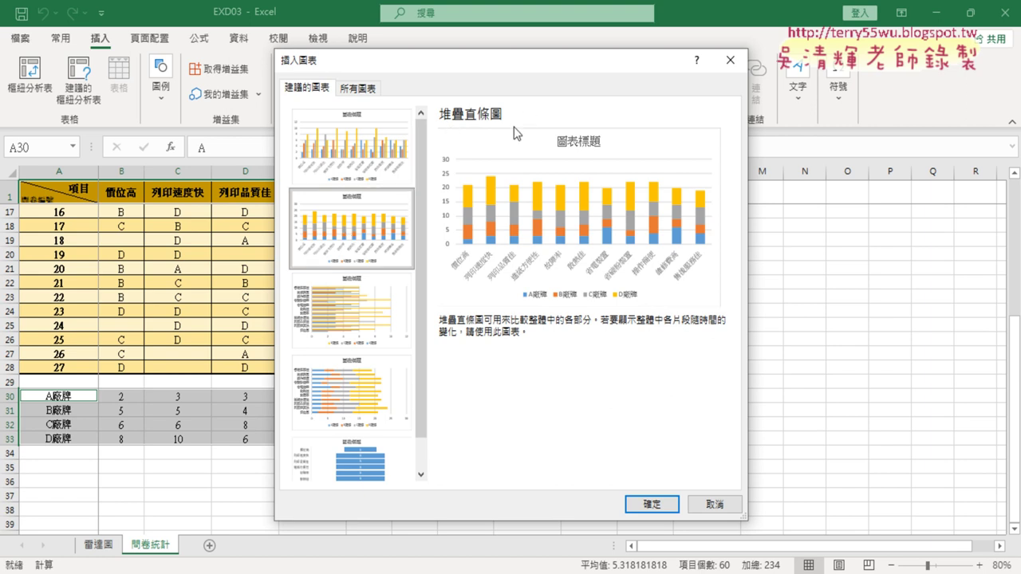
{"action": "left_click", "coordinate": [349, 335]}
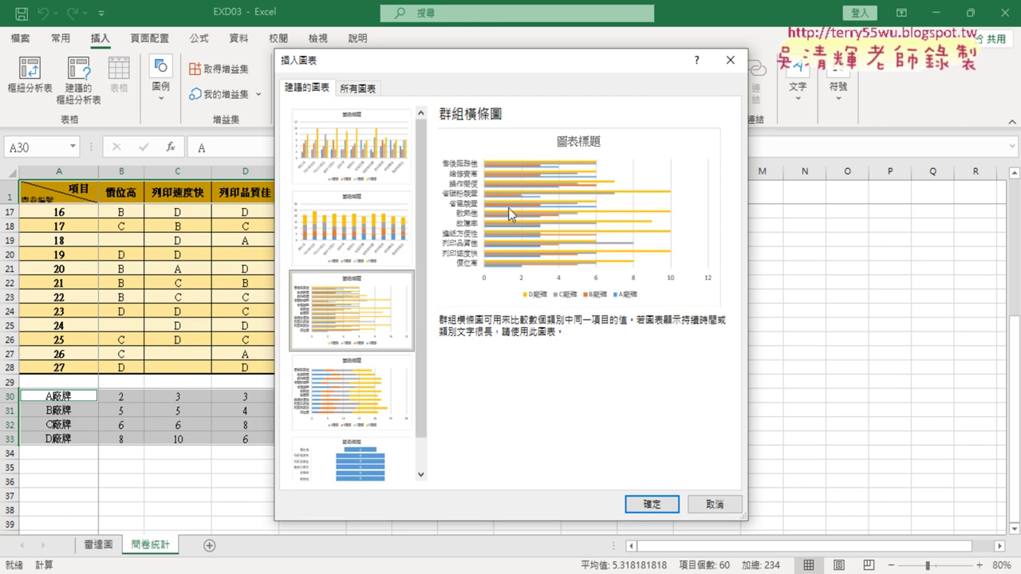
{"action": "left_click", "coordinate": [334, 170]}
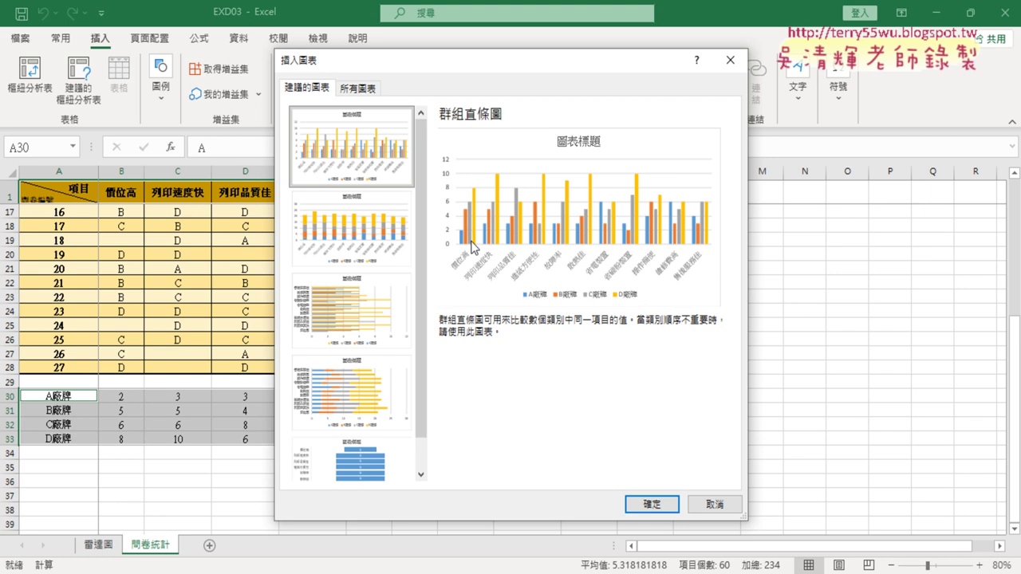
{"action": "scroll", "coordinate": [423, 355], "scroll_direction": "down", "scroll_amount": 1}
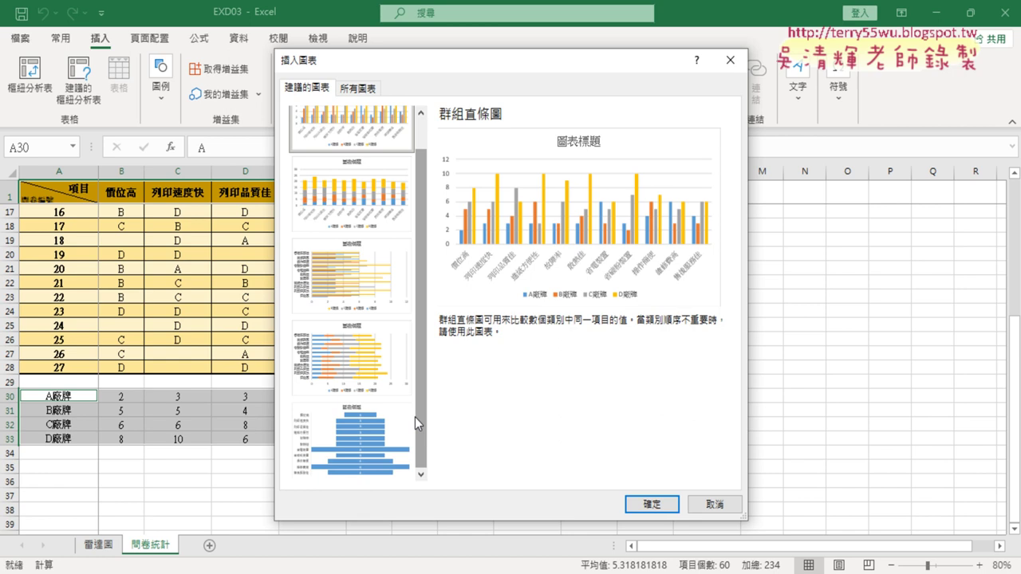
{"action": "left_click", "coordinate": [381, 446]}
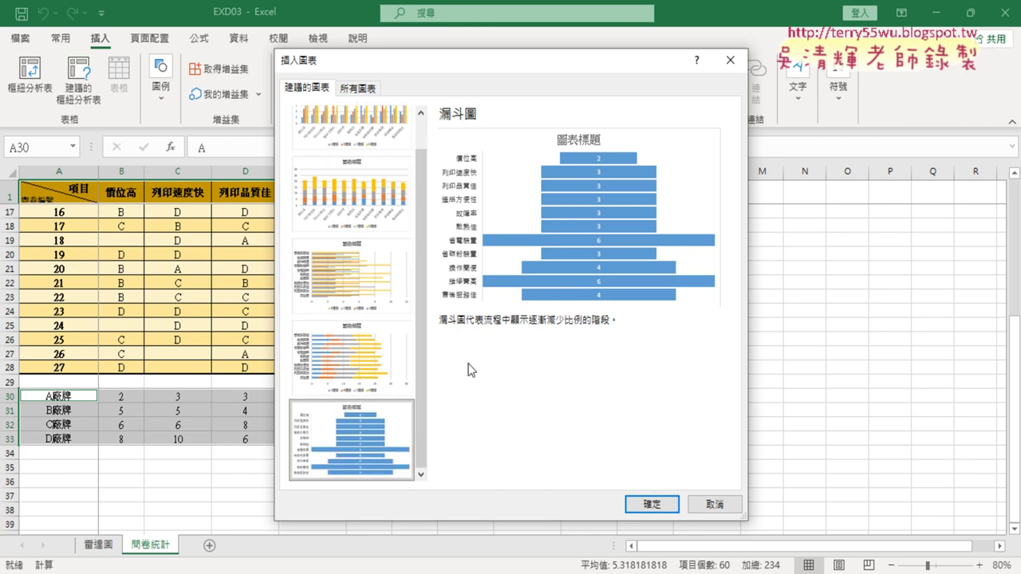
{"action": "left_click", "coordinate": [369, 89]}
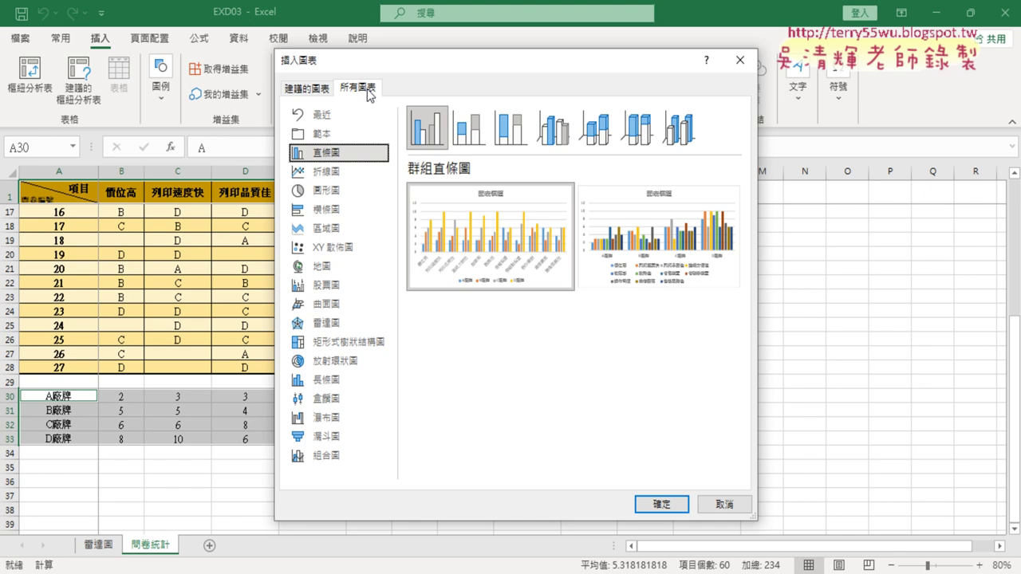
Browse the Line, Pie, Bar, Area, XY Scatter, Map, Stock and Surface chart categories.
{"action": "left_click", "coordinate": [335, 184]}
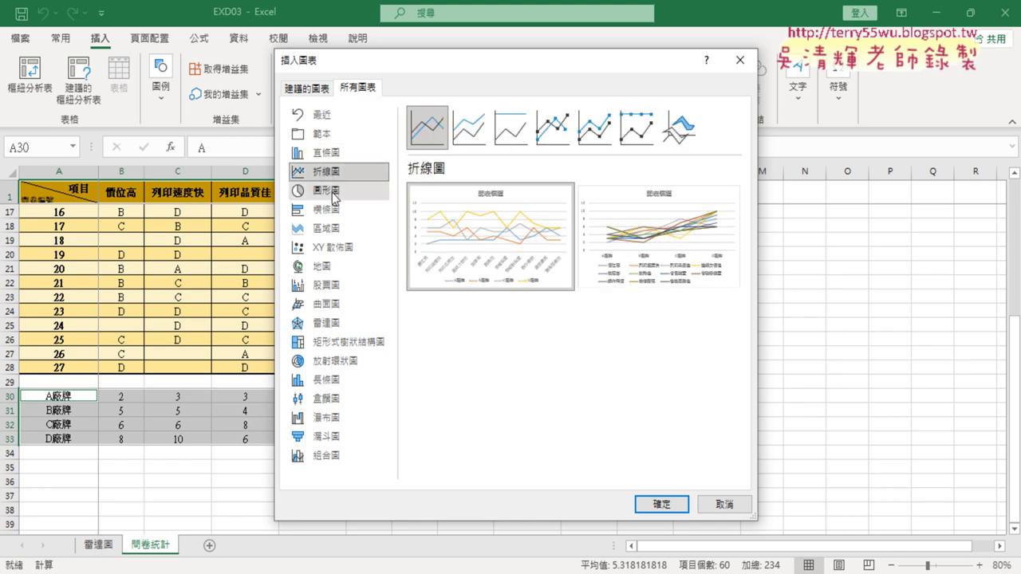
{"action": "left_click", "coordinate": [335, 191]}
{"action": "left_click", "coordinate": [336, 210]}
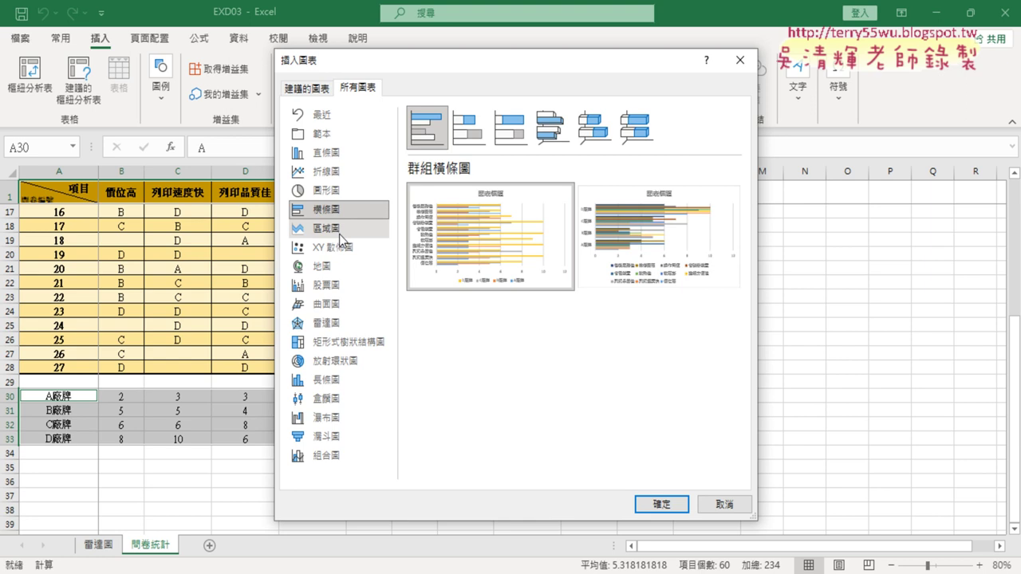
{"action": "left_click", "coordinate": [339, 233]}
{"action": "left_click", "coordinate": [341, 252]}
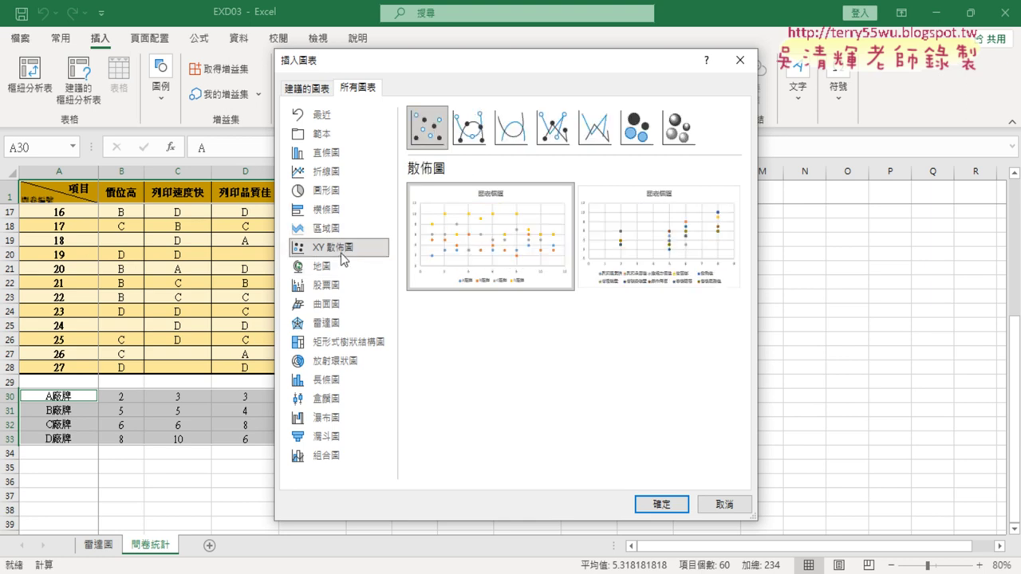
{"action": "left_click", "coordinate": [337, 269]}
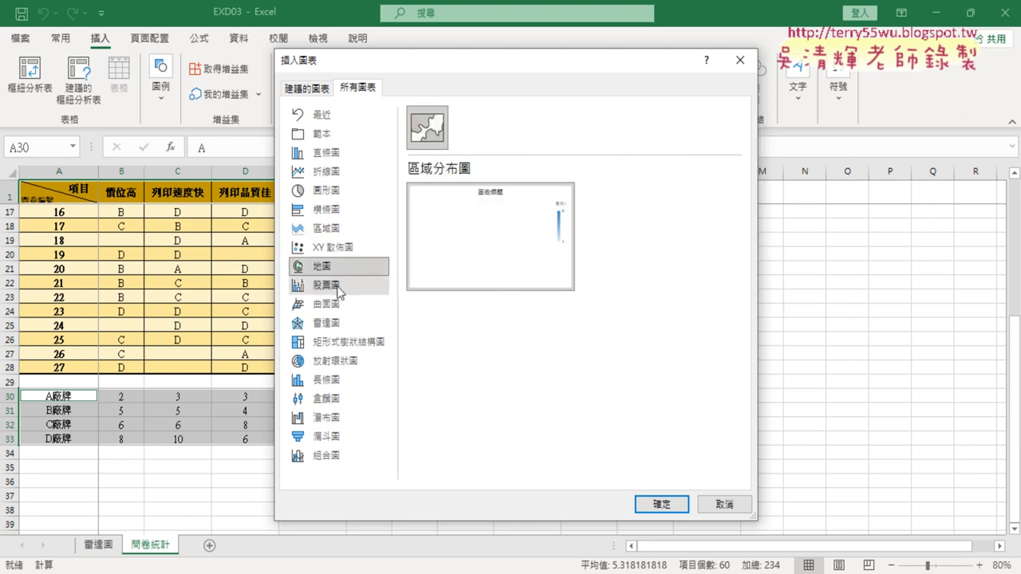
{"action": "left_click", "coordinate": [338, 284]}
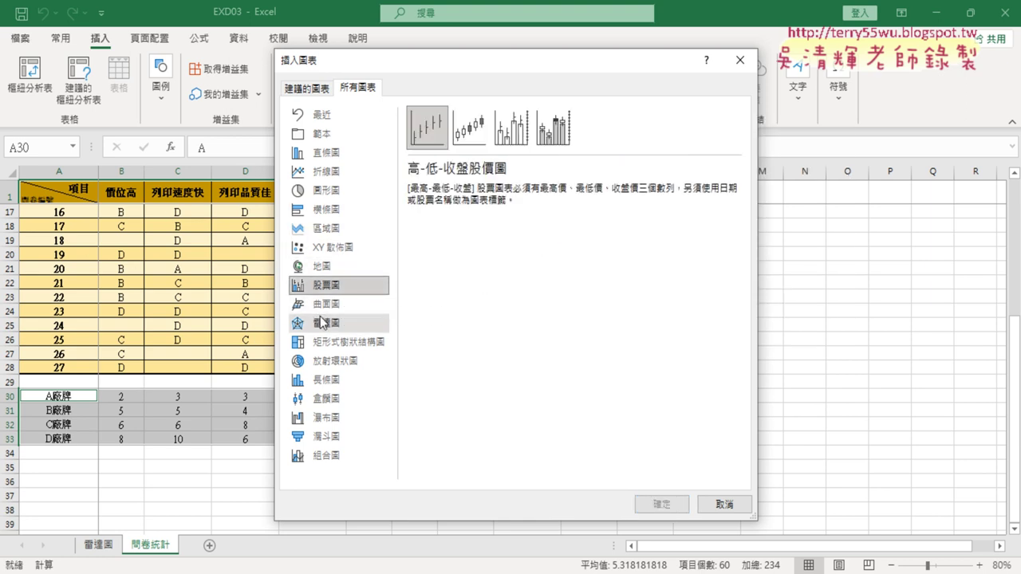
{"action": "left_click", "coordinate": [328, 304]}
Browse Radar, Treemap, Sunburst, Histogram, Box and Whisker, Waterfall and Funnel, then cancel without inserting.
{"action": "mouse_move", "coordinate": [524, 242]}
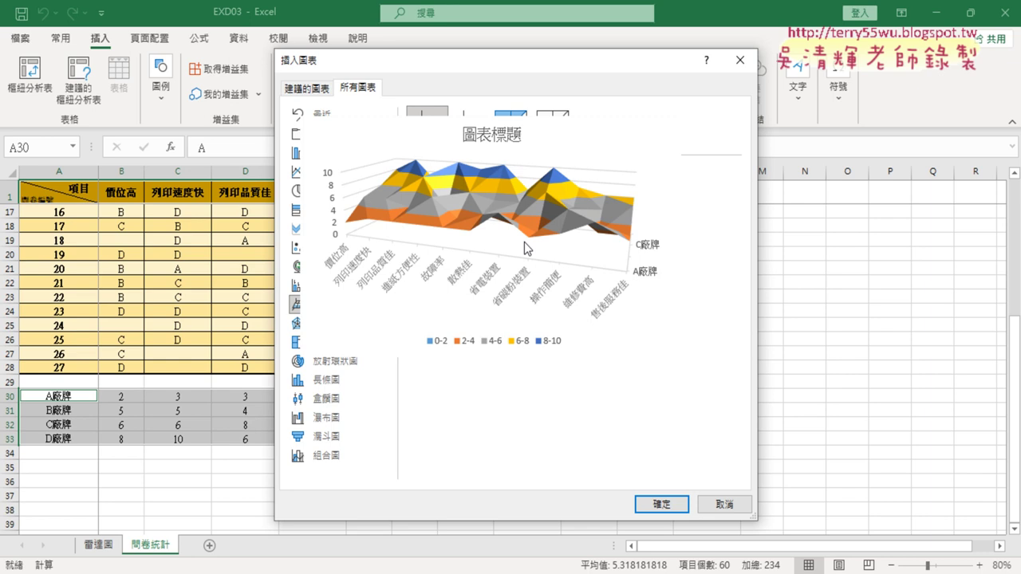
{"action": "left_click", "coordinate": [339, 325]}
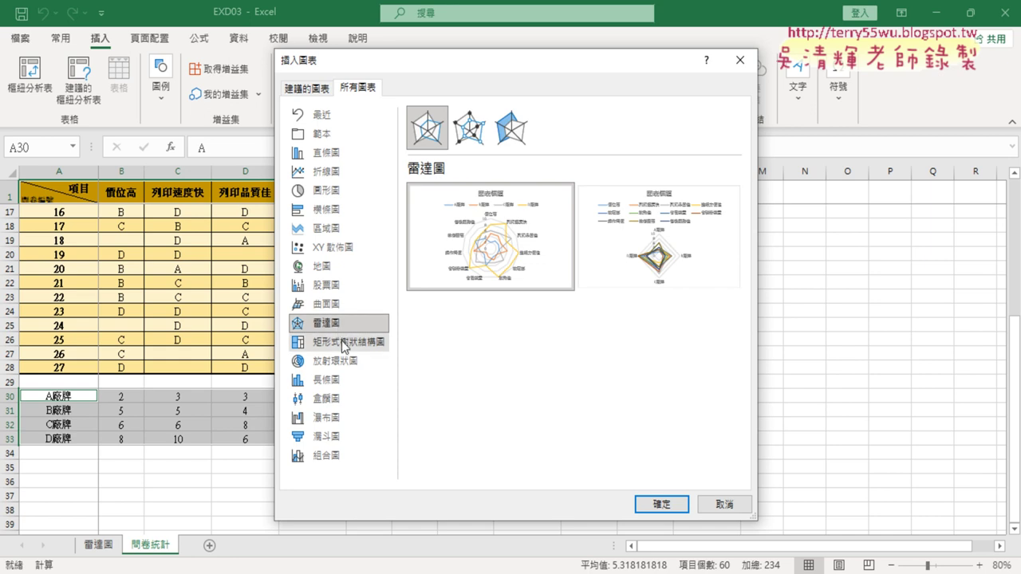
{"action": "left_click", "coordinate": [341, 341]}
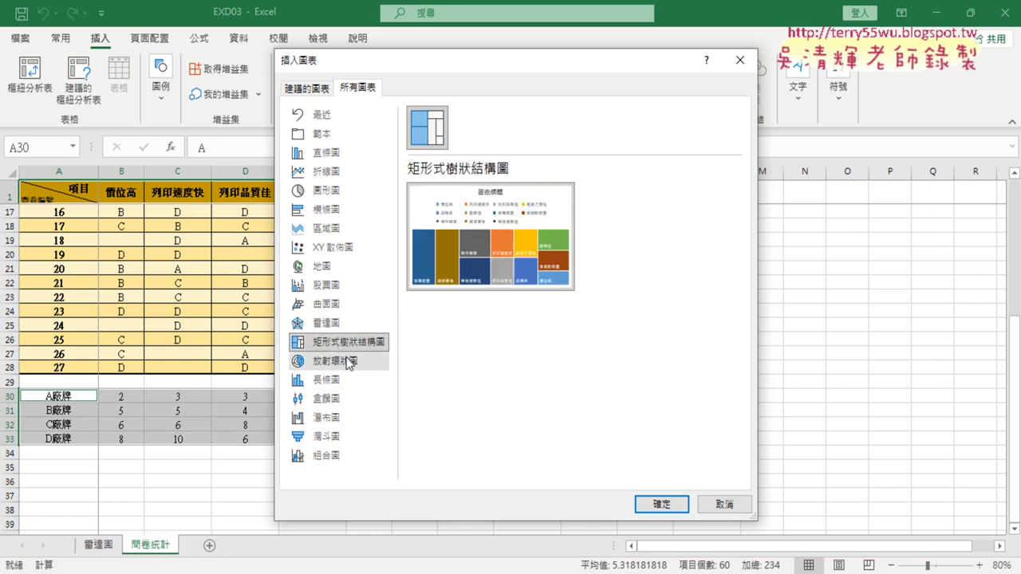
{"action": "left_click", "coordinate": [349, 363]}
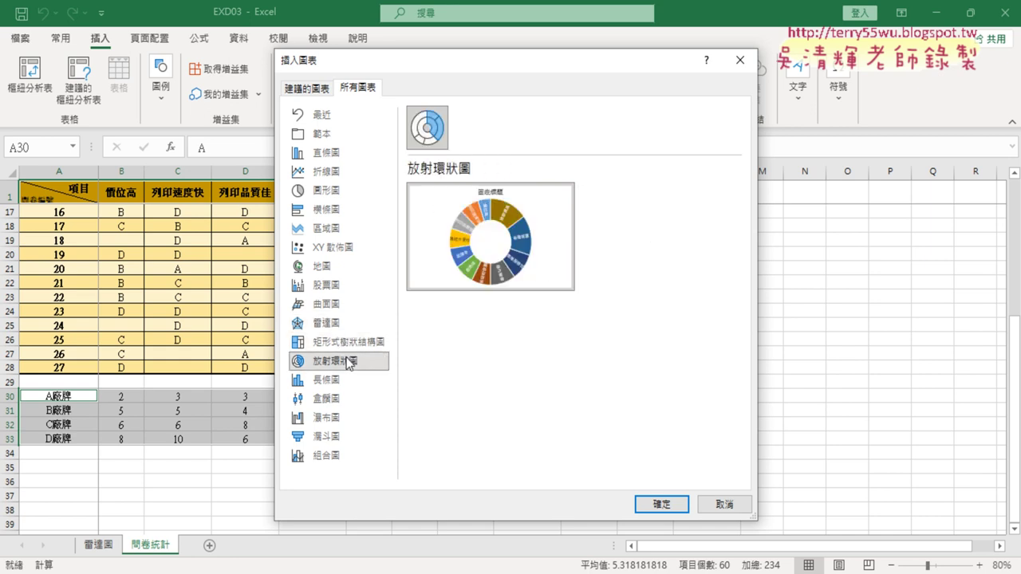
{"action": "mouse_move", "coordinate": [481, 237]}
{"action": "left_click", "coordinate": [338, 383]}
{"action": "left_click", "coordinate": [339, 398]}
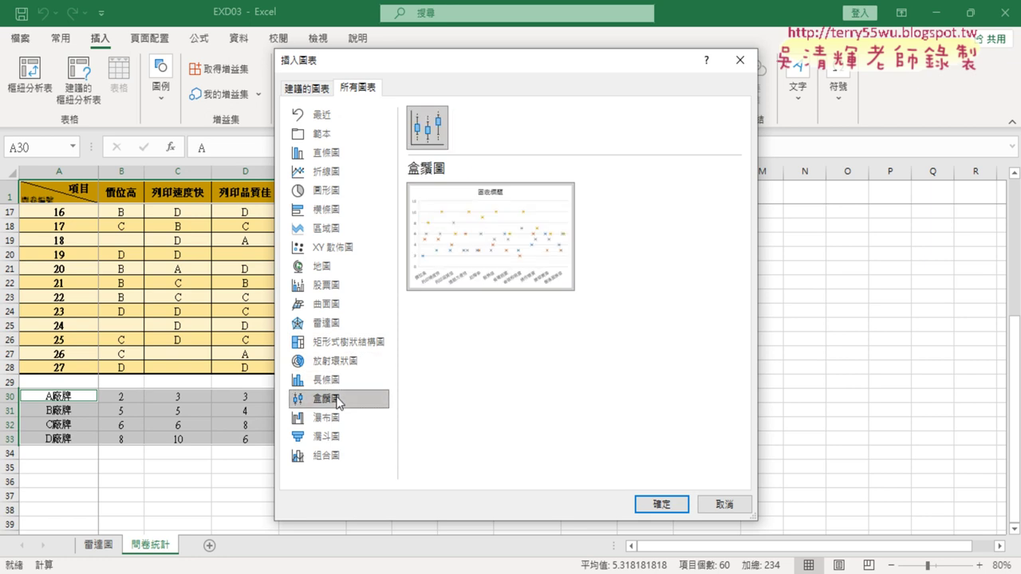
{"action": "left_click", "coordinate": [339, 417]}
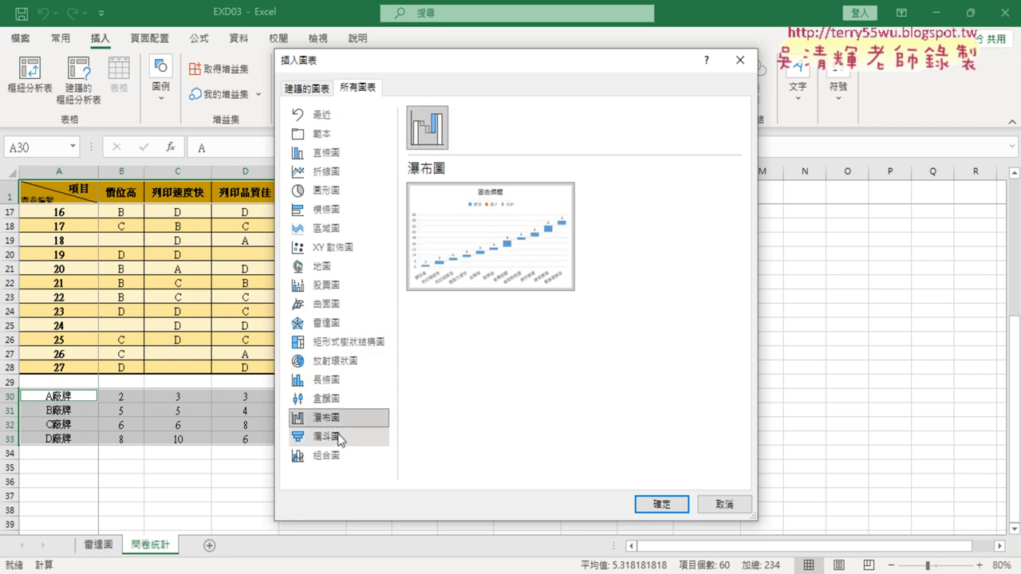
{"action": "left_click", "coordinate": [338, 431]}
{"action": "left_click", "coordinate": [715, 505]}
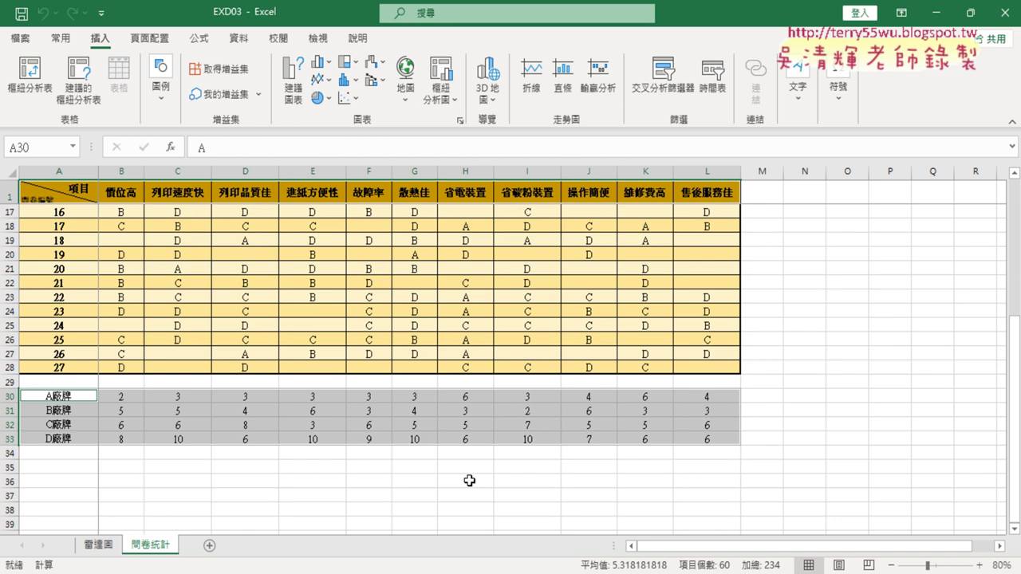
{"action": "left_click", "coordinate": [116, 399]}
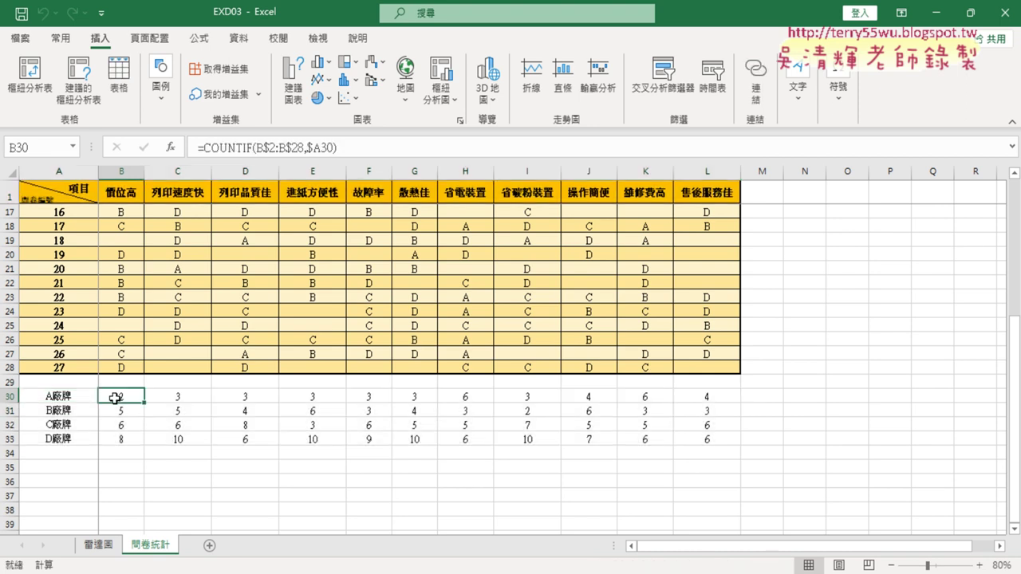